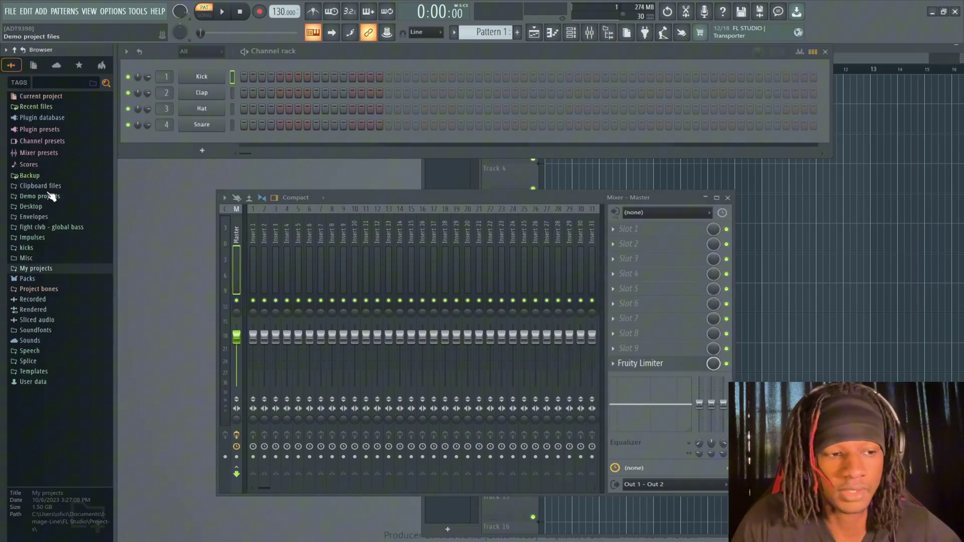
Show the channel rack and play the drum pattern
click(572, 37)
click(572, 36)
click(572, 36)
click(572, 36)
click(572, 36)
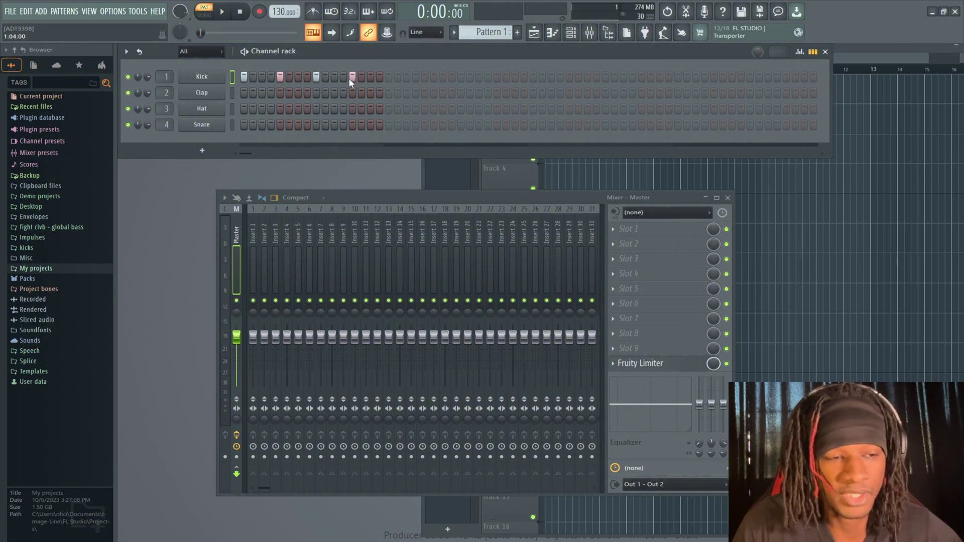
key(space)
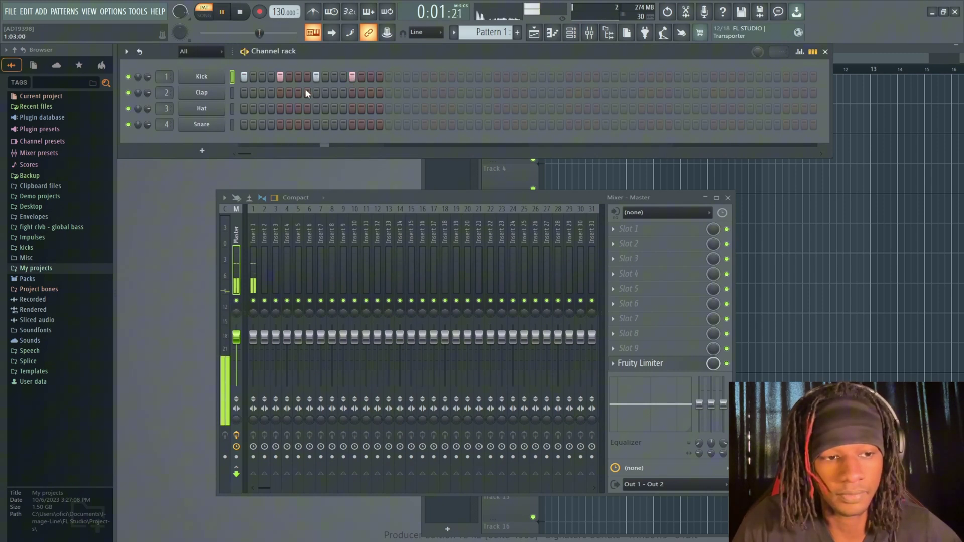
Add claps on steps 5 and 13 and hi-hats on steps 3, 7 and 11, then stop playback
click(280, 93)
click(352, 93)
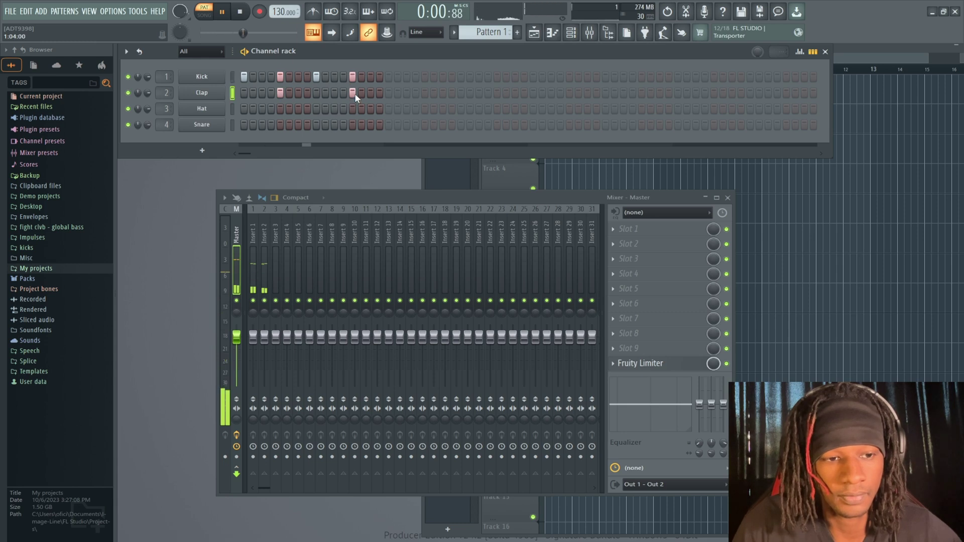
click(262, 109)
click(298, 108)
click(334, 108)
key(space)
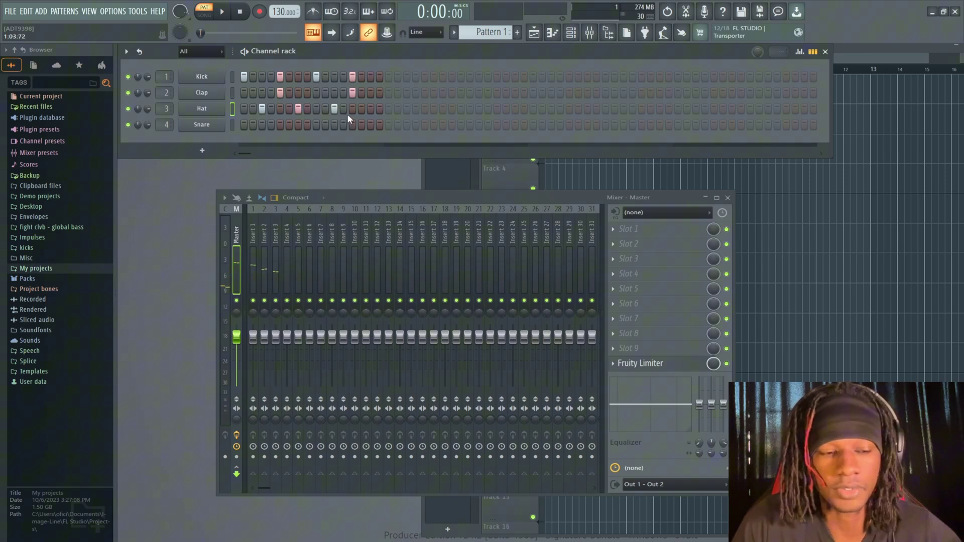
Add a hi-hat on step 15 and bring the arrangement playlist to the front
click(371, 108)
click(533, 32)
click(534, 33)
click(534, 33)
click(534, 32)
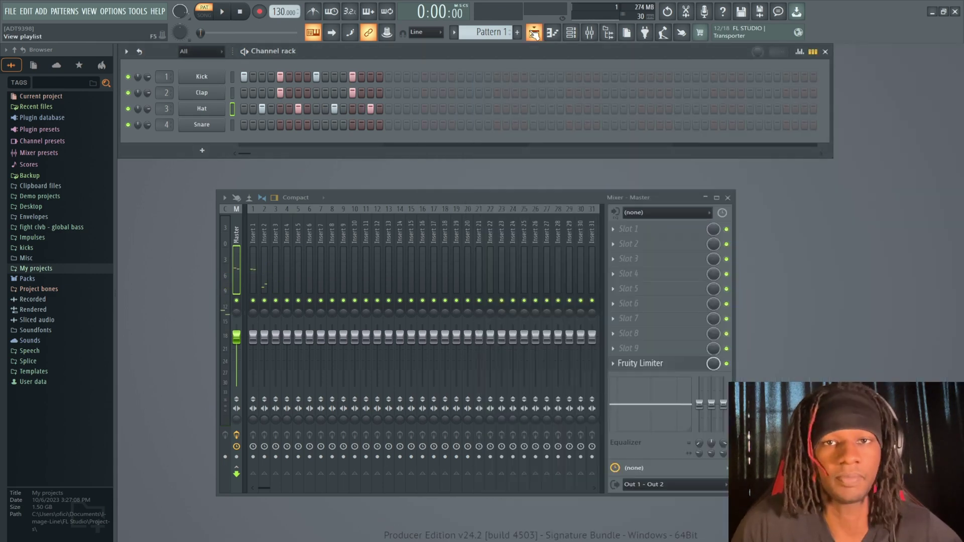
click(533, 33)
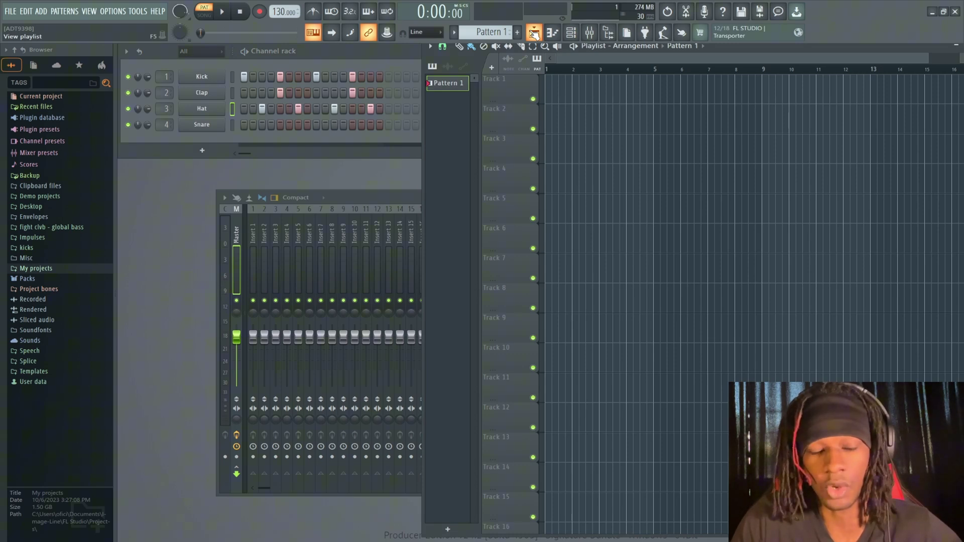
Paint Pattern 1 clips along Track 1 across bars 1–5, then delete them
click(472, 48)
mouse_move(554, 90)
mouse_down()
mouse_move(644, 88)
mouse_move(608, 99)
mouse_move(635, 94)
mouse_move(641, 114)
mouse_move(761, 114)
mouse_up()
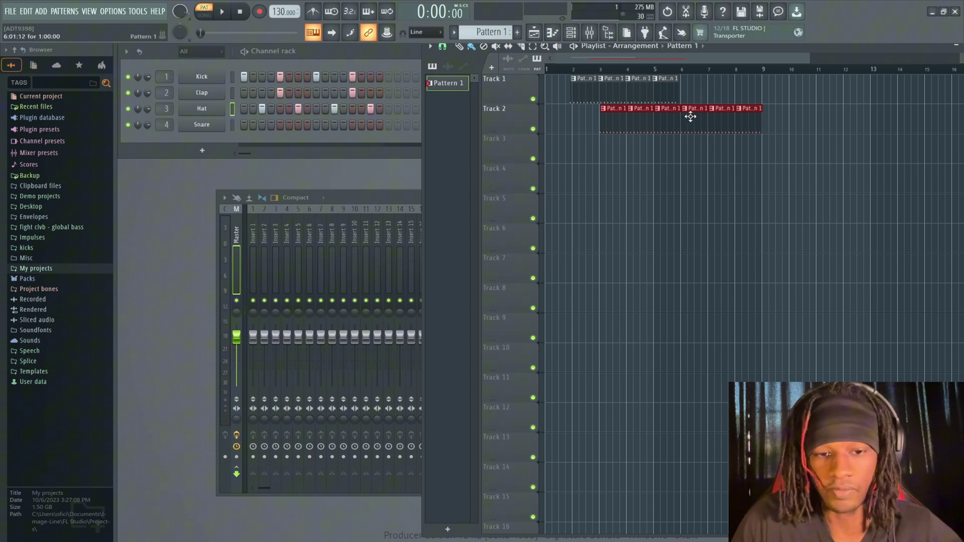
drag(690, 117, 601, 123)
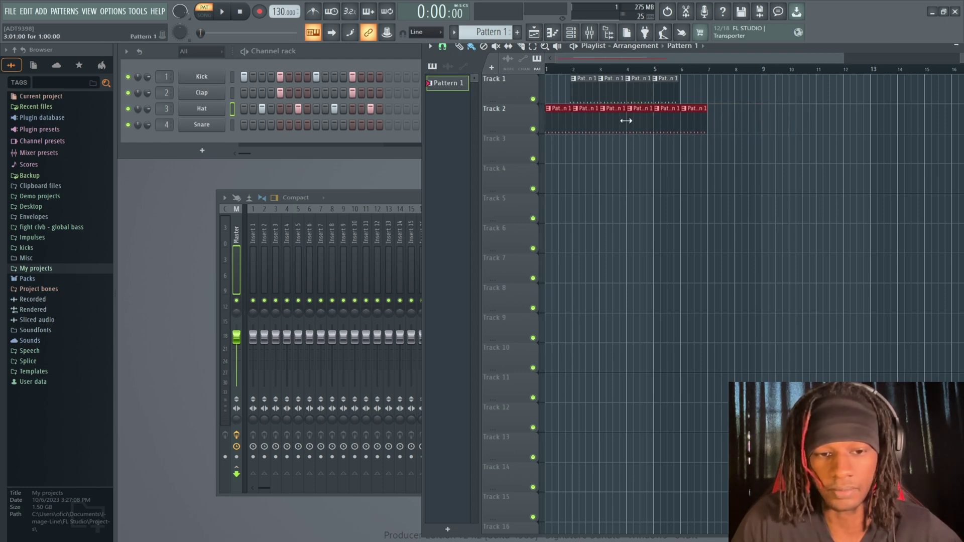
key(ctrl+z)
key(ctrl+z)
mouse_move(692, 100)
mouse_down()
mouse_move(568, 99)
mouse_move(556, 209)
mouse_move(583, 86)
mouse_move(613, 90)
mouse_move(578, 95)
mouse_up()
right_click(640, 80)
right_click(573, 80)
Clear the hi-hat steps 3, 7, 11 and 15 in the channel rack
click(362, 58)
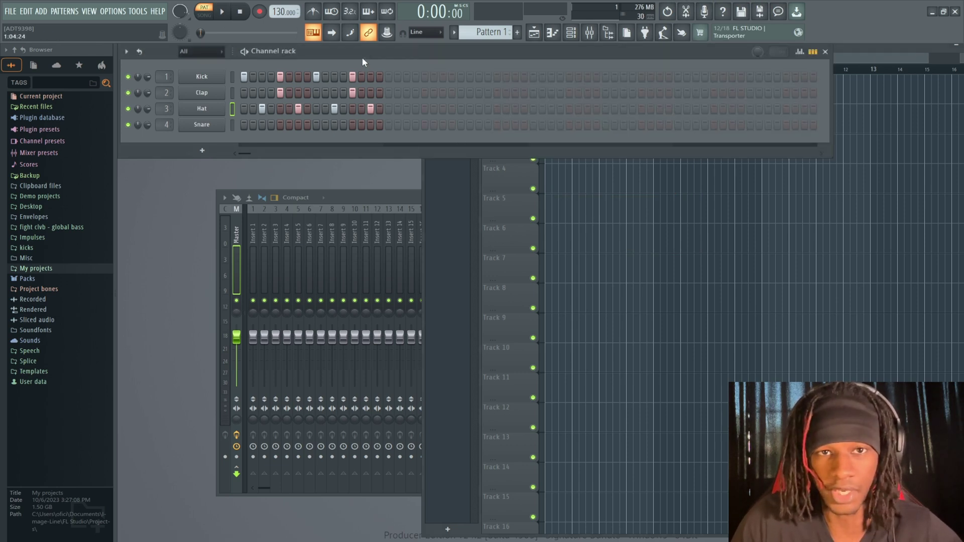
right_click(371, 108)
right_click(335, 108)
right_click(299, 109)
right_click(262, 108)
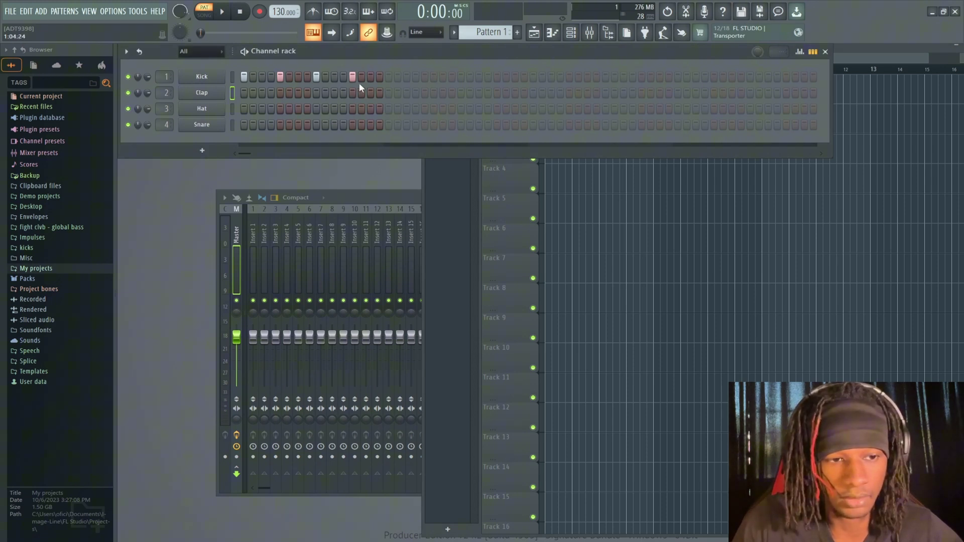
Show the mixer, move its window up and to the left, and audition the drum loop
click(590, 33)
click(590, 33)
click(590, 33)
click(590, 33)
click(590, 33)
click(591, 33)
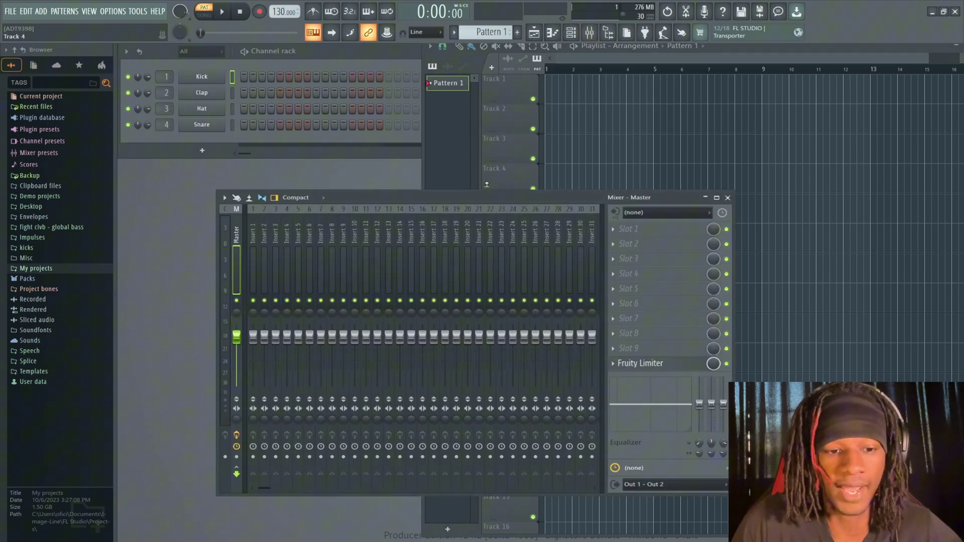
drag(493, 197, 457, 181)
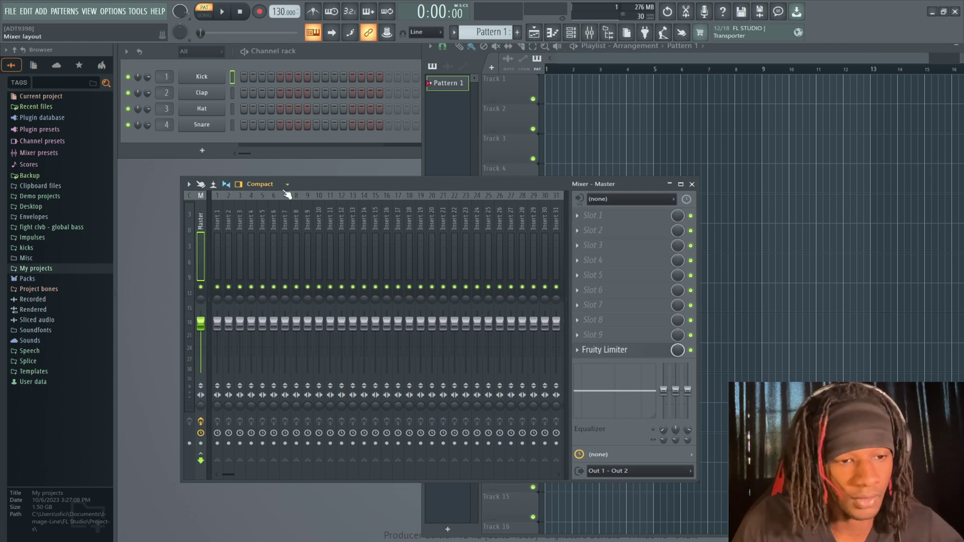
mouse_move(316, 186)
mouse_down()
mouse_move(308, 174)
mouse_move(301, 180)
mouse_up()
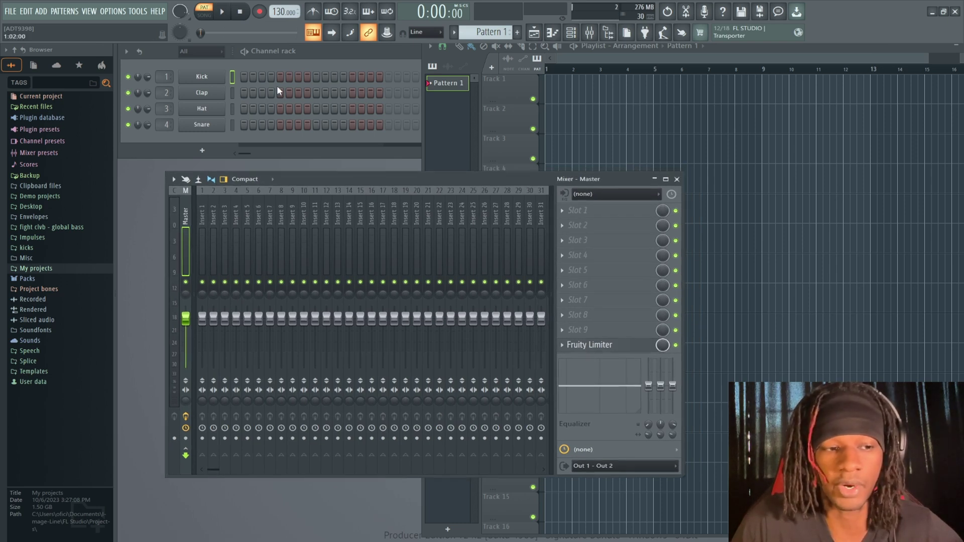
key(space)
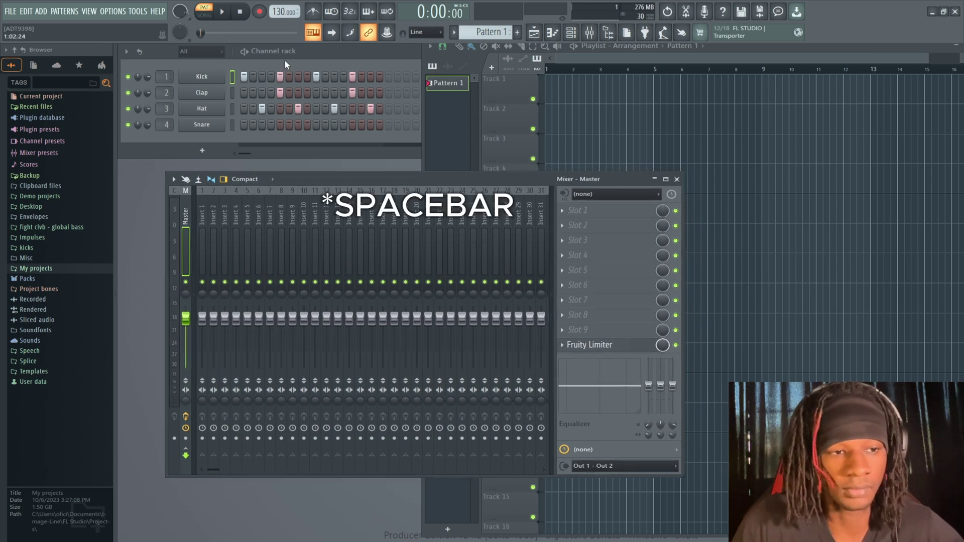
key(space)
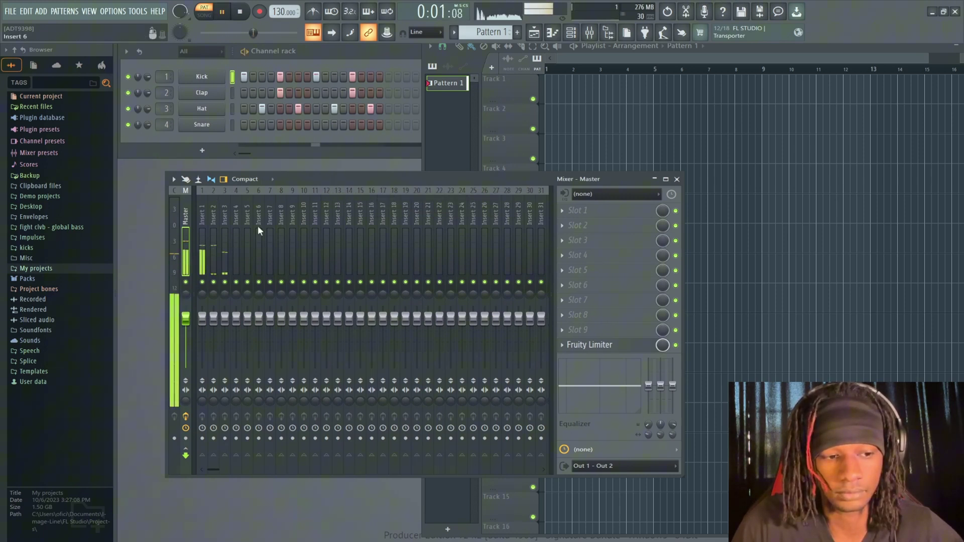
key(space)
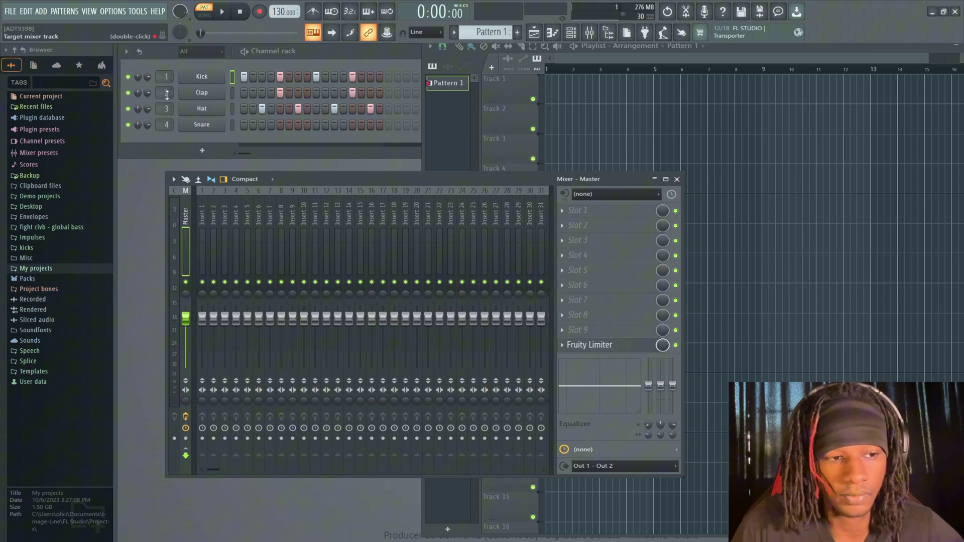
Play the loop from the channel rack while toggling the Clap and Hat channel mutes
click(129, 109)
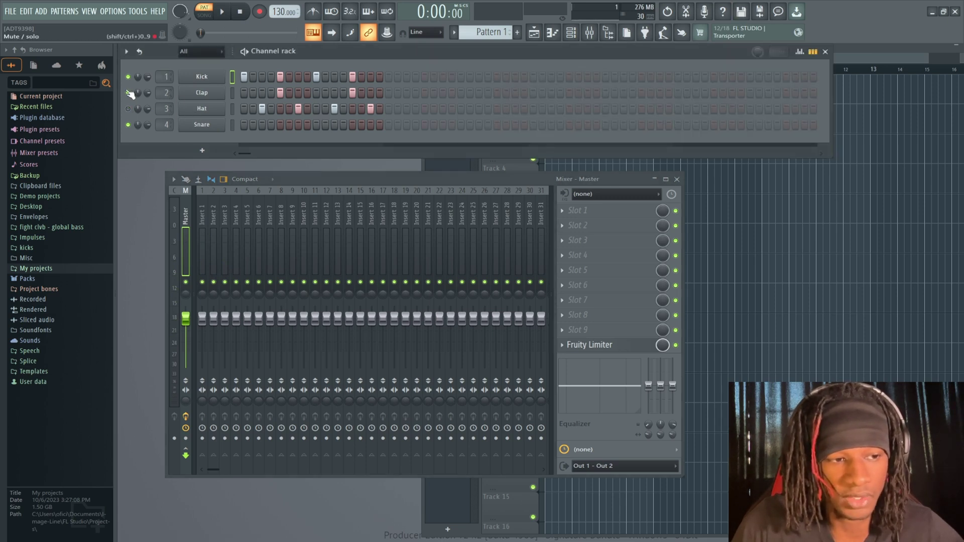
key(space)
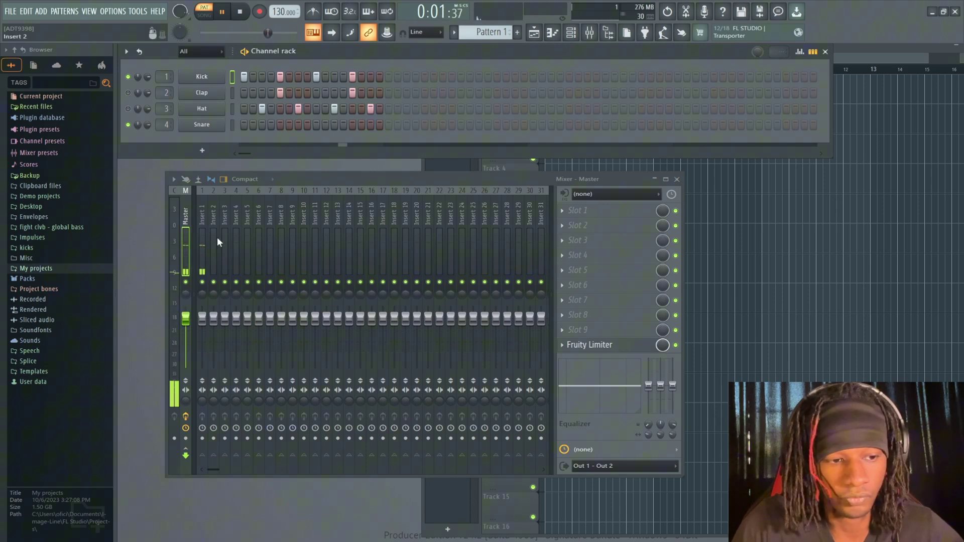
click(129, 93)
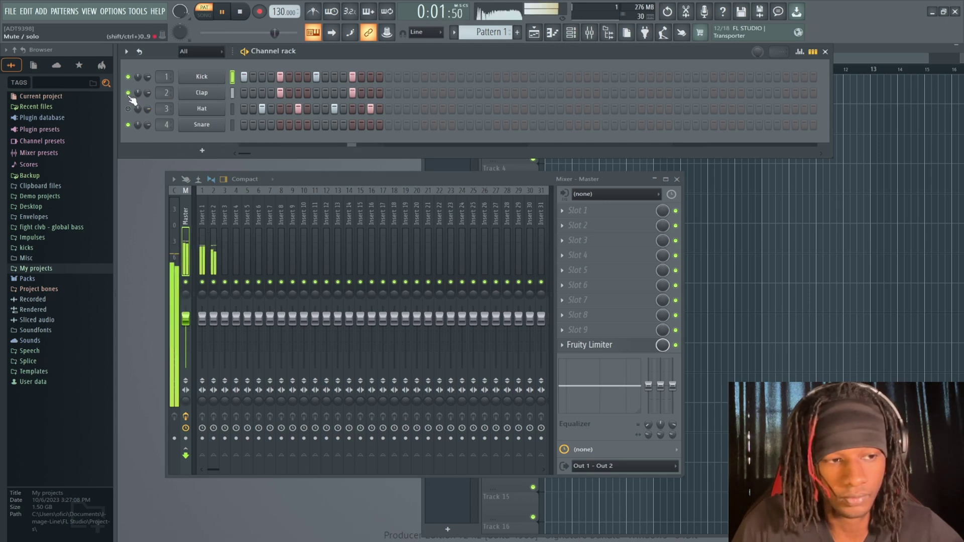
click(128, 108)
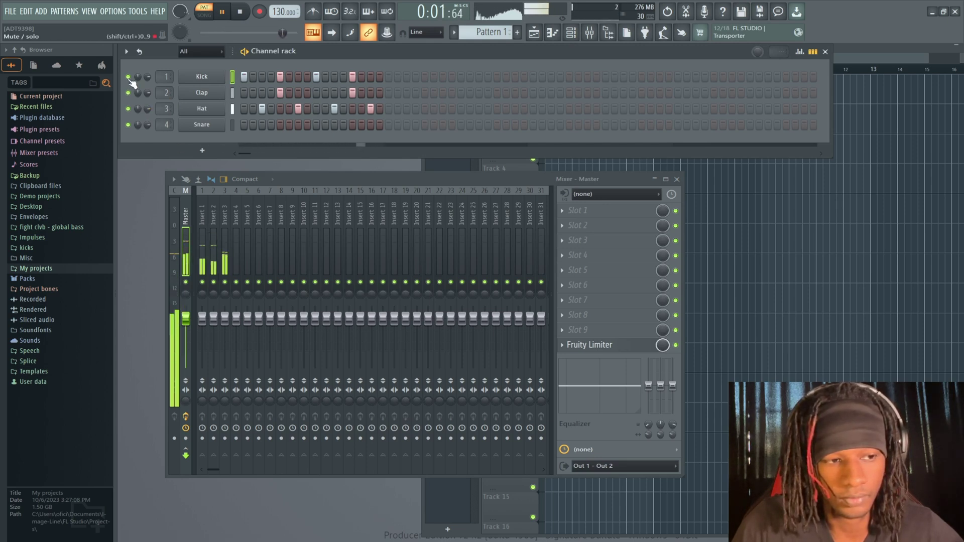
key(space)
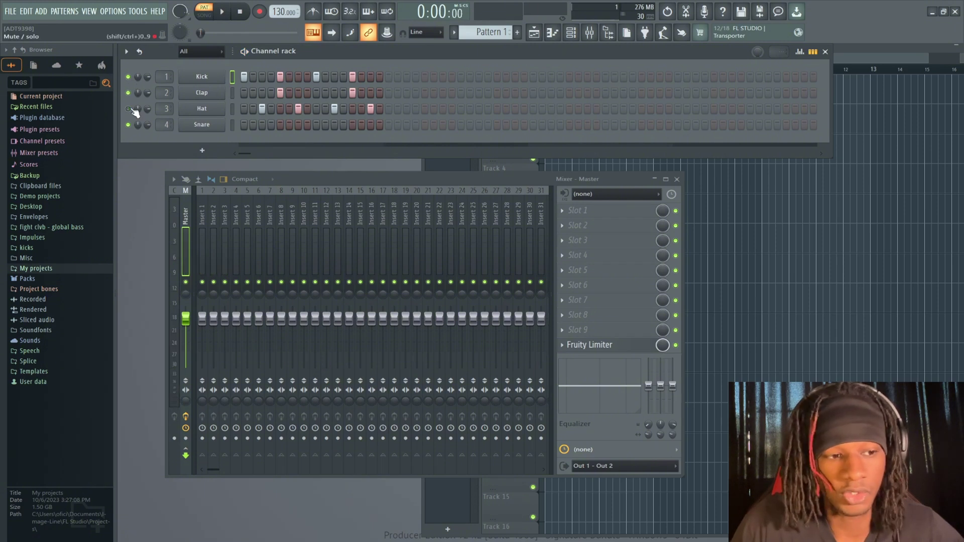
click(129, 108)
click(128, 93)
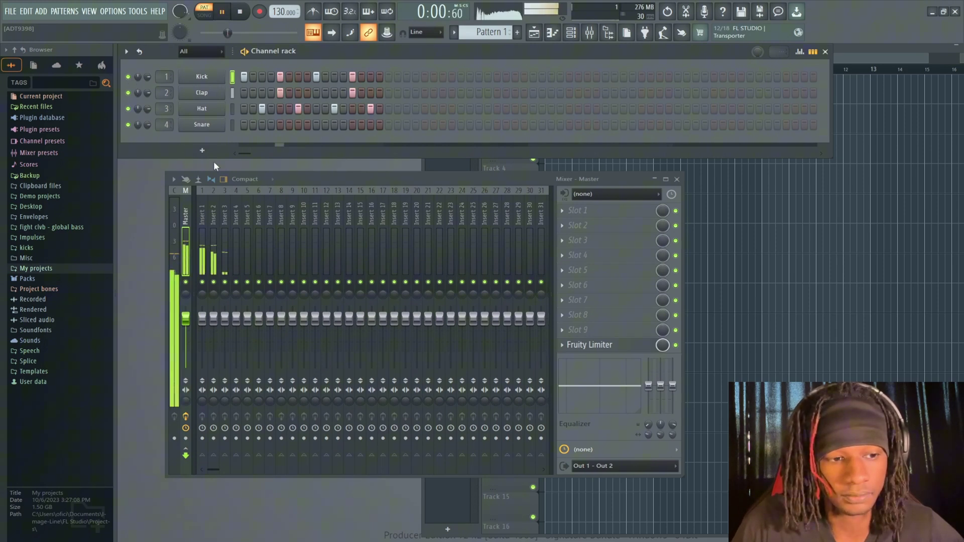
Rename mixer insert 1 to Kick
click(203, 215)
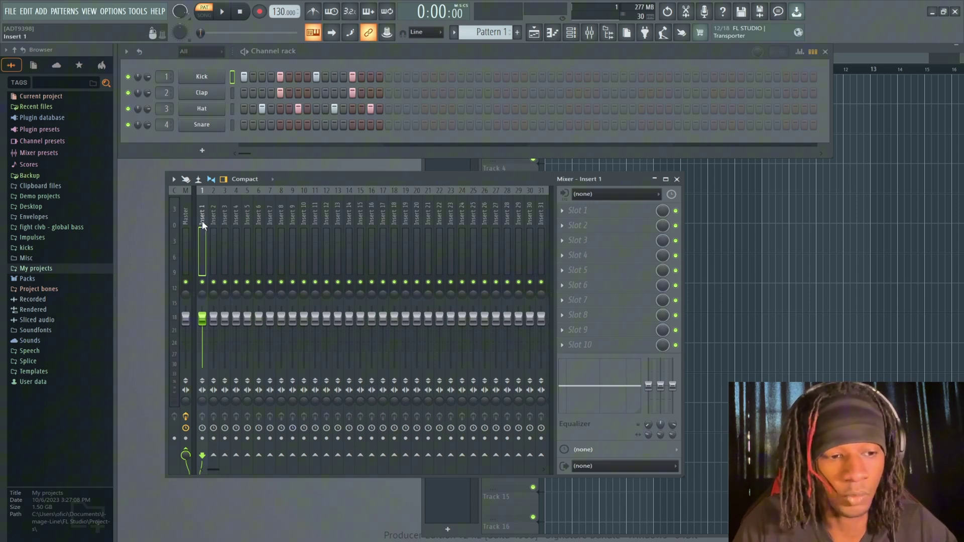
key(Right)
click(204, 215)
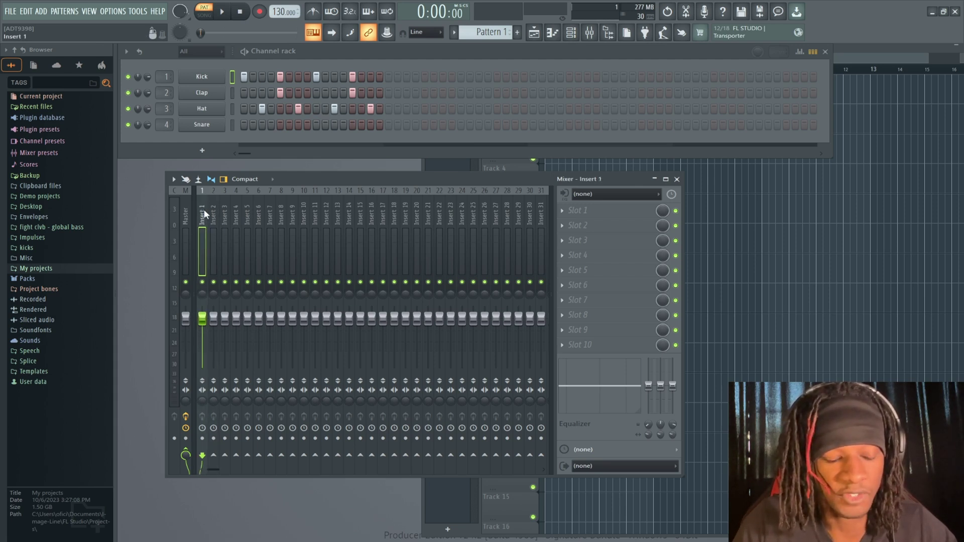
double_click(203, 209)
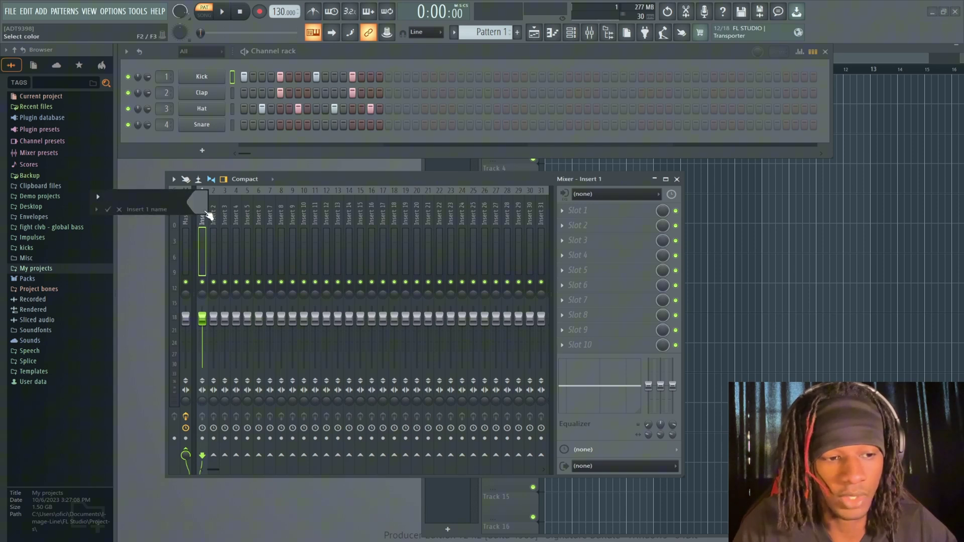
key(Escape)
right_click(203, 209)
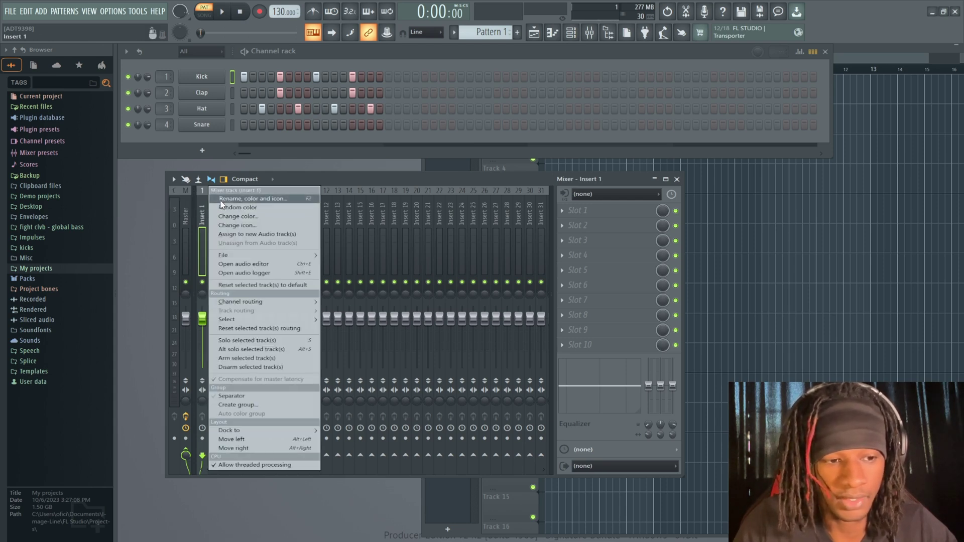
key(Escape)
right_click(207, 216)
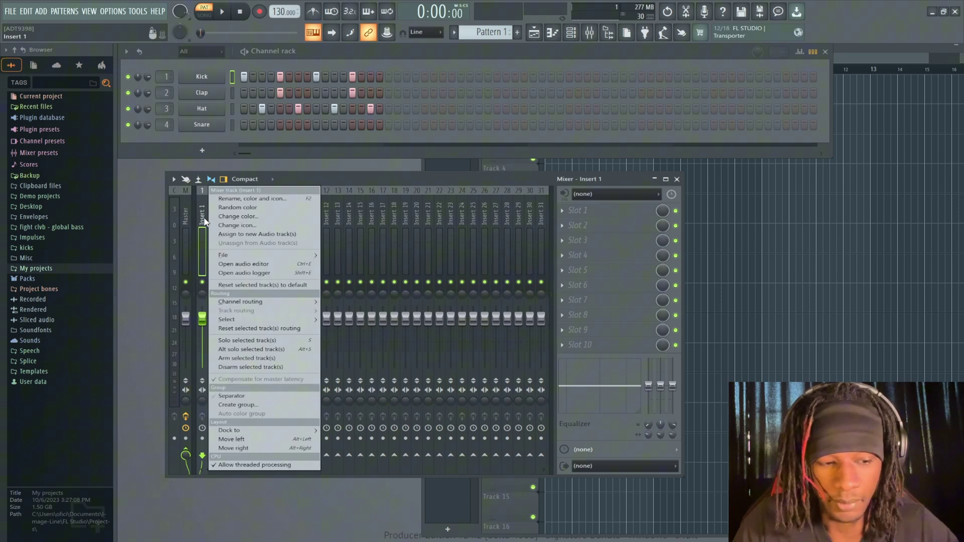
key(F2)
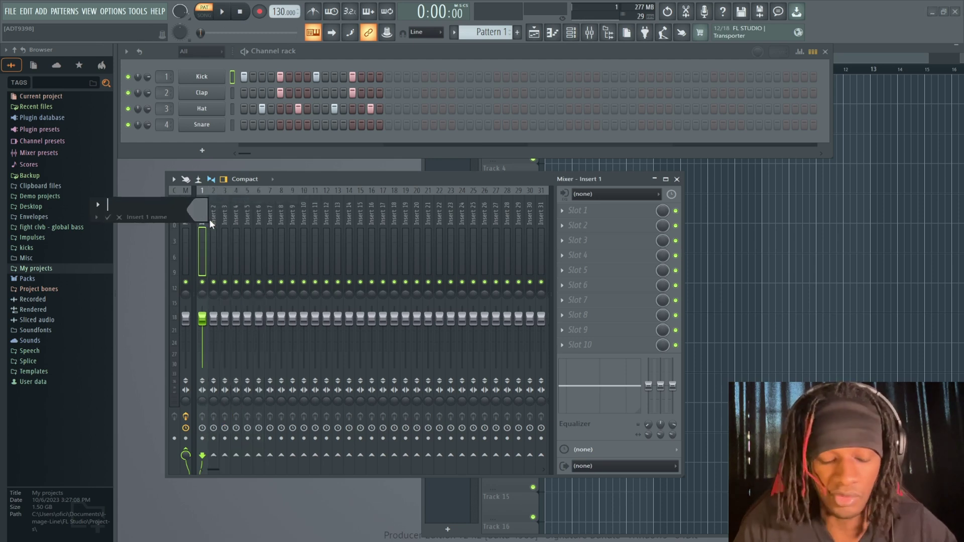
text(Kick)
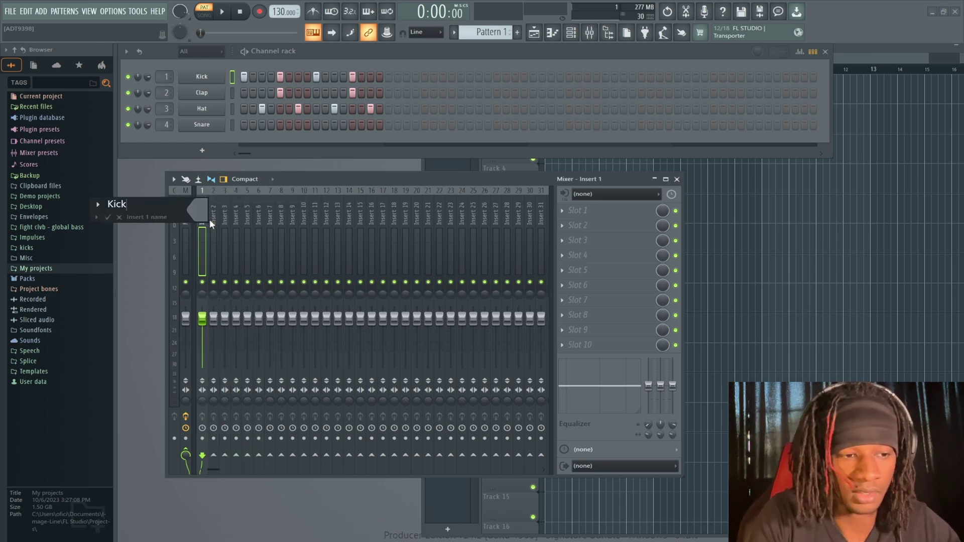
key(Return)
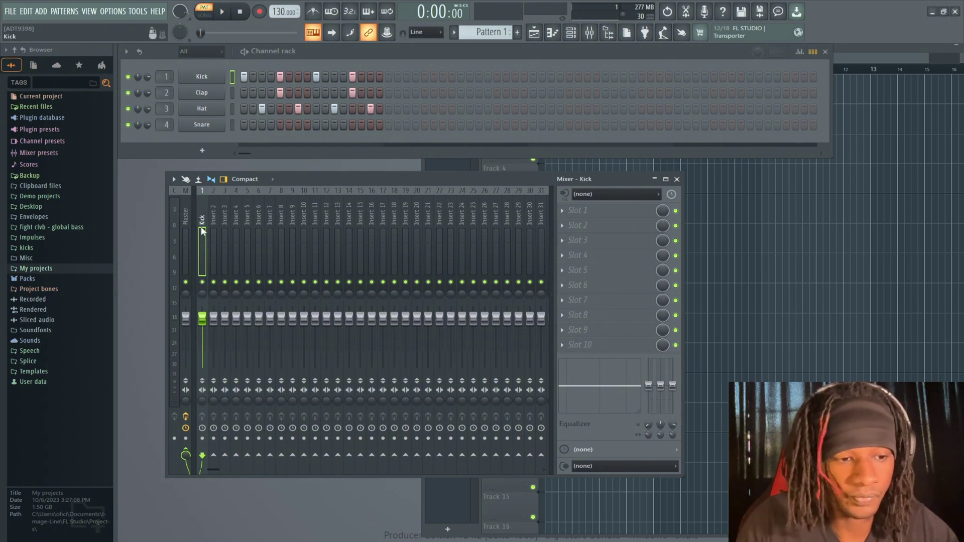
Rename mixer inserts 2 and 3 to Clap and Hat, then play the beat to listen
right_click(216, 212)
click(246, 200)
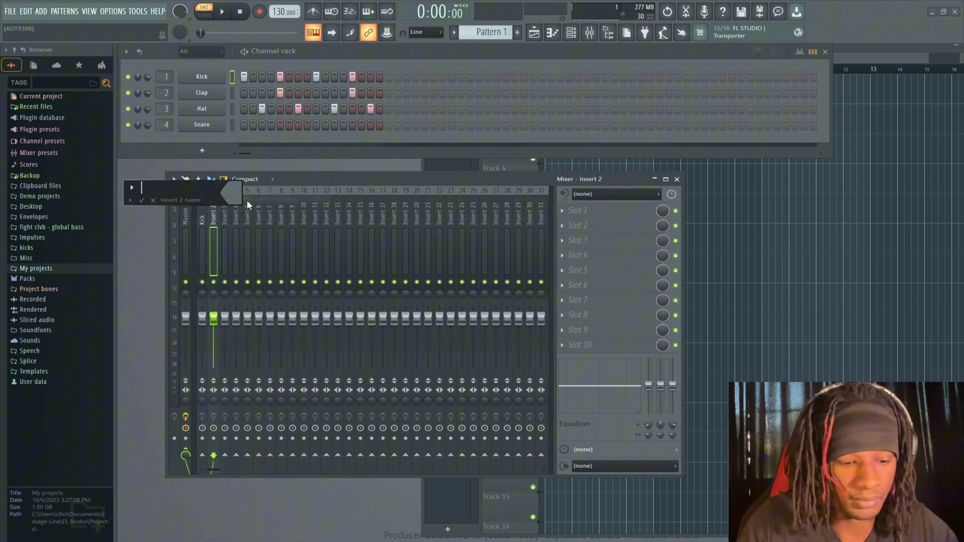
text(Clap)
key(Return)
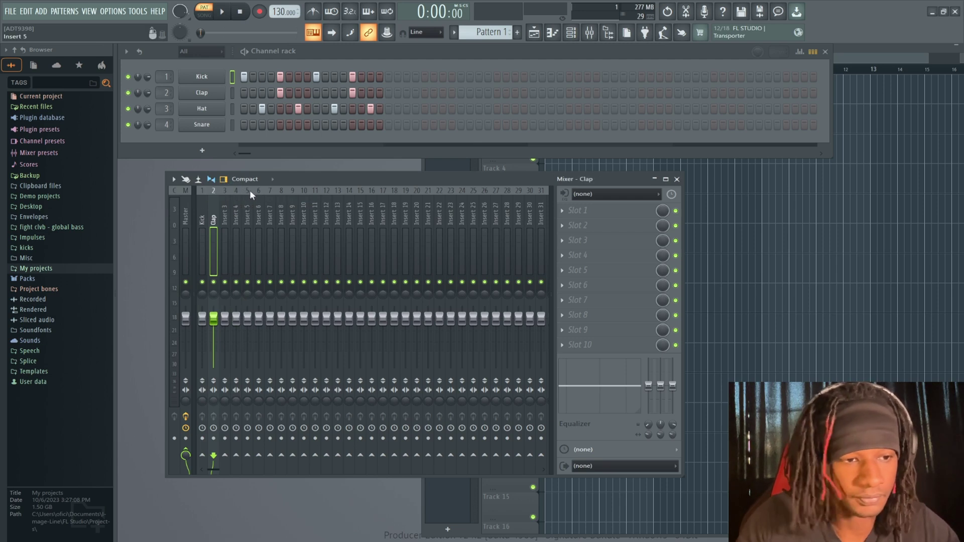
right_click(224, 216)
click(288, 201)
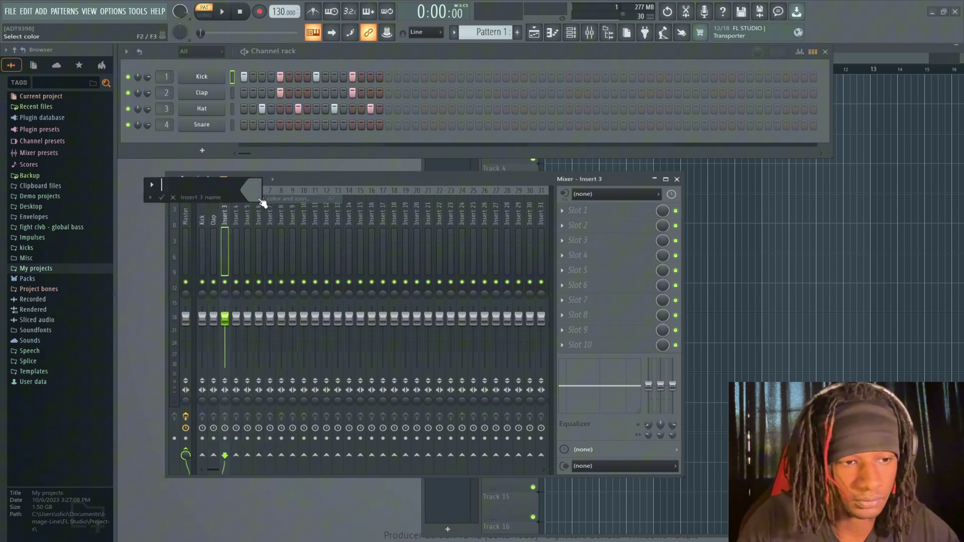
text(Hat)
key(Return)
key(space)
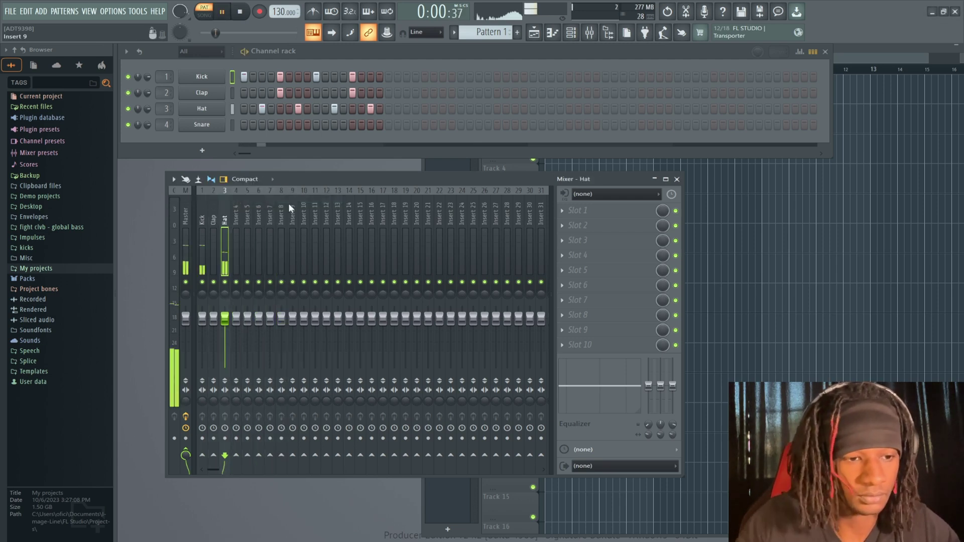
key(space)
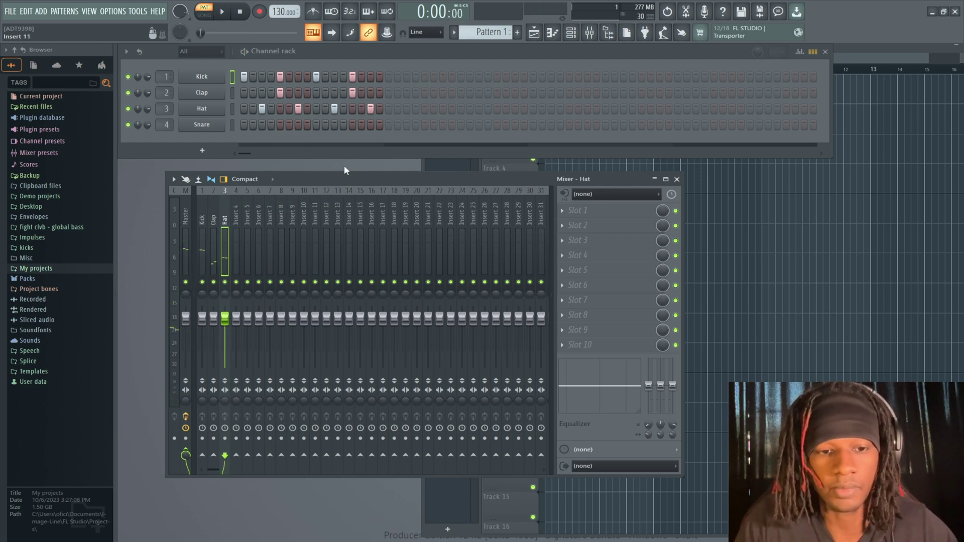
Paint Pattern 1 across bars 1–4 of Track 1 in the playlist and play it
click(722, 50)
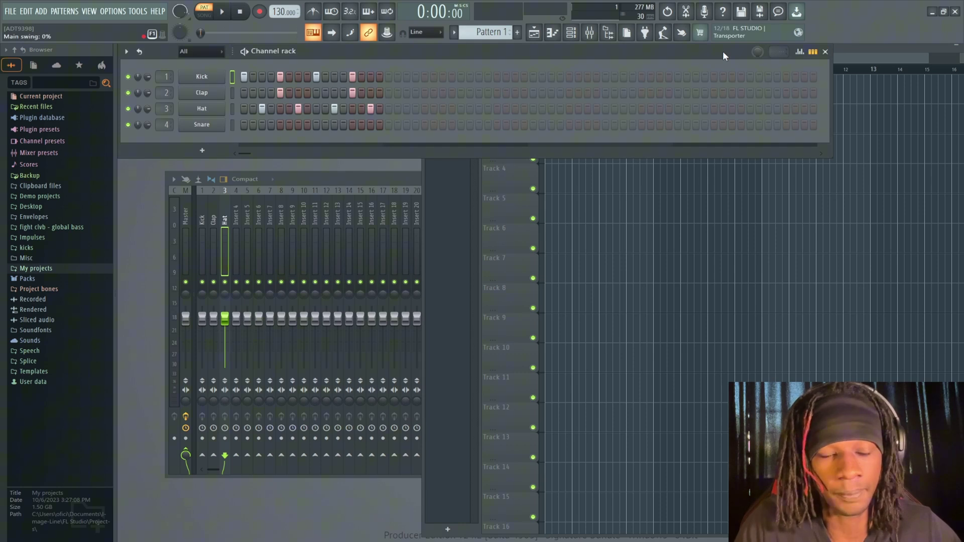
click(848, 49)
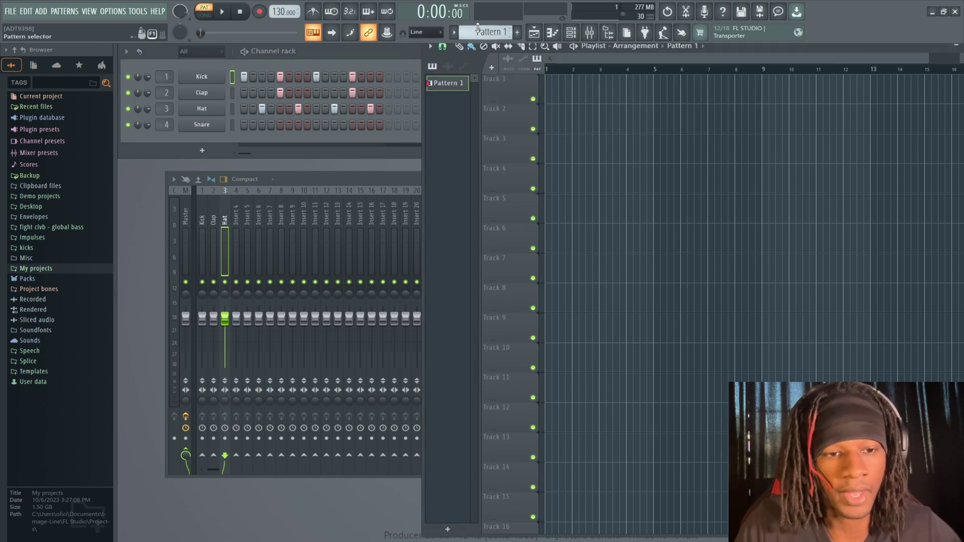
click(553, 88)
drag(572, 89, 640, 90)
scroll(552, 93, up, 2)
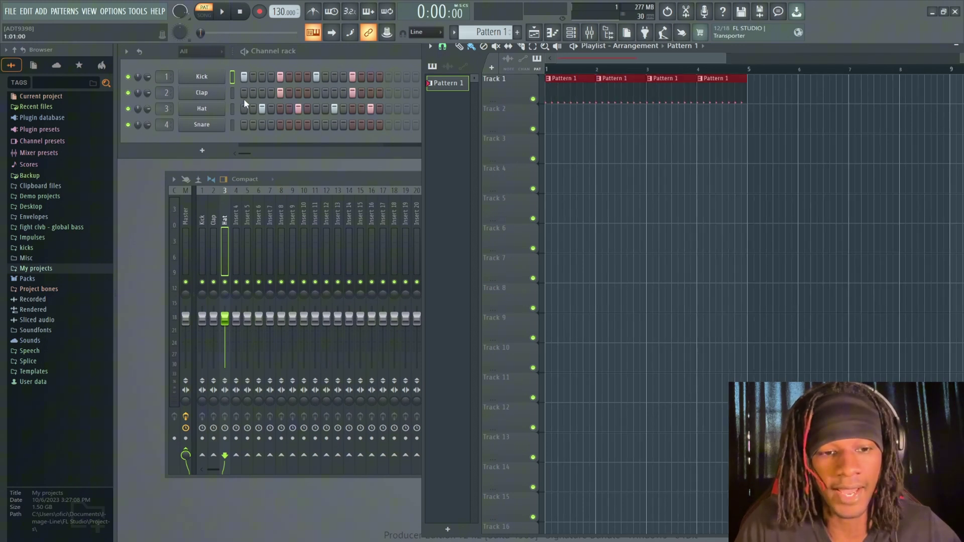
key(space)
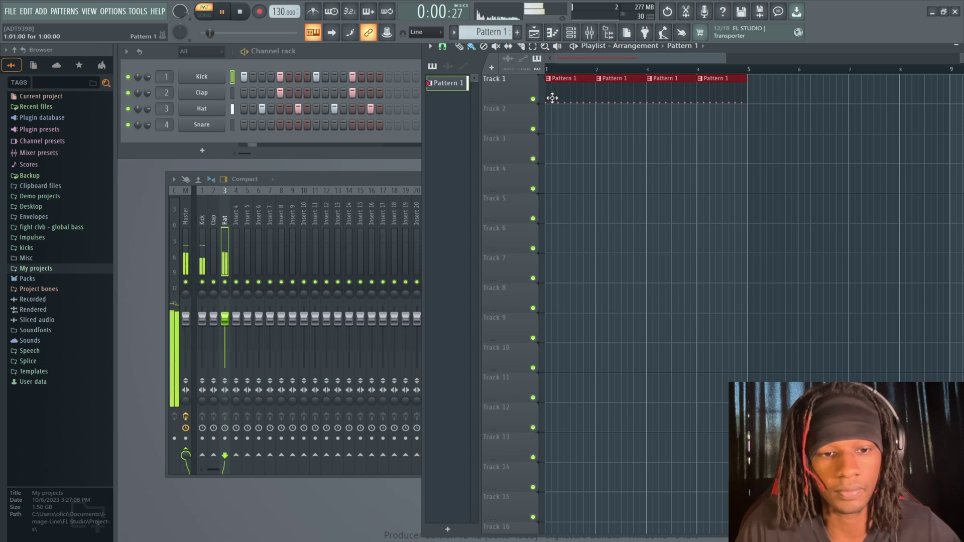
key(space)
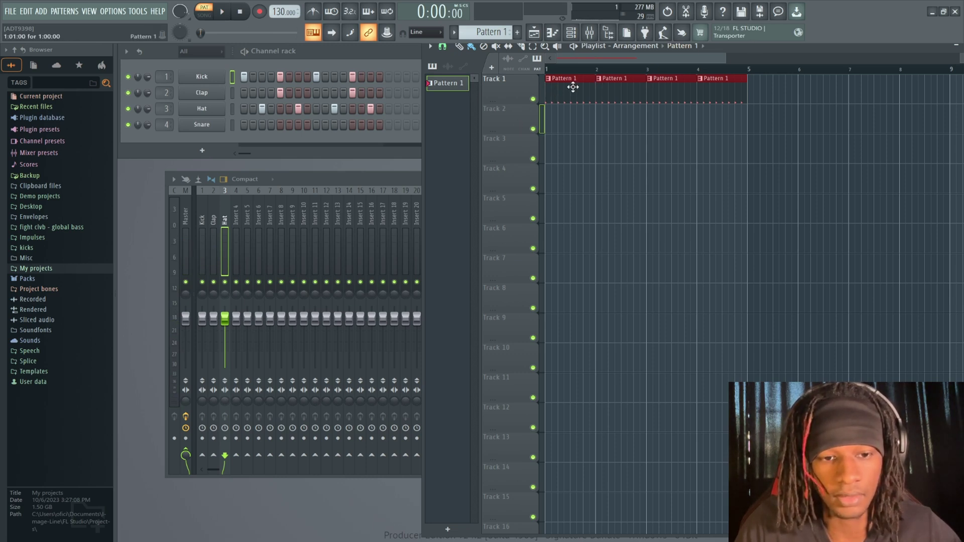
Narrow the channel rack to reveal the playlist and undo test Kick and Clap step edits
click(362, 103)
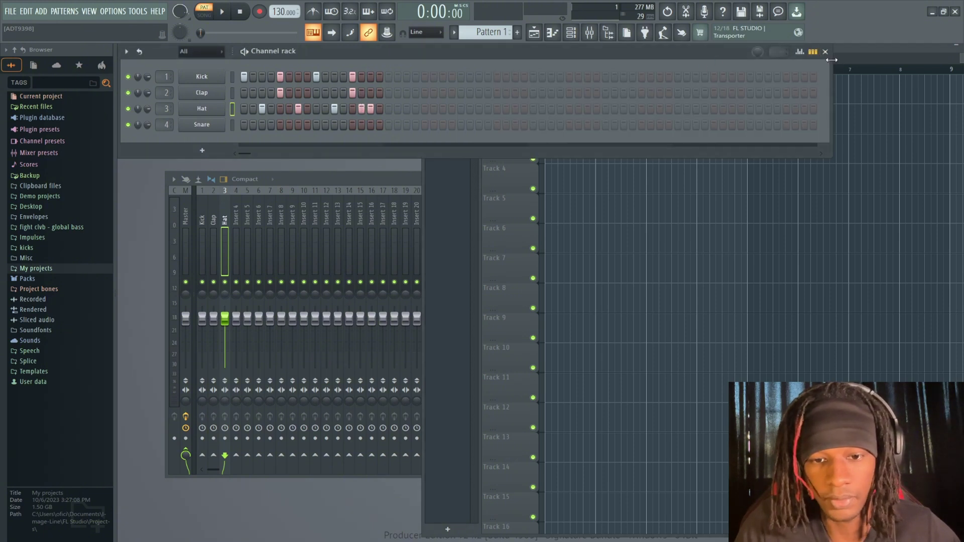
drag(831, 59, 433, 60)
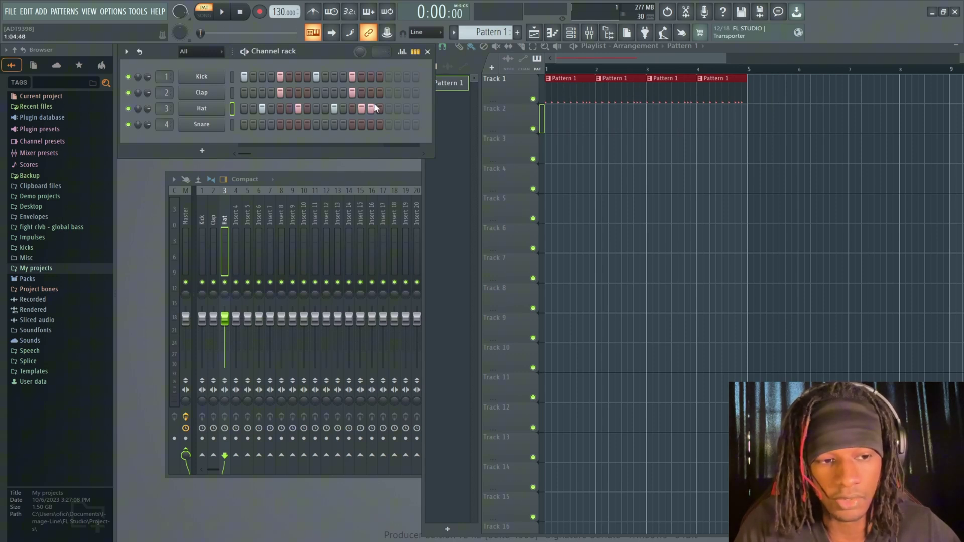
drag(372, 92, 258, 94)
drag(362, 77, 300, 77)
key(ctrl+z)
key(ctrl+z)
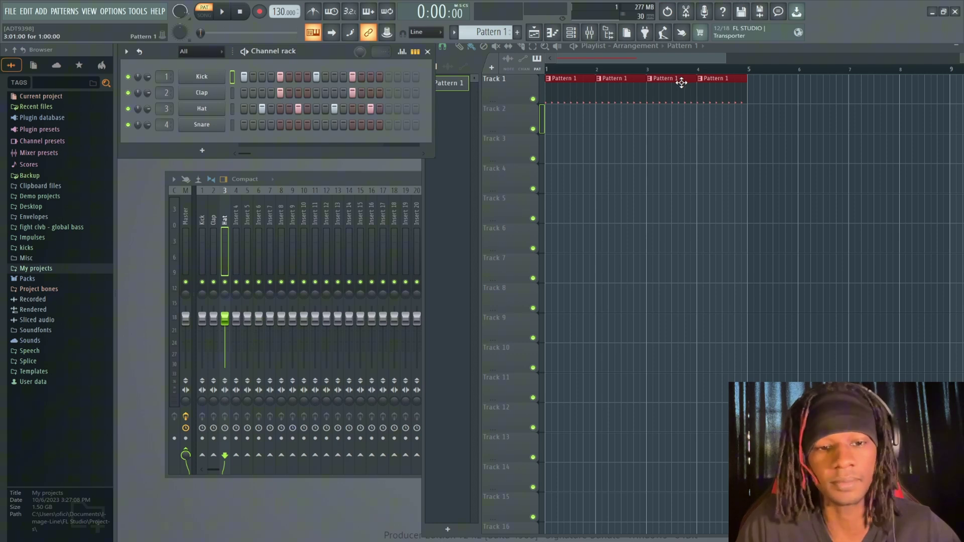
Delete the Pattern 1 clips at bars 2–4 and split Pattern 1 by channel
right_click(625, 92)
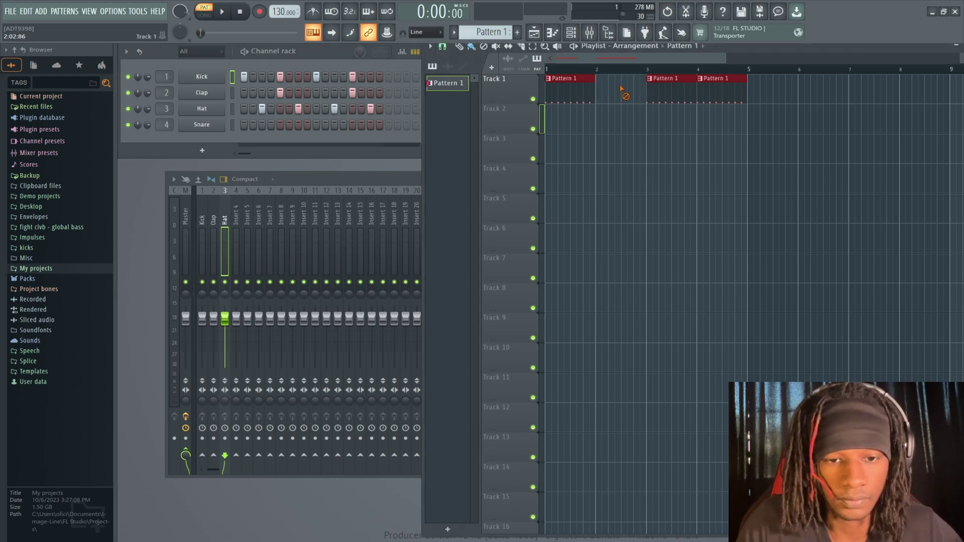
right_click(680, 91)
right_click(711, 91)
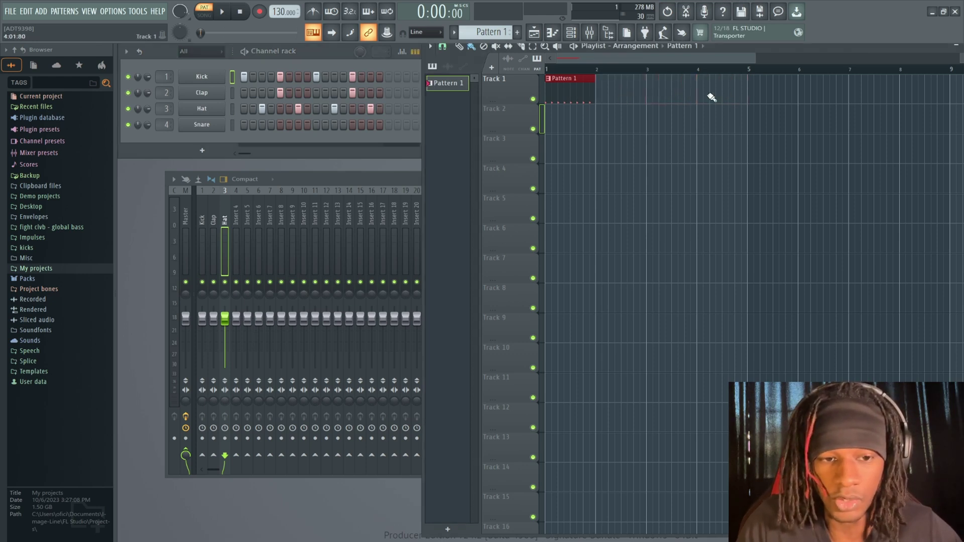
right_click(442, 87)
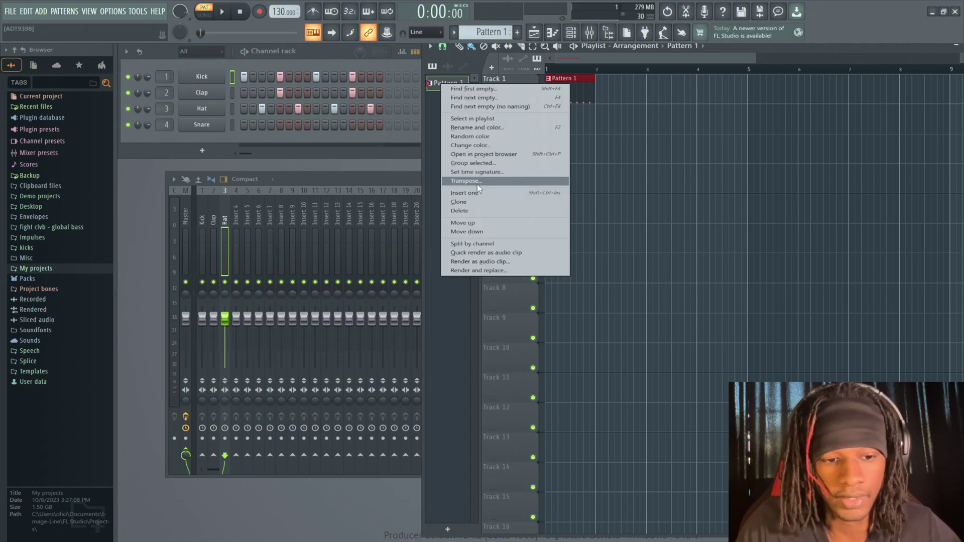
click(480, 242)
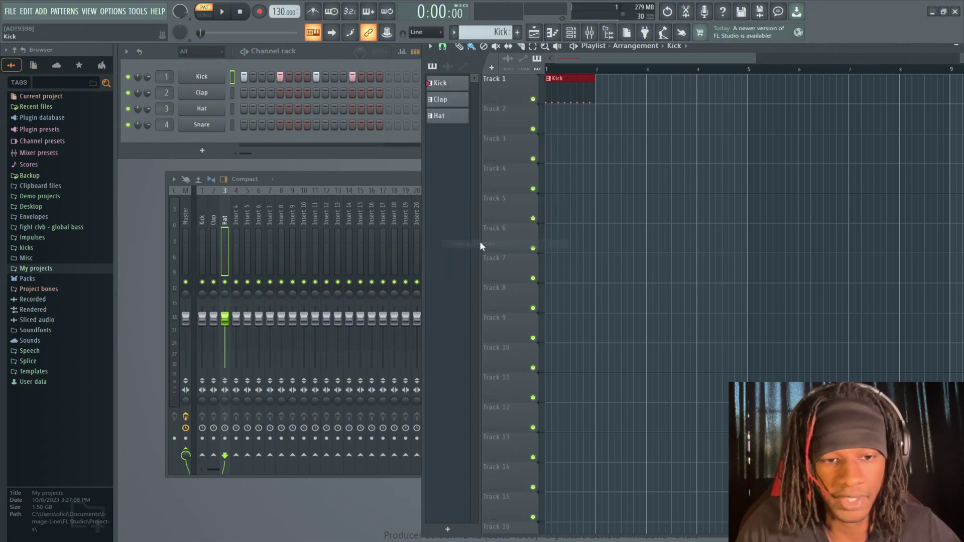
Move the Kick clip to Track 2 and the Clap clip to Track 3
click(617, 91)
right_click(634, 91)
drag(557, 90, 554, 120)
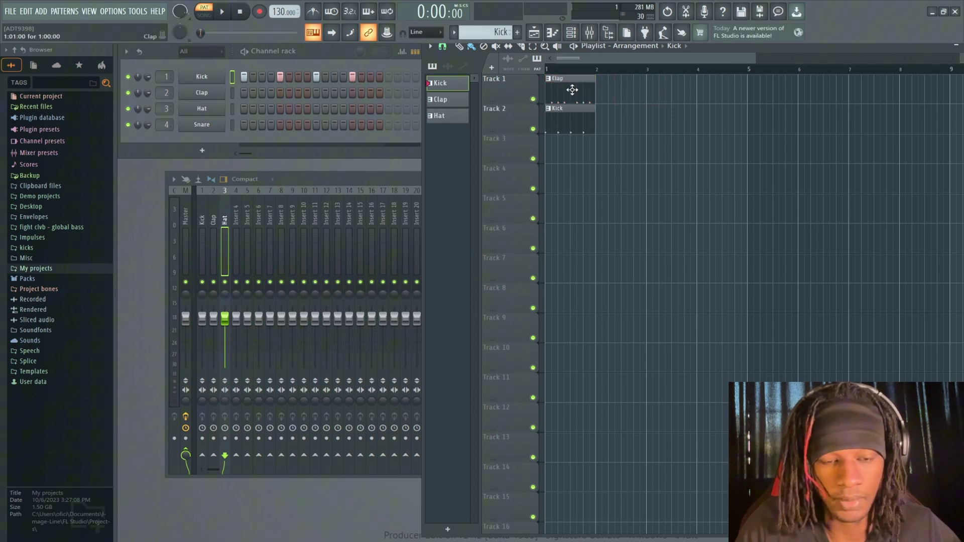
drag(573, 89, 565, 147)
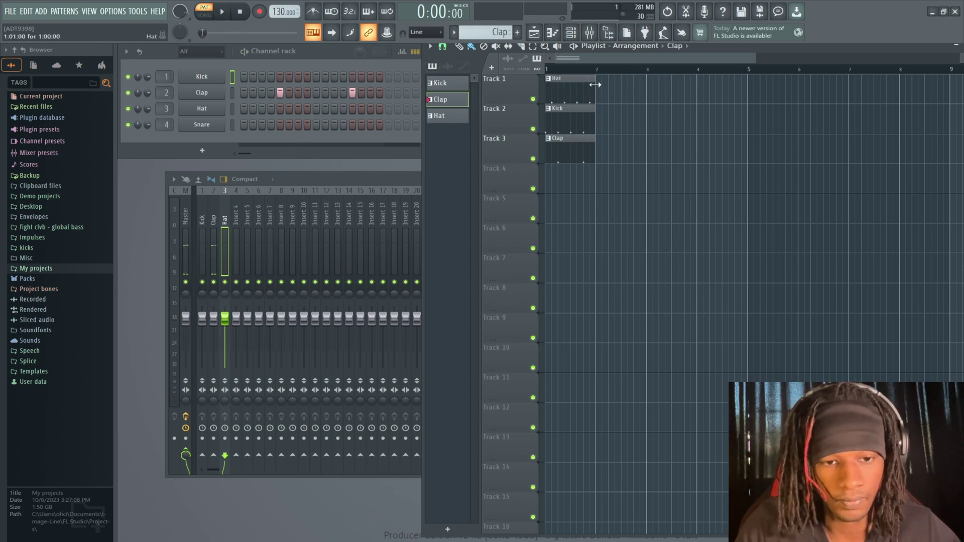
Repeat the Hat, Kick and Clap clips across bars 1–4, aligned to the bar grid
mouse_move(571, 88)
mouse_down()
mouse_move(738, 84)
mouse_move(715, 84)
mouse_up()
click(585, 122)
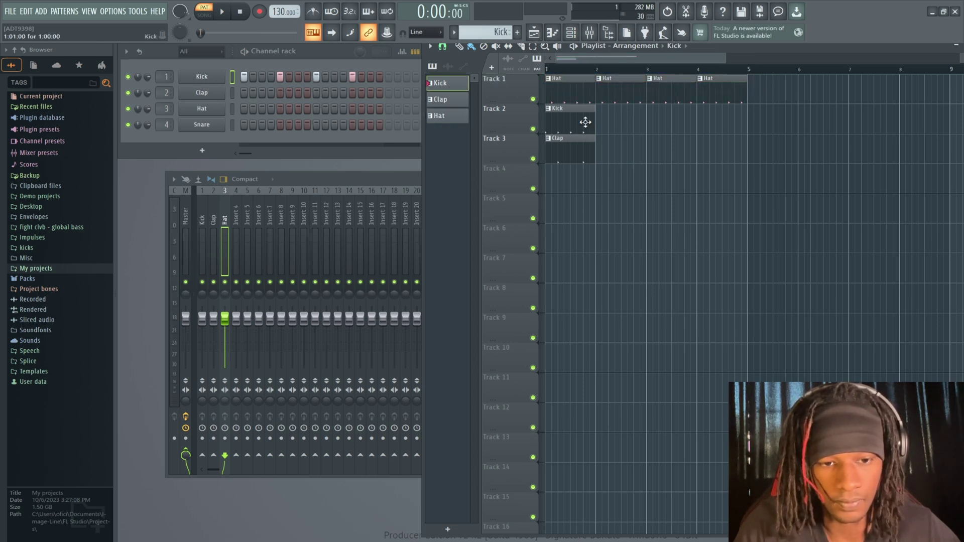
right_click(562, 124)
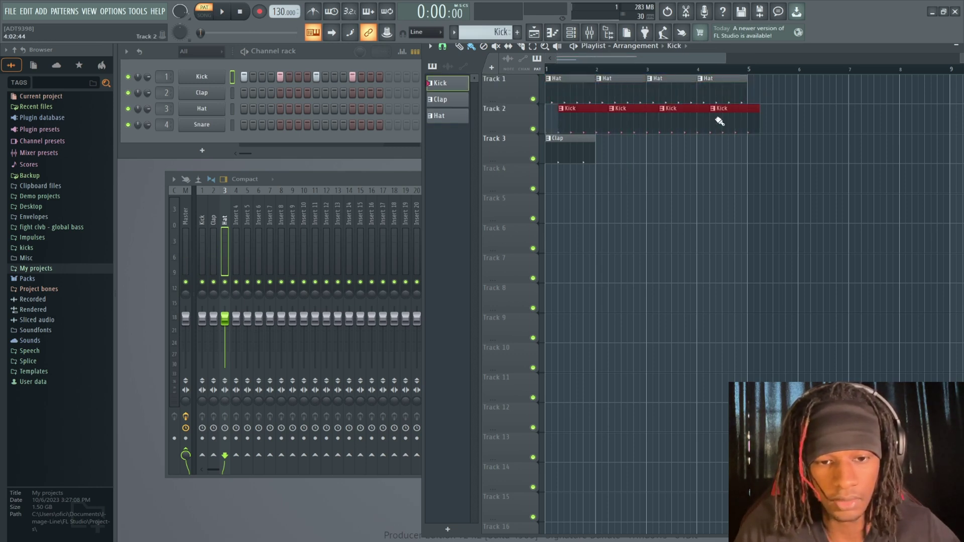
drag(719, 121, 707, 121)
mouse_move(571, 144)
mouse_down()
mouse_move(552, 156)
mouse_move(742, 149)
mouse_move(691, 151)
mouse_up()
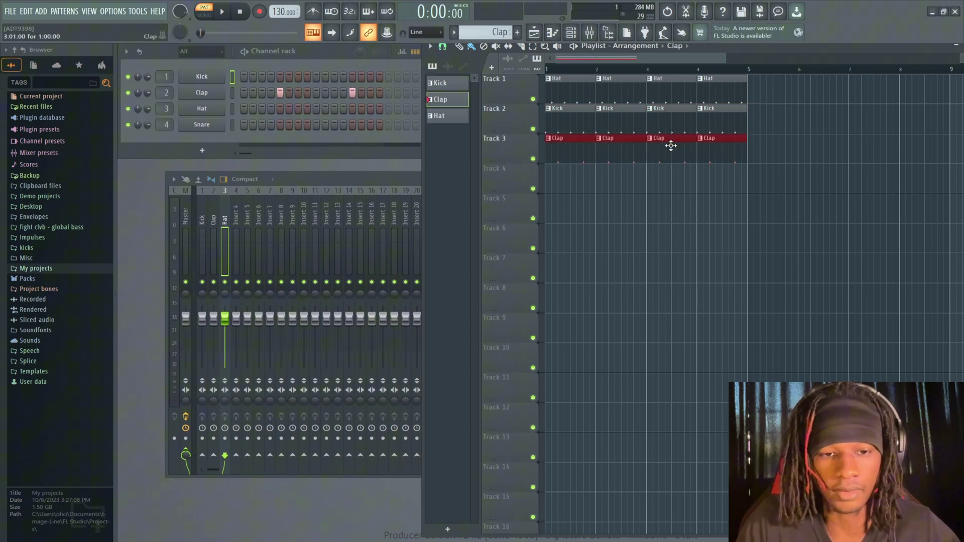
Play the drum arrangement while selecting the Kick, Hat and Clap patterns
click(652, 113)
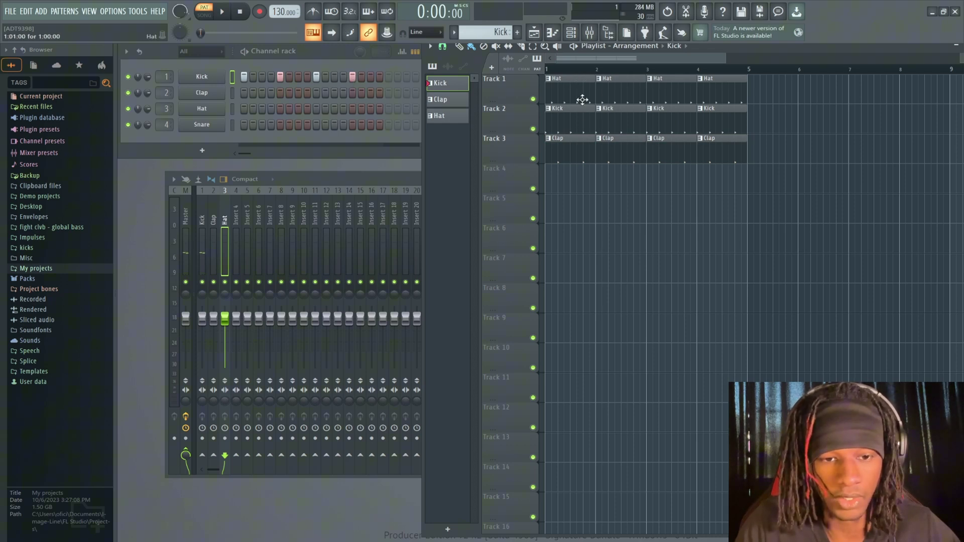
click(572, 88)
key(space)
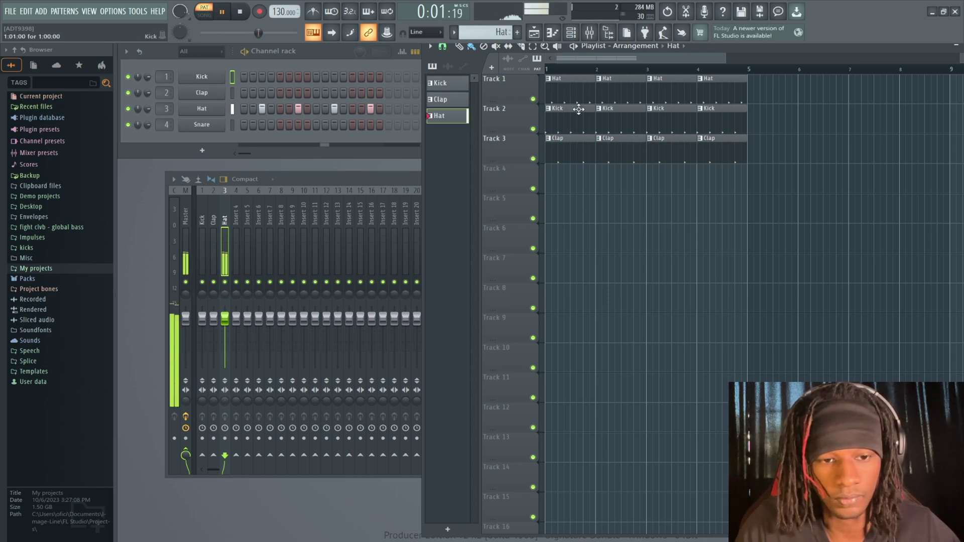
click(583, 156)
key(space)
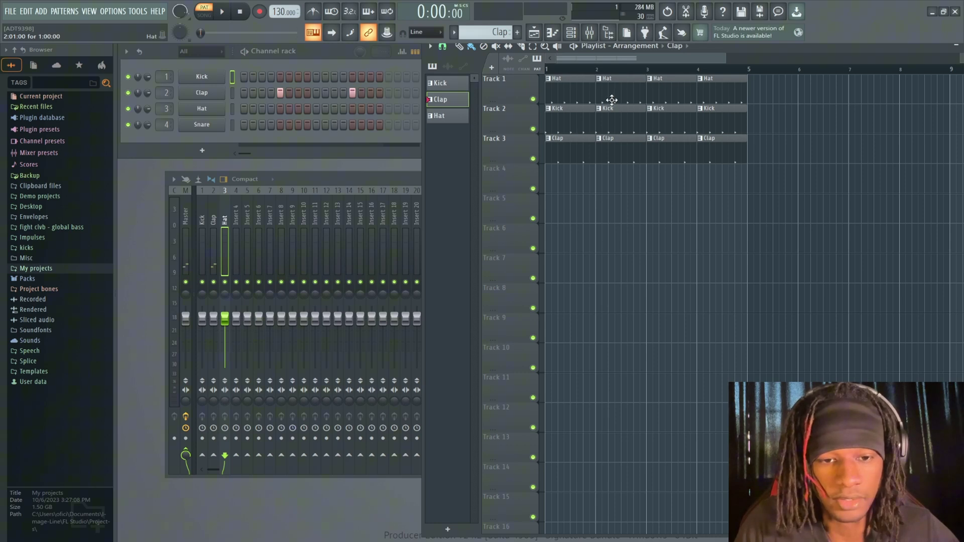
Make the bar-4 Hat clip a unique Hat #2 pattern and place Hat #2 at bar 2
right_click(703, 84)
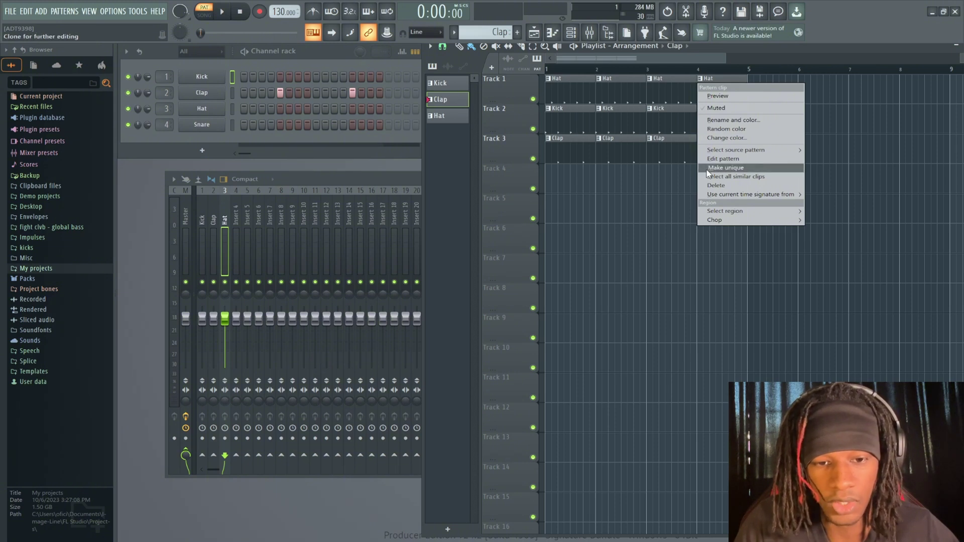
click(724, 167)
right_click(639, 90)
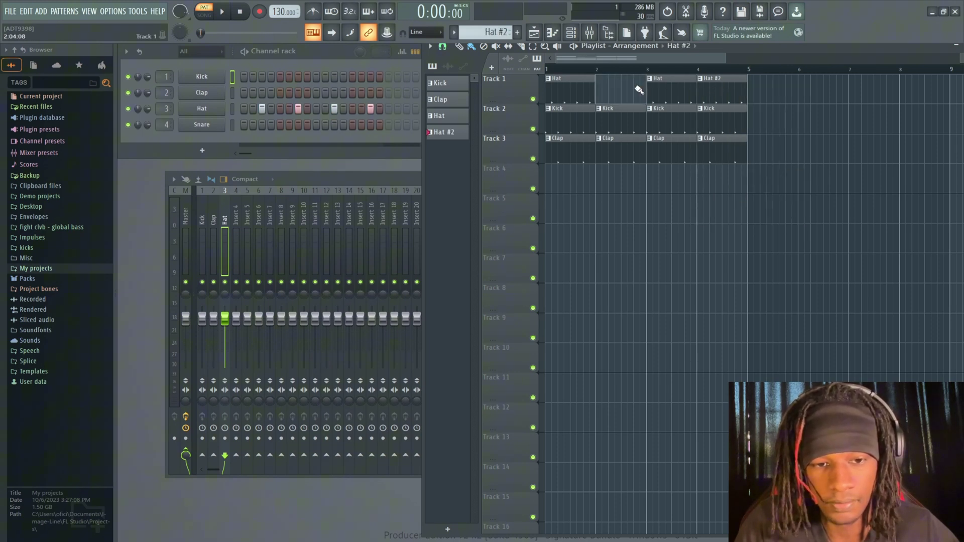
click(614, 91)
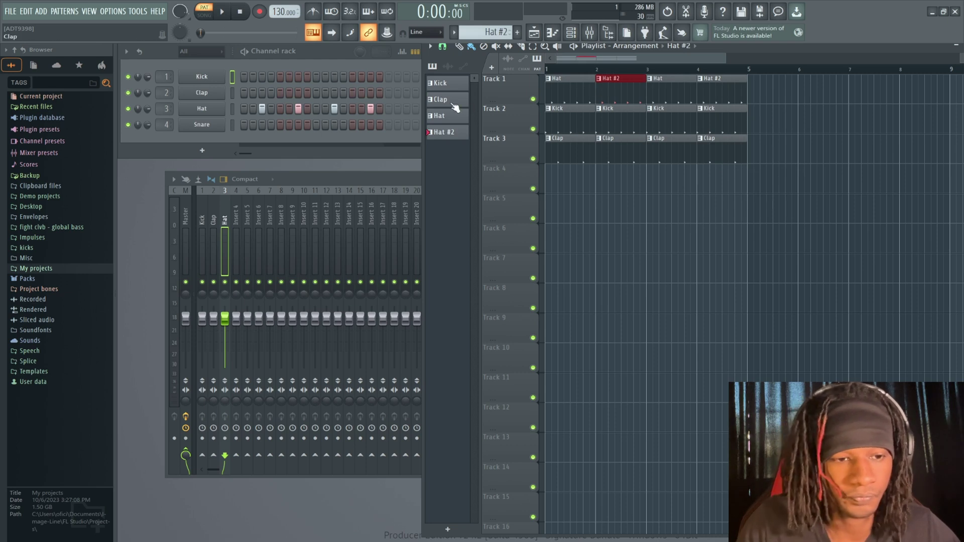
Turn on hi-hat steps 13, 14 and 16 in the Hat #2 pattern
click(352, 108)
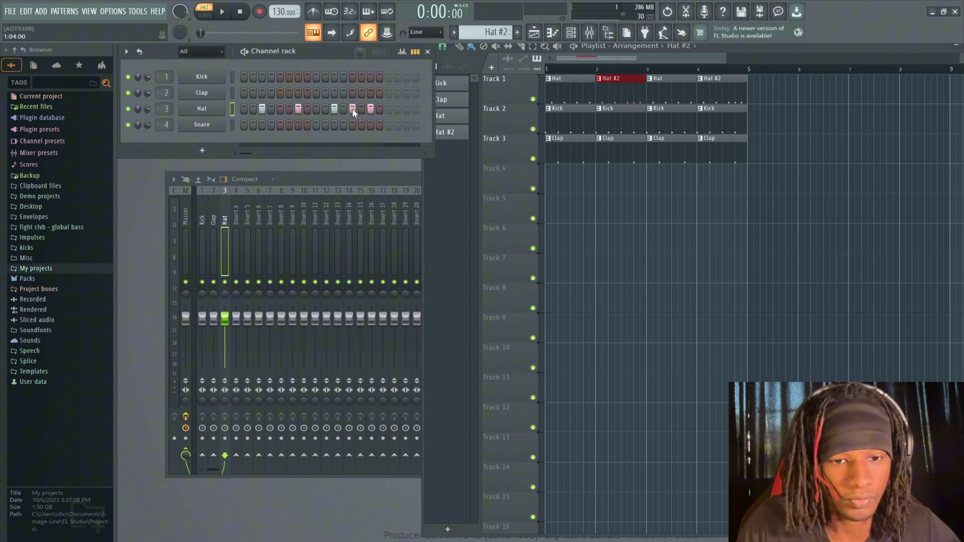
click(361, 108)
click(379, 108)
click(549, 70)
Play the whole arrangement from the start, then stop back at the beginning
key(space)
key(space)
key(space)
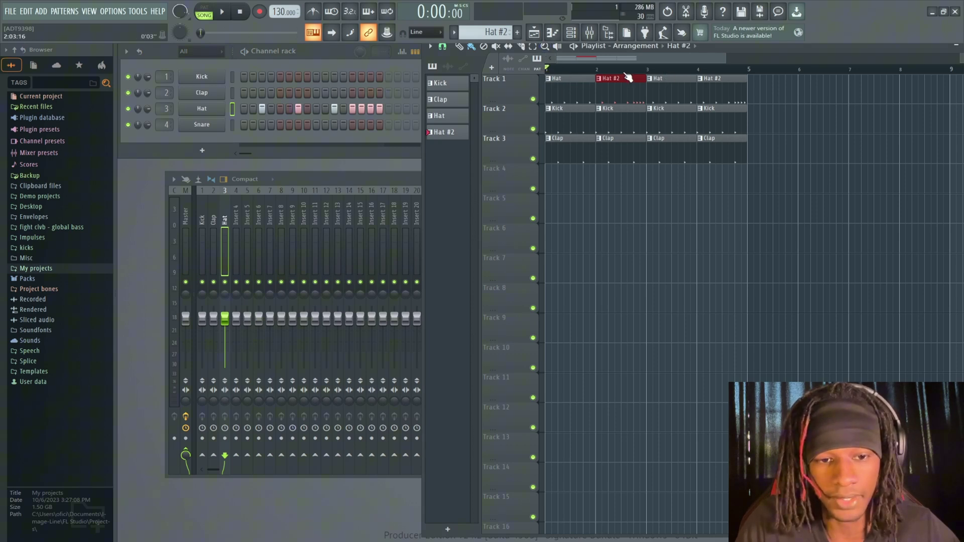
click(673, 69)
key(space)
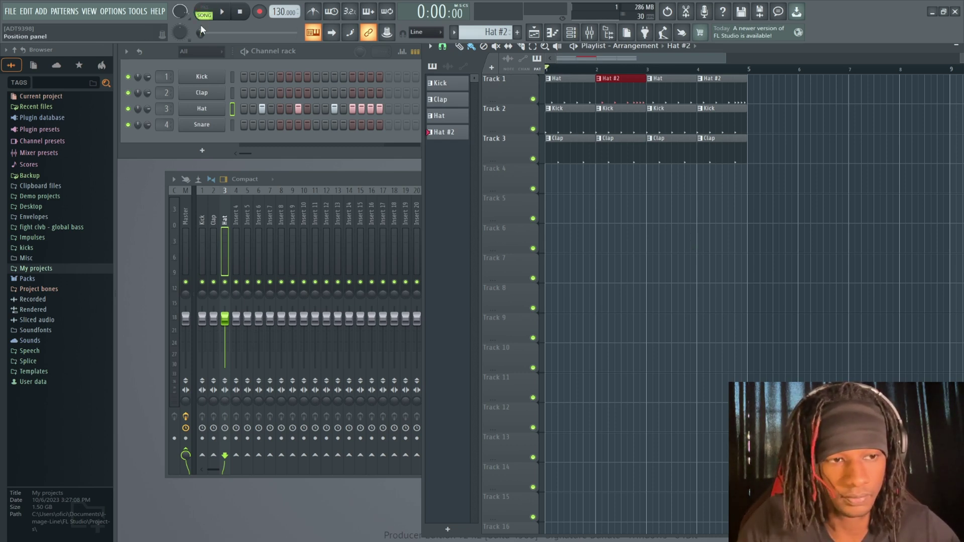
key(space)
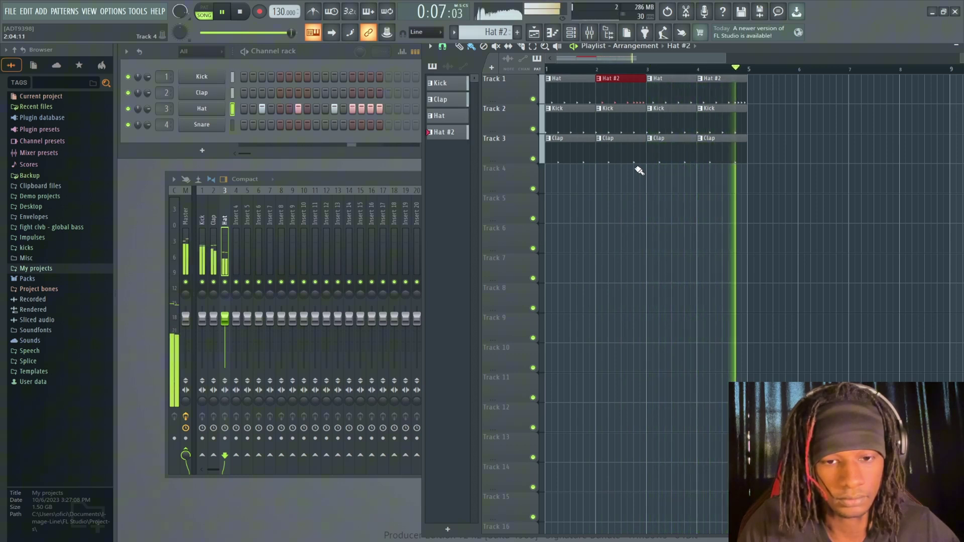
key(space)
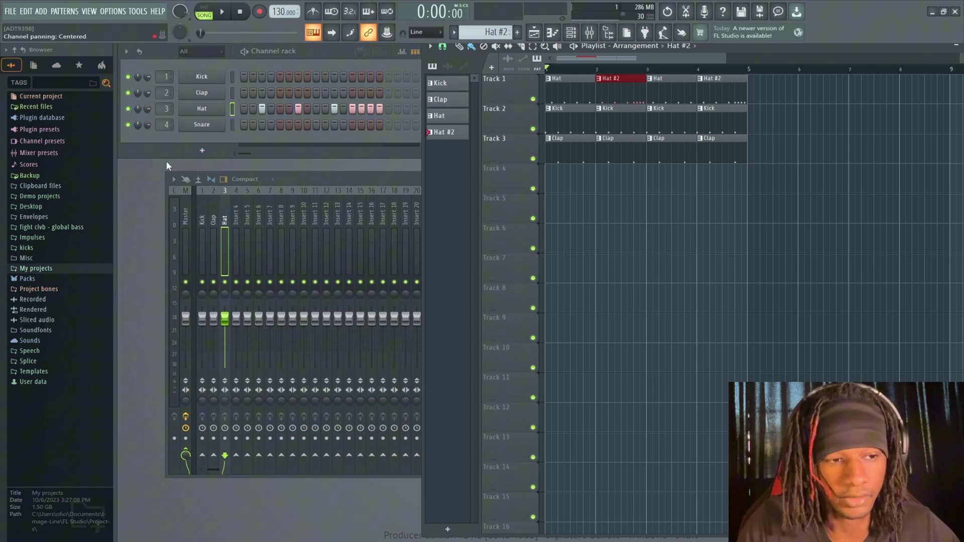
Browse to Packs > Drums (ModeAudio) > Kicks in the Browser
click(38, 280)
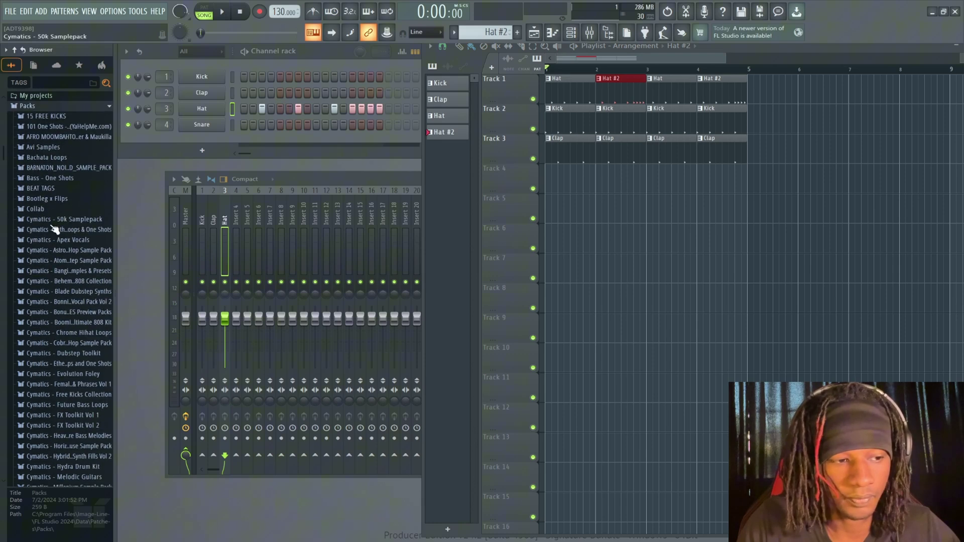
scroll(35, 221, down, 20)
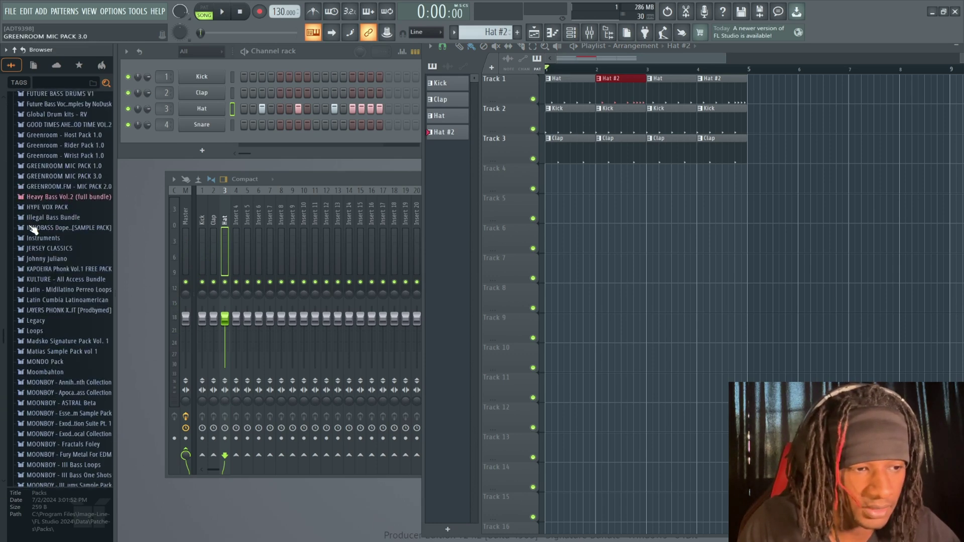
scroll(31, 229, down, 10)
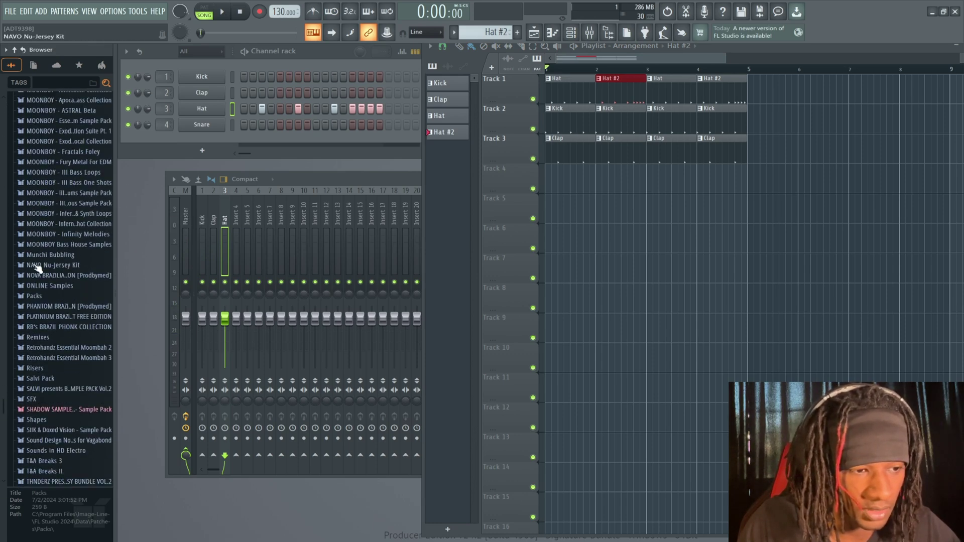
click(42, 296)
scroll(44, 296, down, 3)
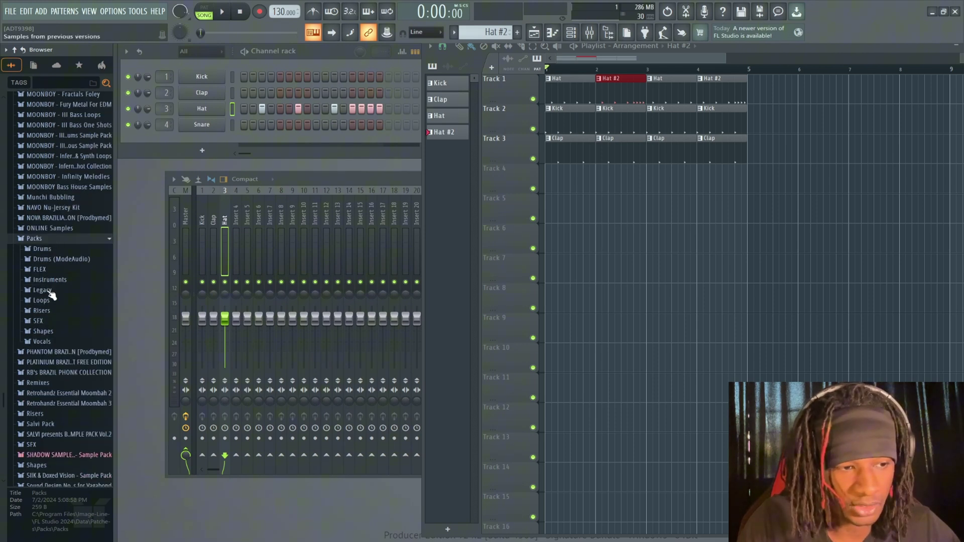
click(63, 260)
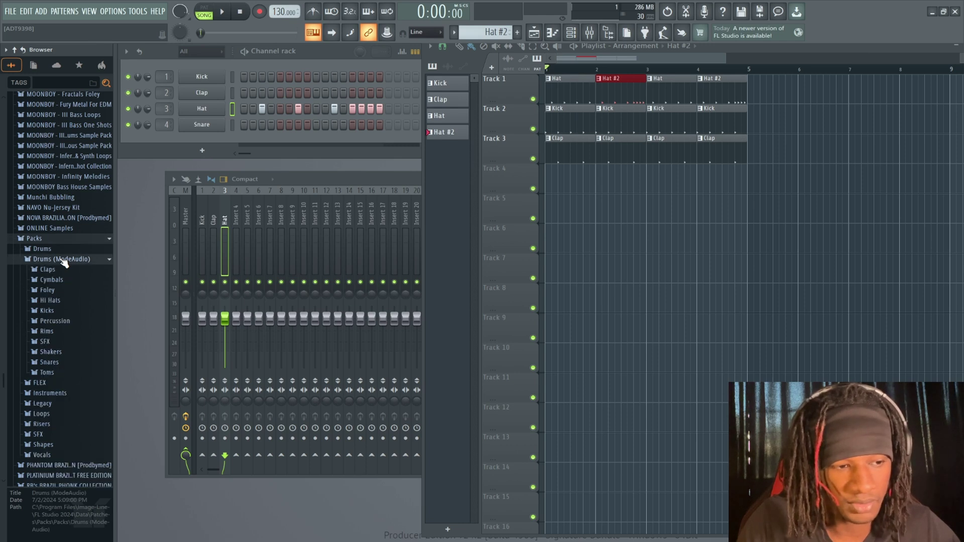
scroll(52, 277, down, 3)
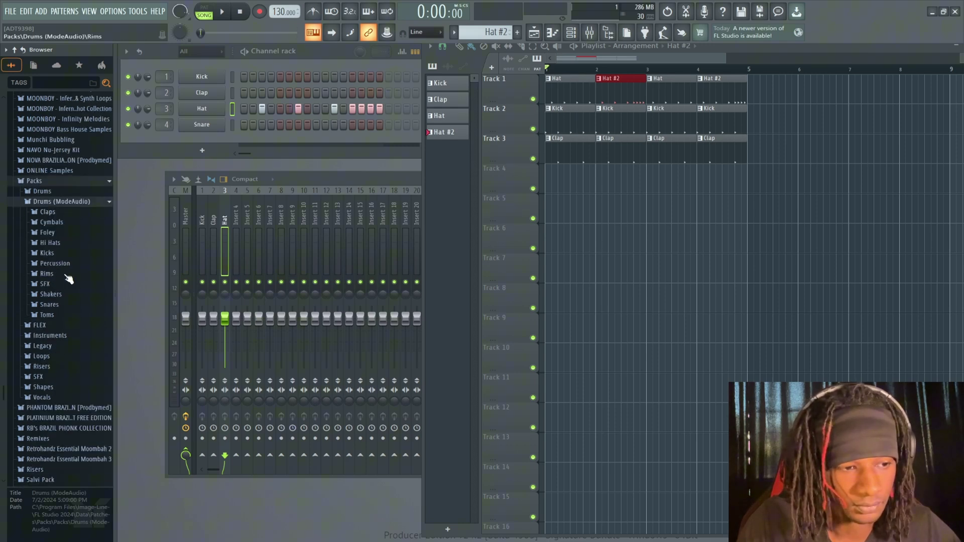
click(65, 253)
Preview several kicks and drop Fracture Kick 17 onto the Kick channel
click(65, 250)
drag(71, 318, 73, 327)
scroll(75, 334, down, 20)
click(74, 356)
scroll(76, 362, down, 15)
click(76, 328)
click(67, 280)
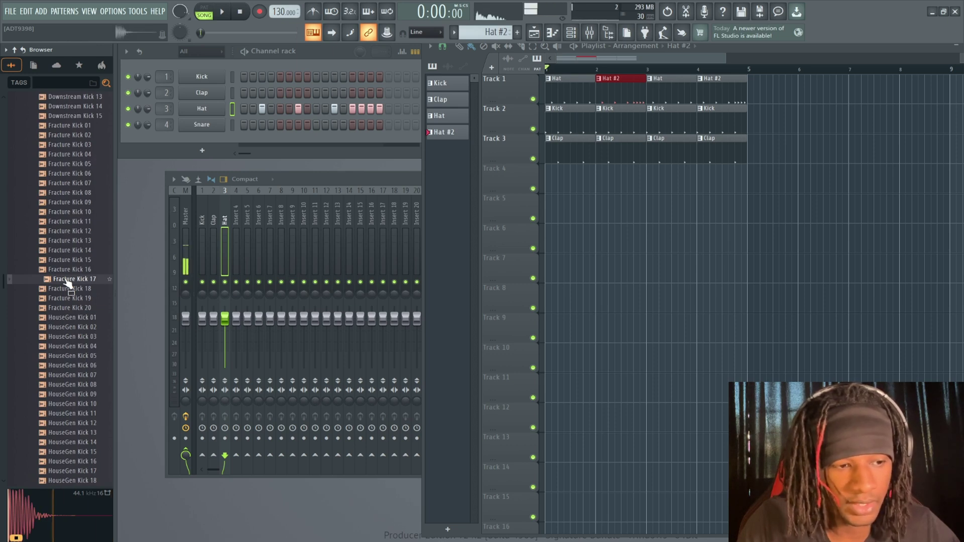
drag(68, 281, 200, 76)
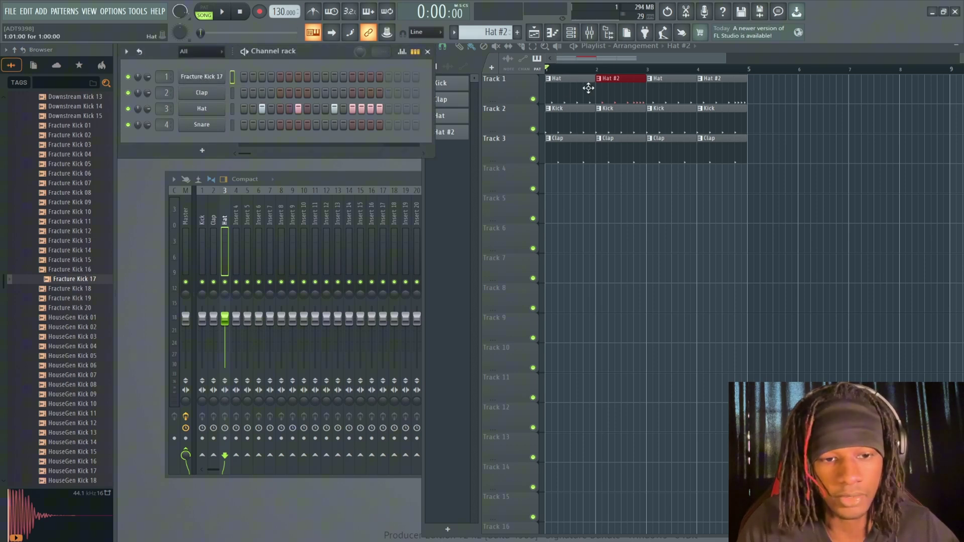
Audition the beat with the Fracture Kick 17 sound
key(space)
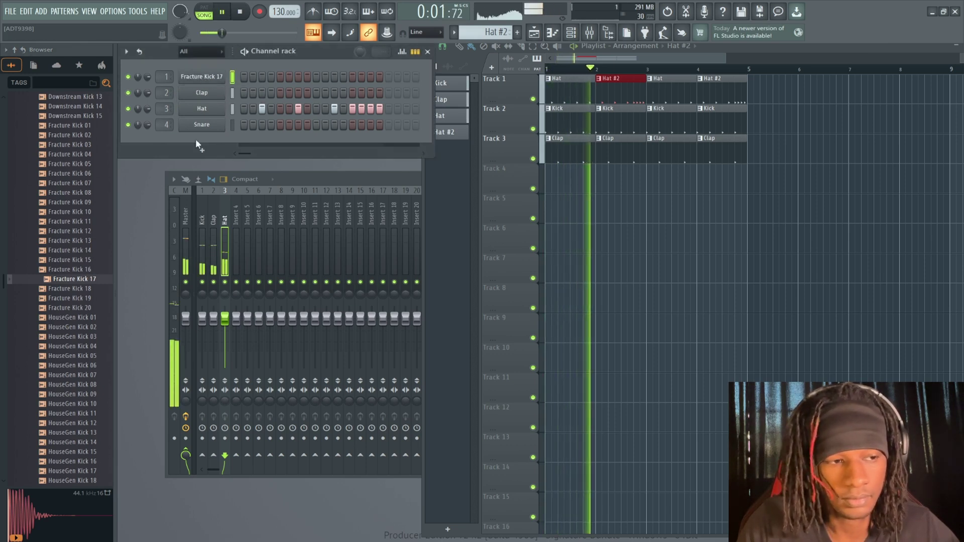
scroll(73, 169, up, 6)
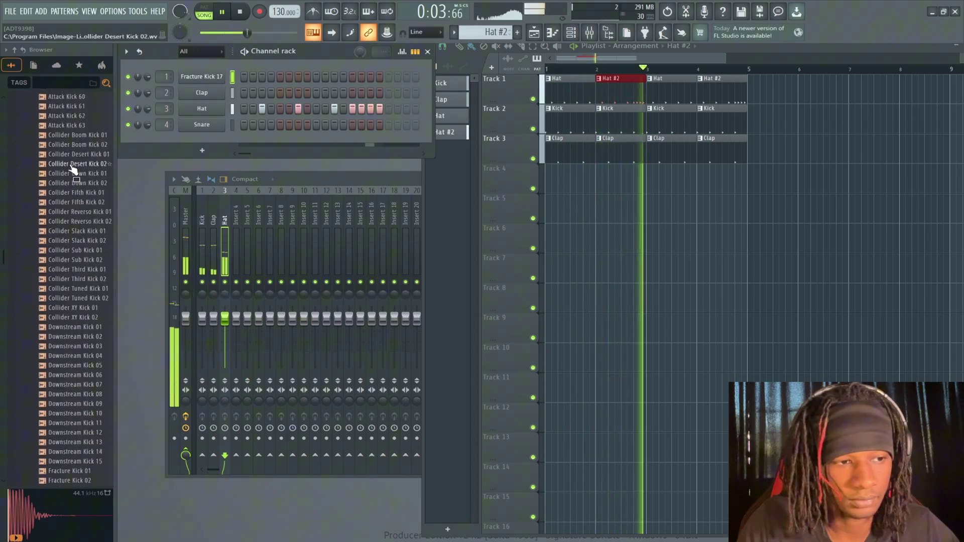
scroll(72, 170, up, 10)
key(space)
click(56, 329)
Preview claps, drop Attack Clap 05 onto the Clap channel, and audition the beat
click(51, 286)
click(64, 307)
click(65, 337)
click(73, 241)
click(63, 147)
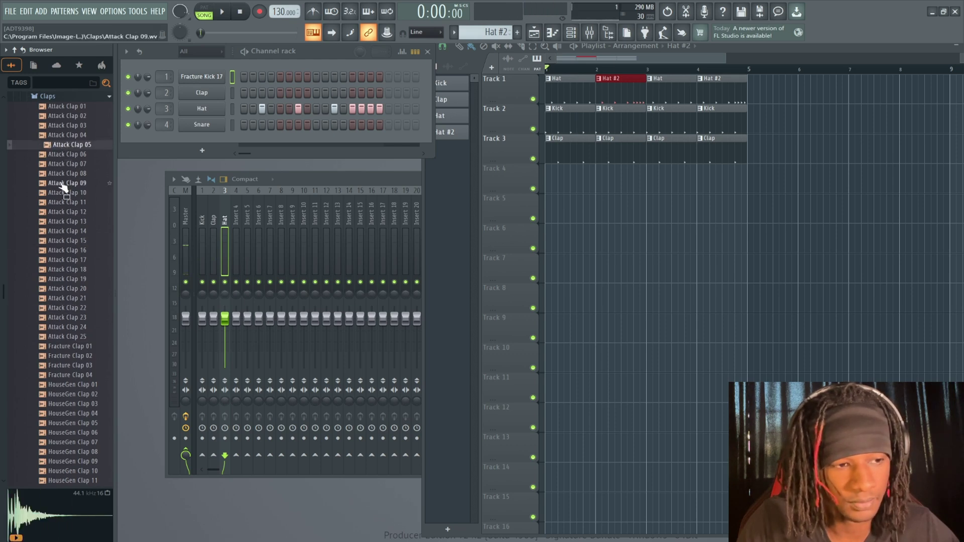
drag(68, 146, 201, 92)
key(space)
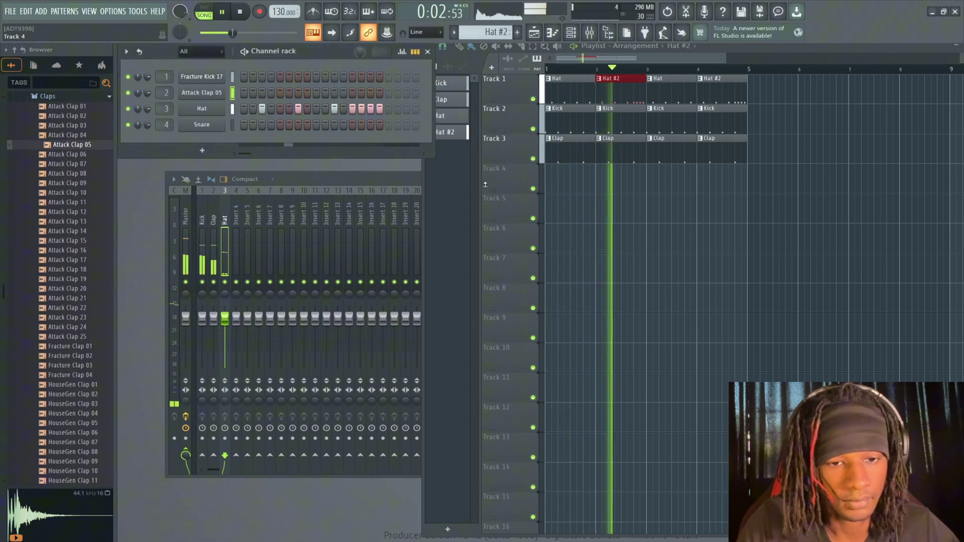
key(space)
click(76, 97)
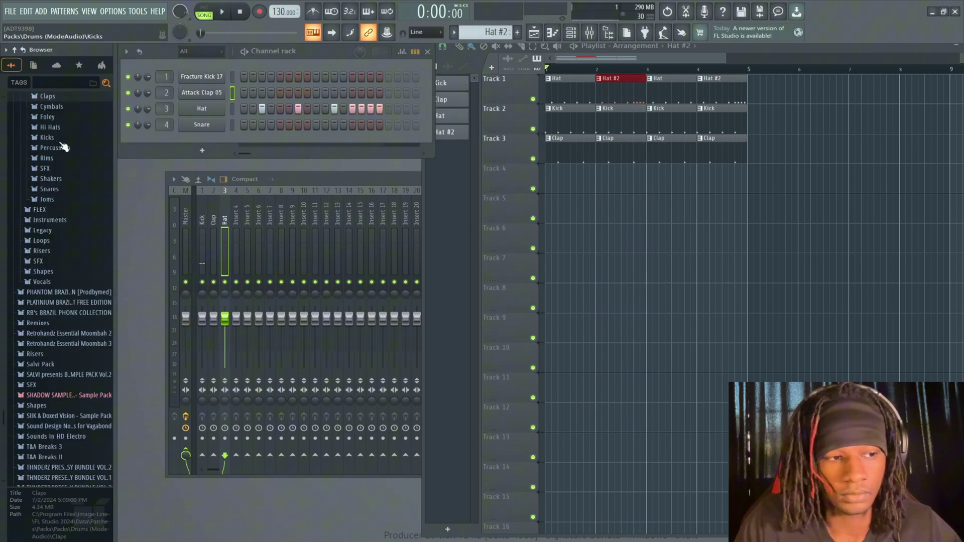
Drag Stage Grand from Packs > Instruments > Keyboard into the Channel rack as a new channel
scroll(63, 149, up, 4)
click(49, 201)
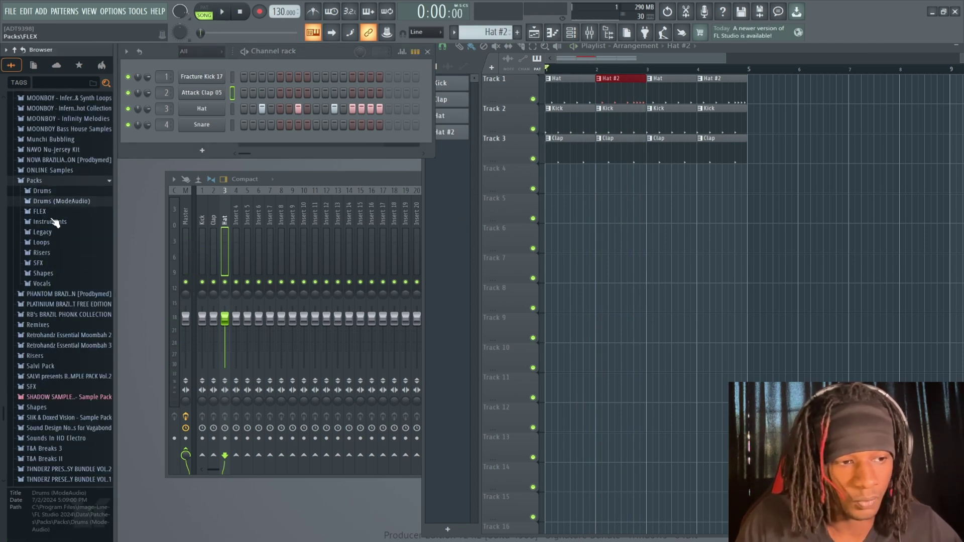
click(51, 223)
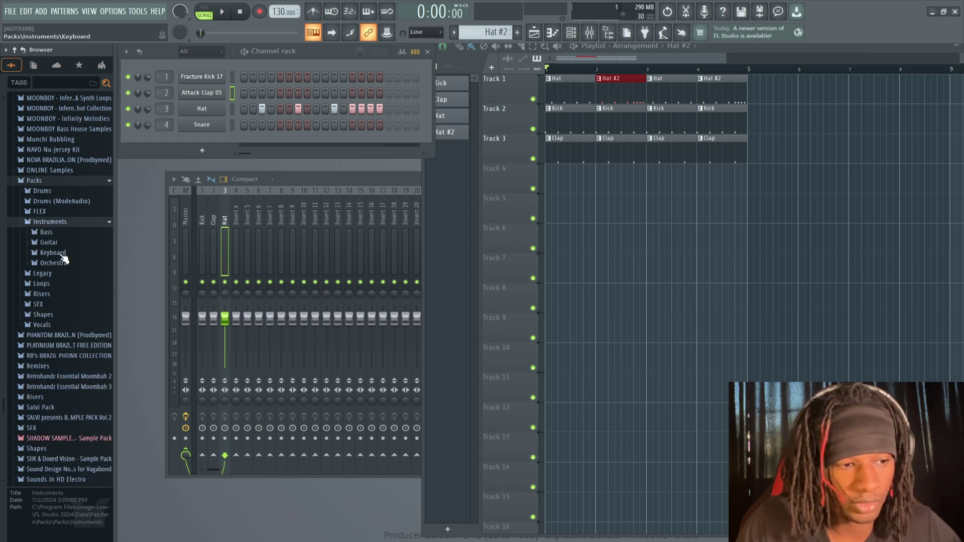
click(53, 253)
drag(65, 301, 214, 135)
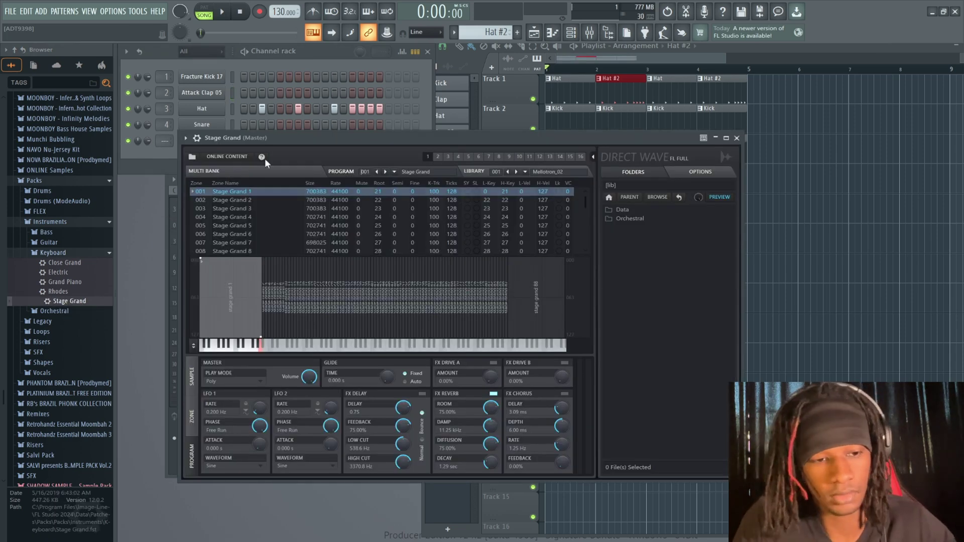
drag(358, 141, 371, 179)
Audition several Stage Grand notes on the typing keyboard, then switch to Pattern 5
key(b)
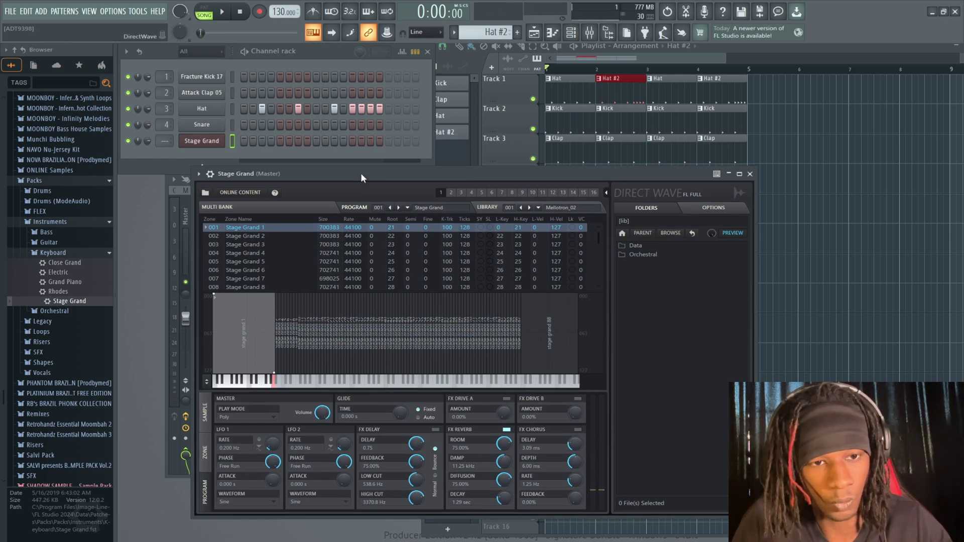
key(c)
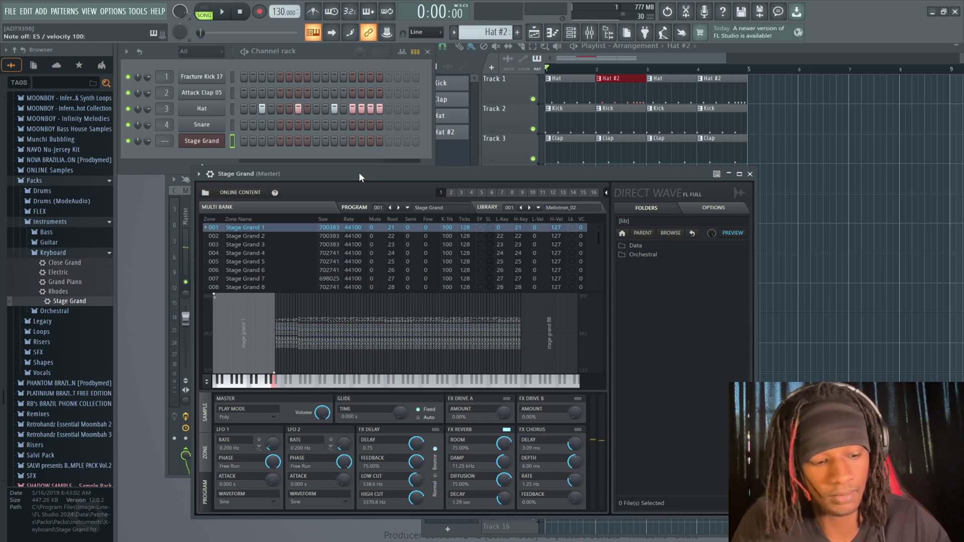
key(x)
key(x)
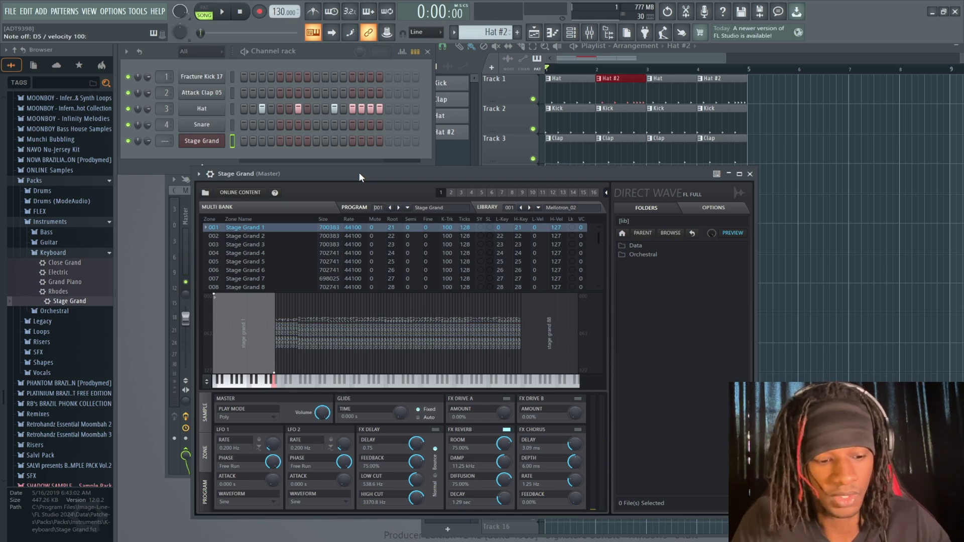
key(z)
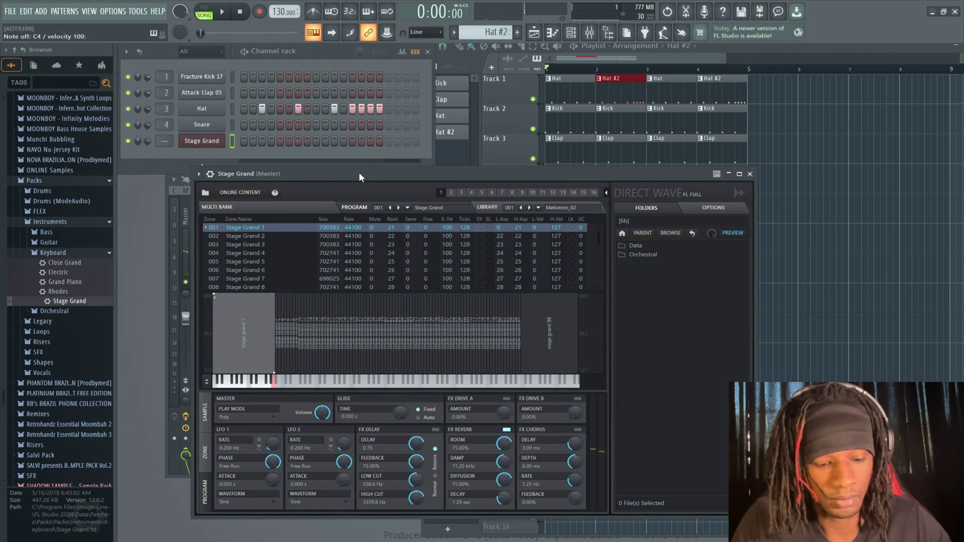
key(z)
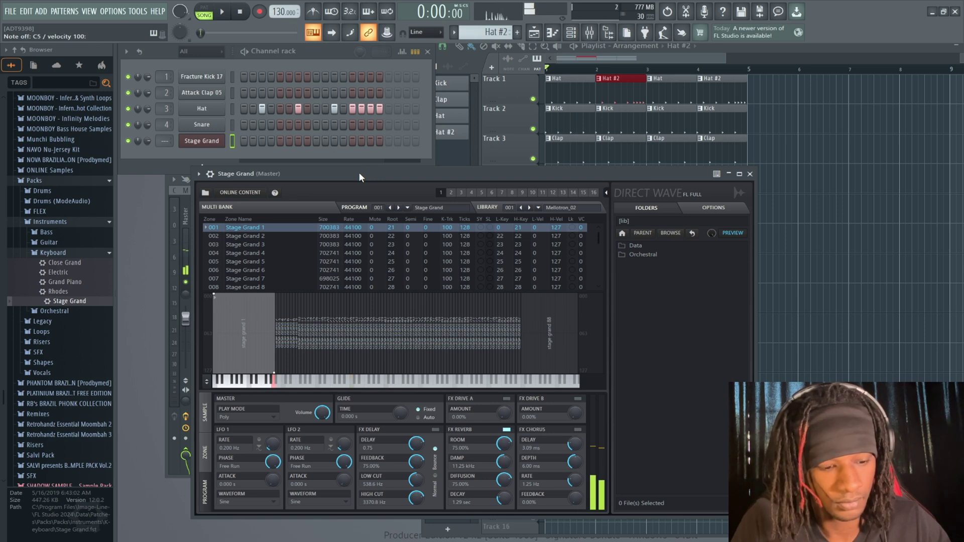
key(c)
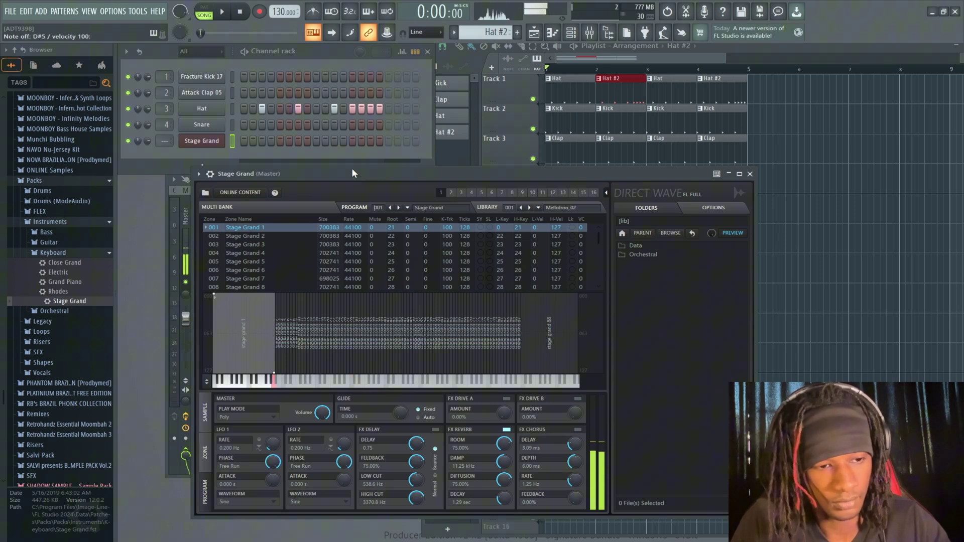
click(405, 137)
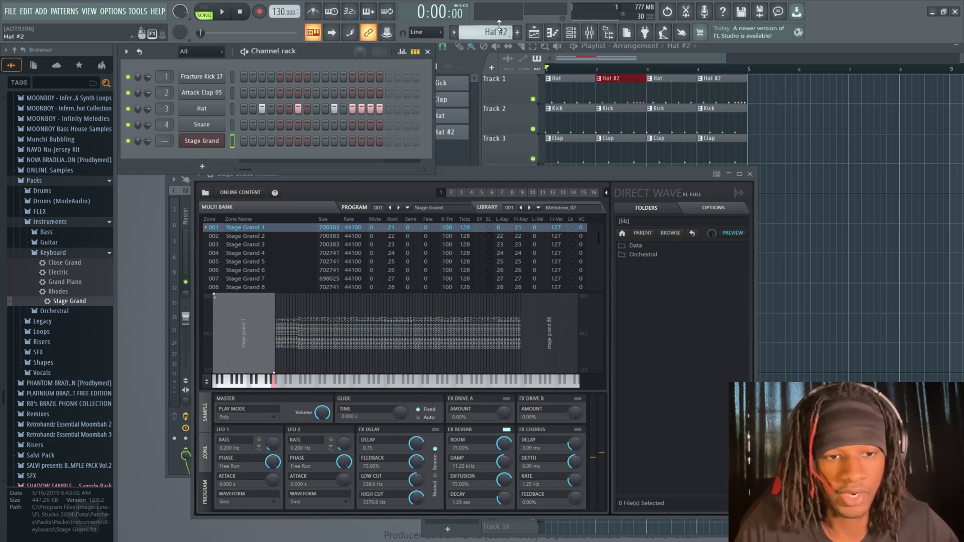
scroll(488, 33, up, 1)
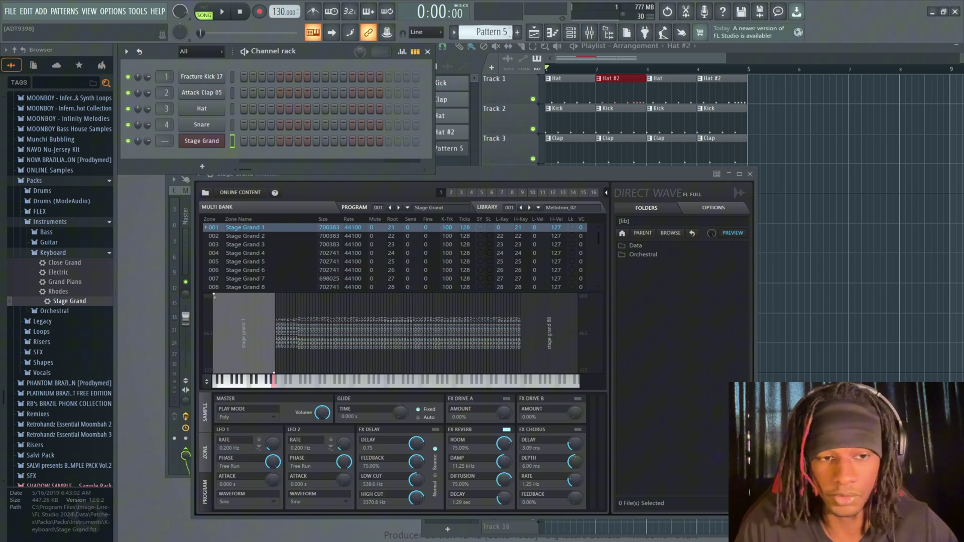
Open Stage Grand in the piano roll and audition C5, E5 and G5 as a C major chord
right_click(215, 146)
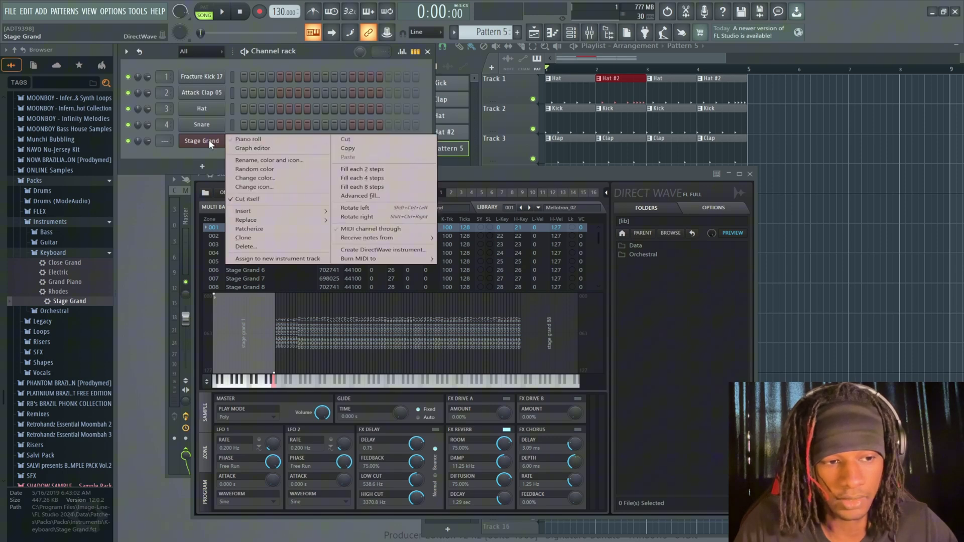
click(239, 140)
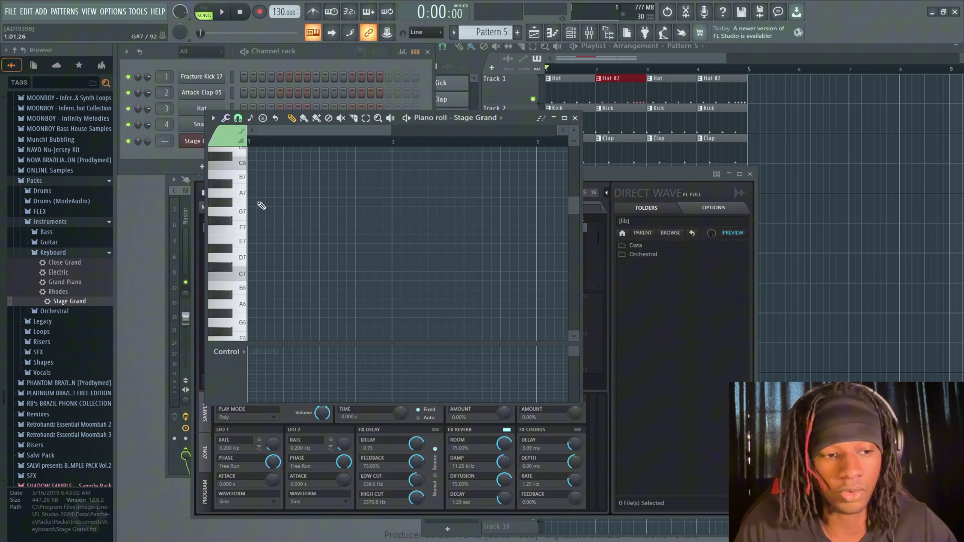
scroll(279, 194, down, 6)
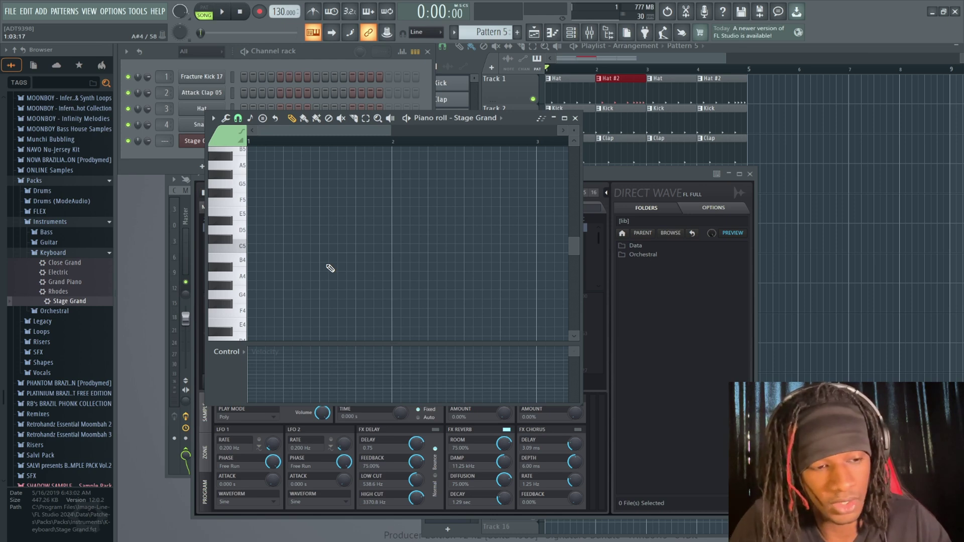
key(z)
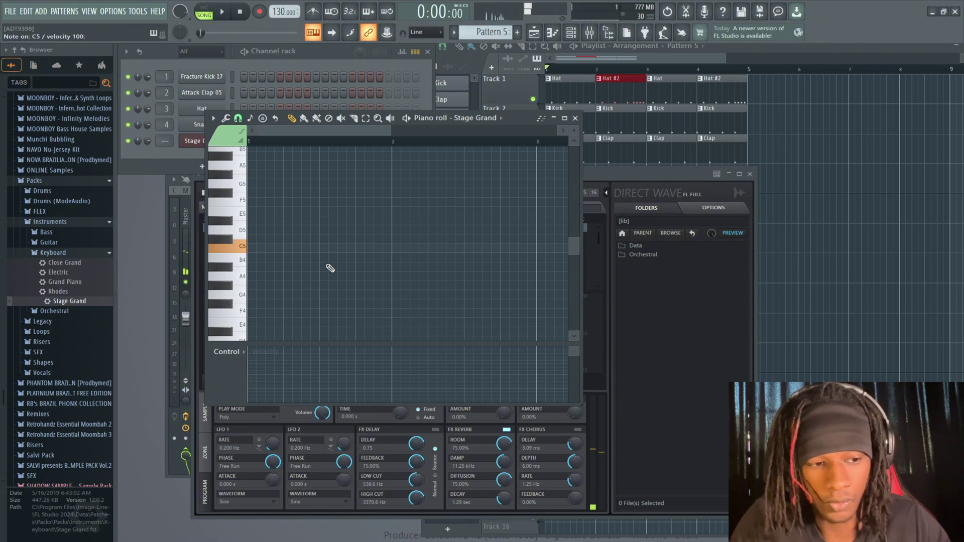
key(c)
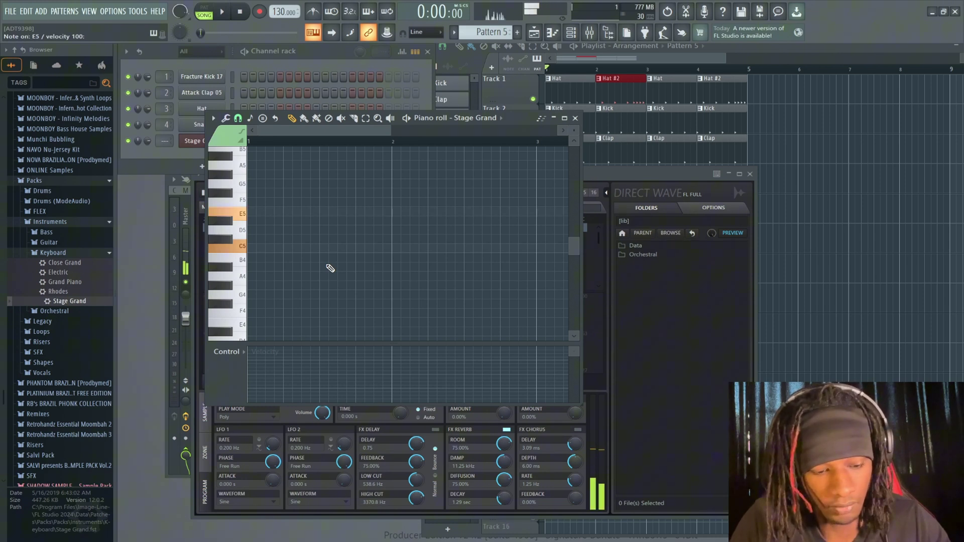
key(b)
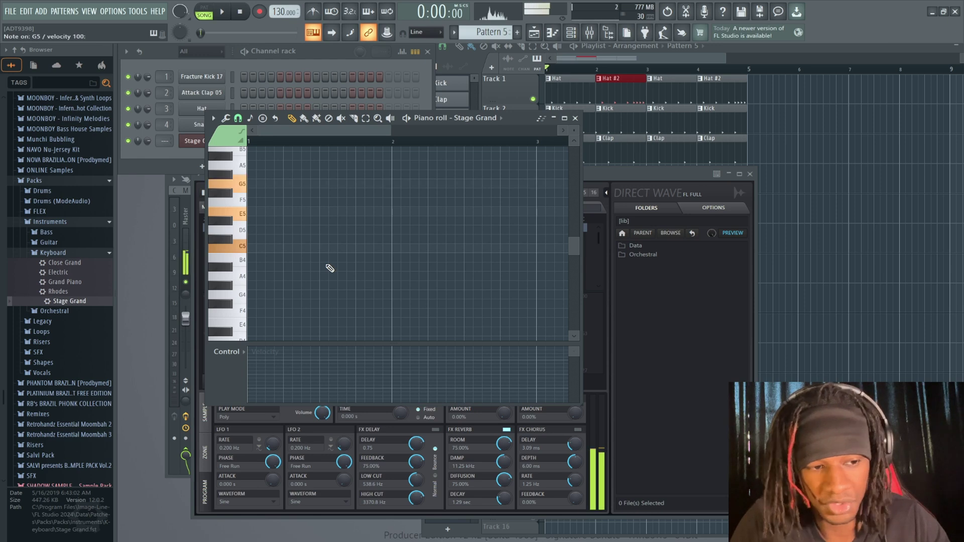
Write a C5–E5–G5 chord across bar 1 and play the pattern to hear it
click(269, 249)
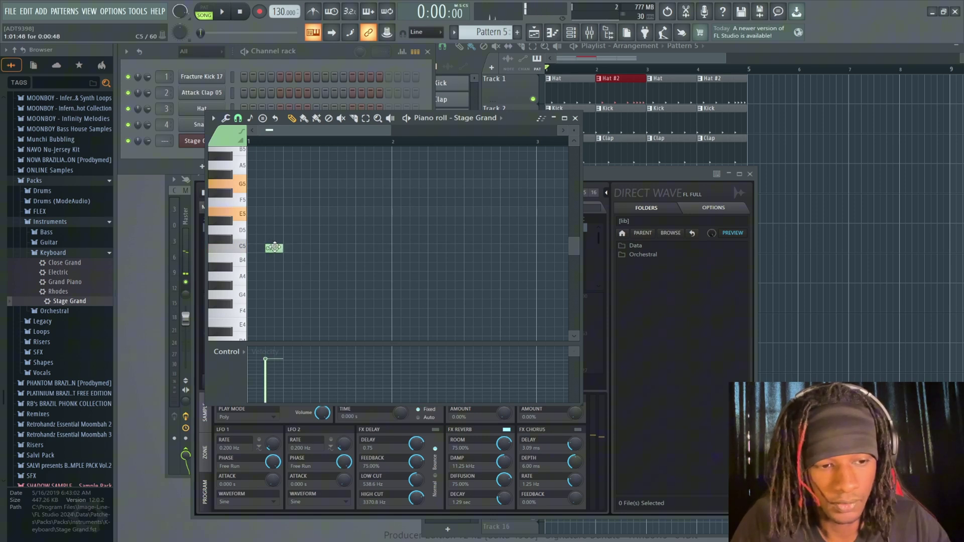
drag(275, 247, 390, 301)
click(260, 213)
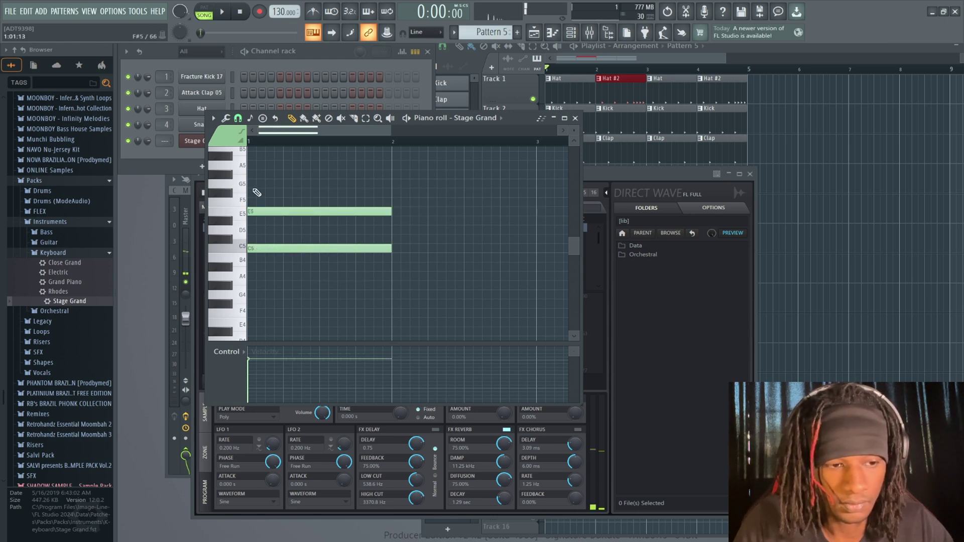
click(255, 185)
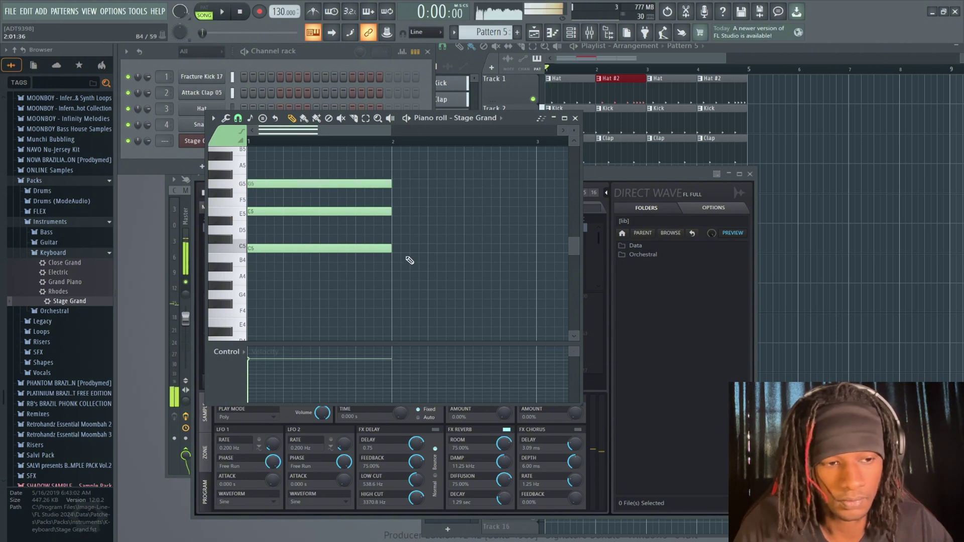
key(l)
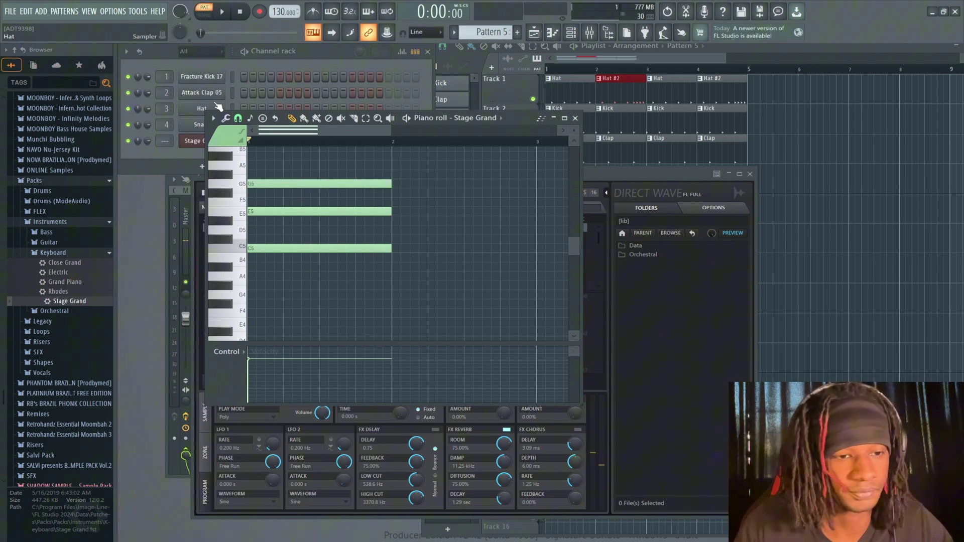
key(space)
key(space)
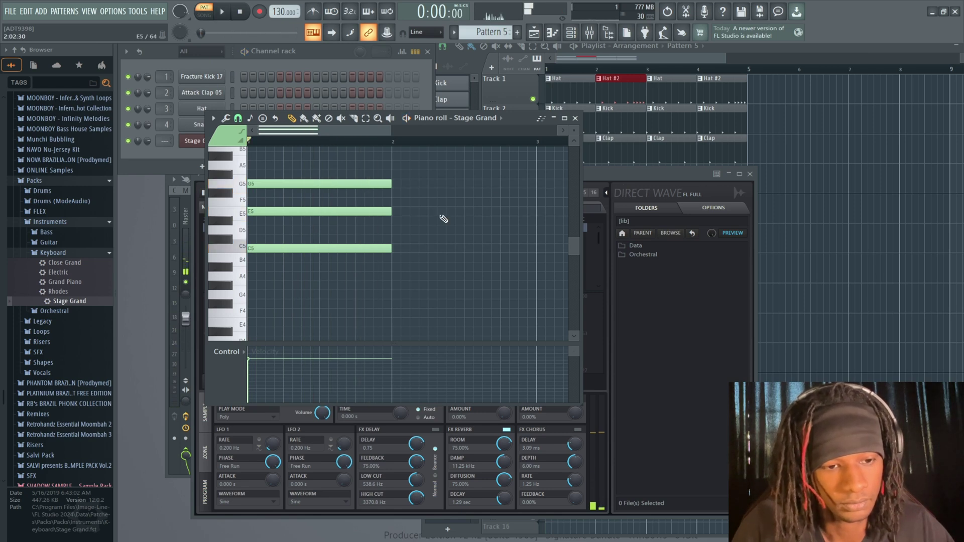
scroll(357, 173, down, 2)
Duplicate the C5–E5–G5 chord with Ctrl+B so a copy fills bar 2
drag(355, 171, 277, 273)
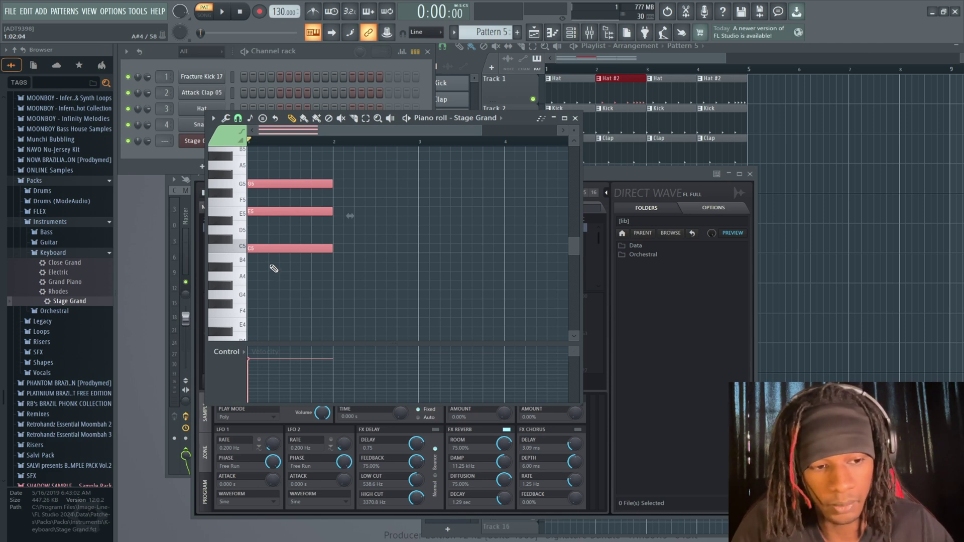
key(ctrl+b)
key(shift+Left)
key(shift+Left)
key(shift+Left)
key(shift+Left)
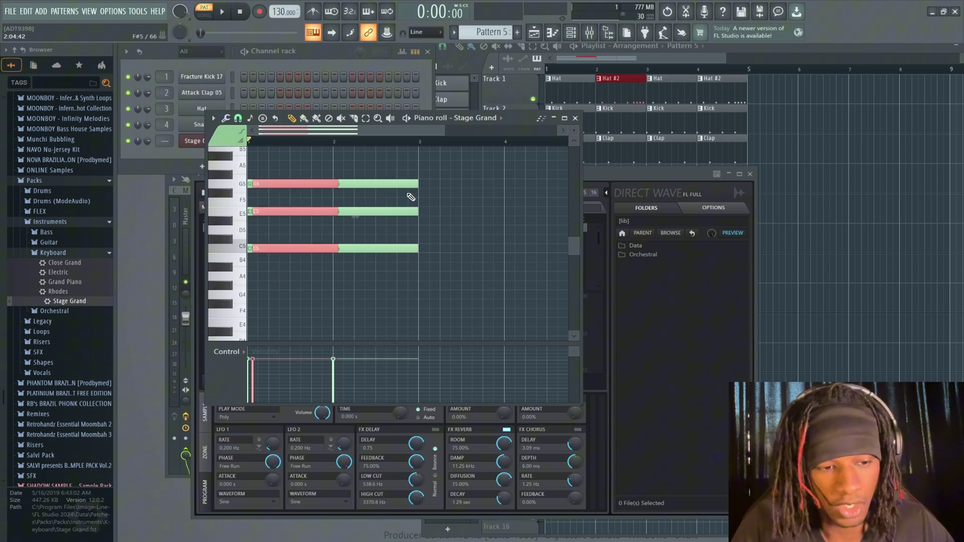
key(ctrl+z)
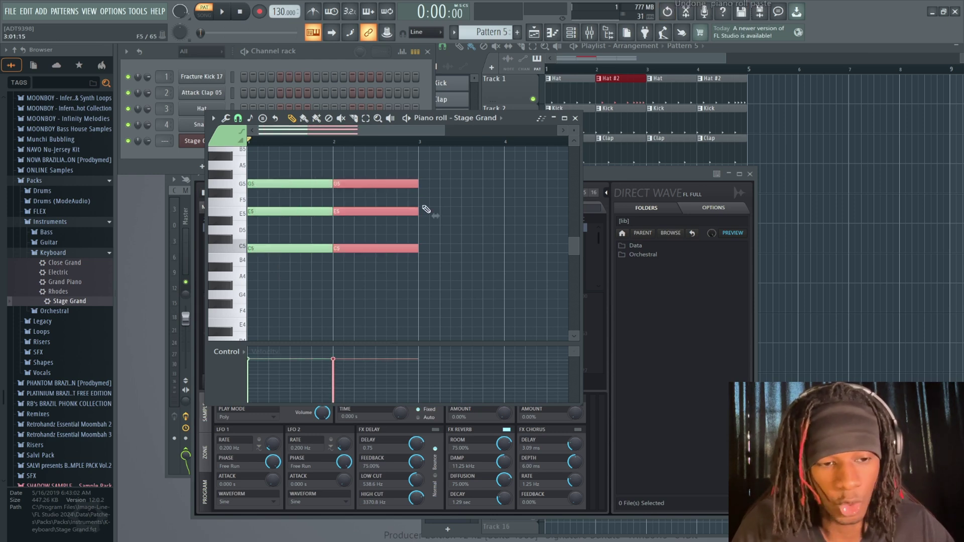
scroll(427, 210, up, 2)
scroll(429, 211, down, 1)
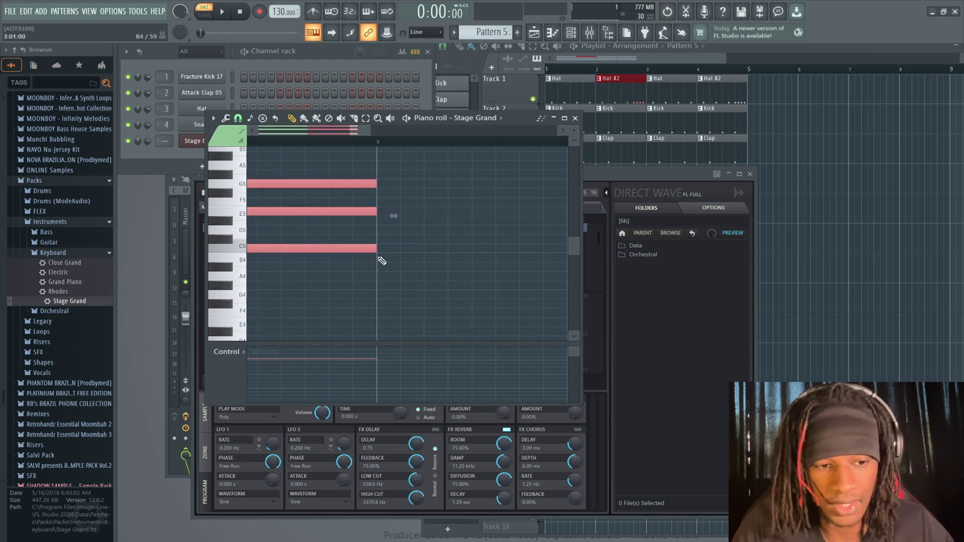
scroll(375, 222, down, 1)
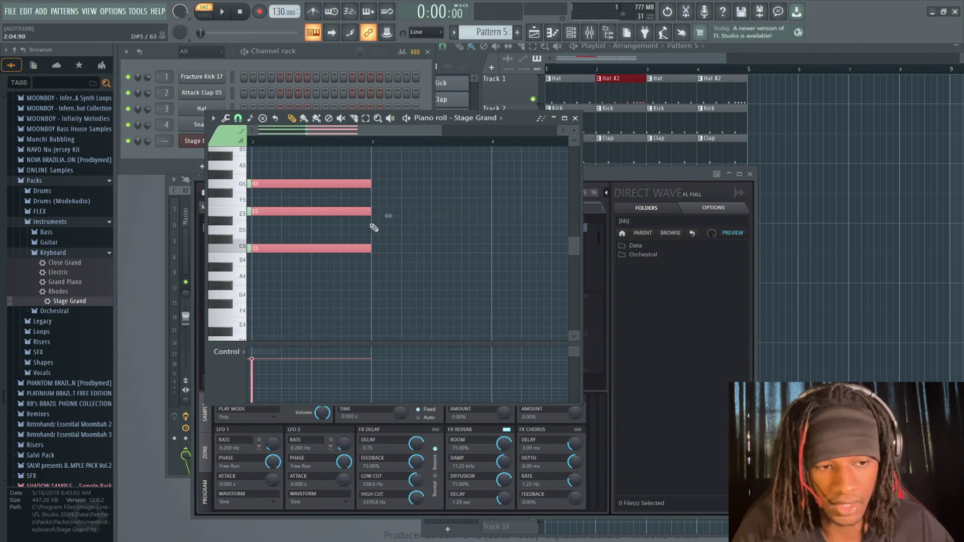
key(ctrl+b)
Play both chords and audition the D#5 and F5 pitches as alternatives to E5
click(389, 211)
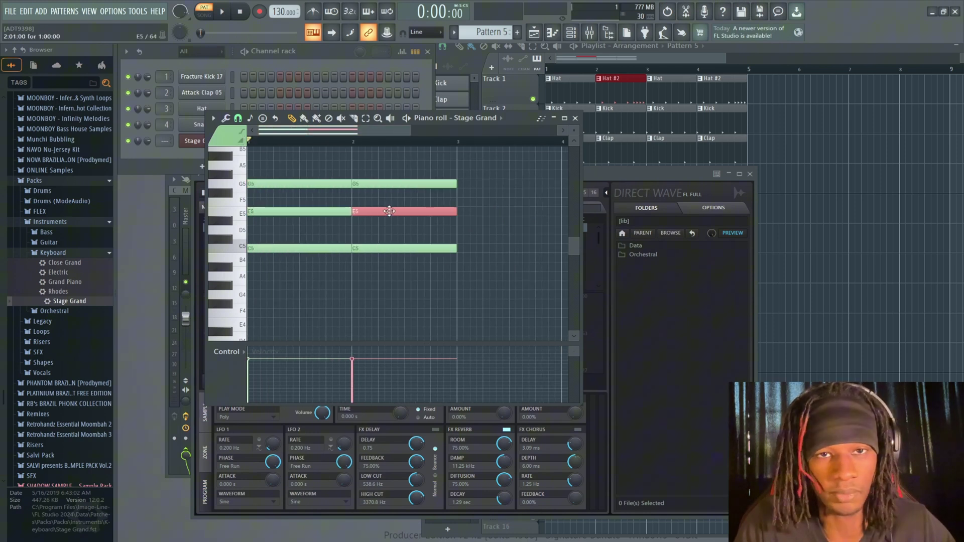
click(263, 173)
click(264, 211)
click(273, 169)
key(space)
key(space)
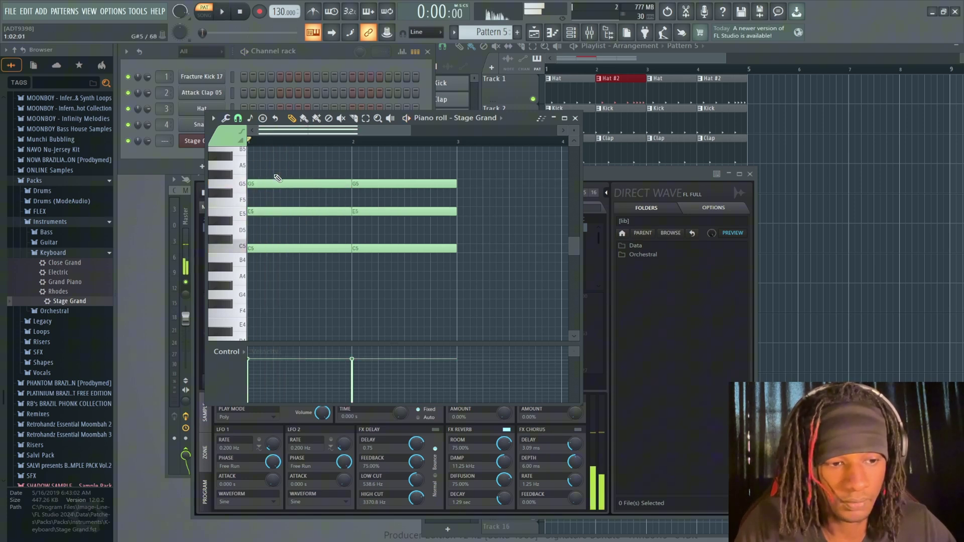
click(240, 247)
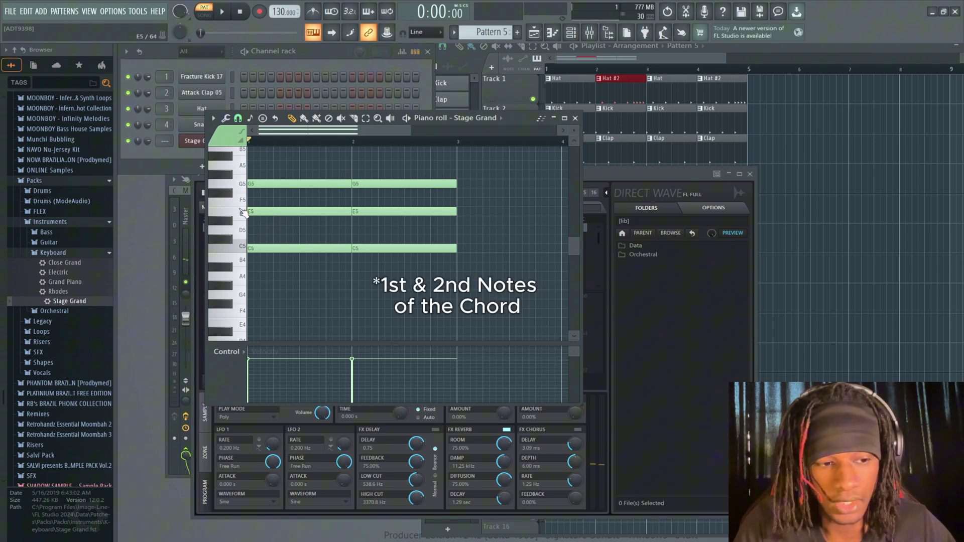
click(240, 203)
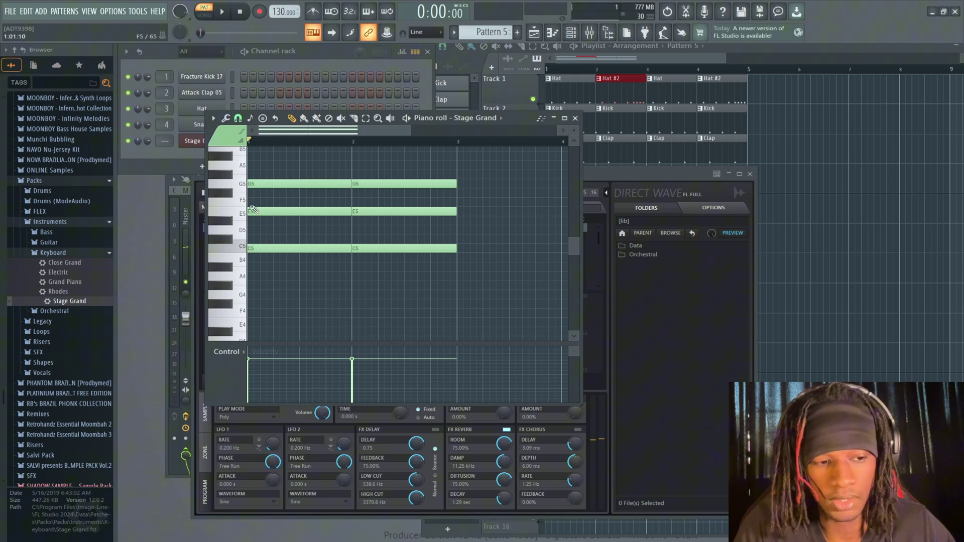
Lower the bar-2 chord's E5 to D#5, making it C minor, and play it back
click(361, 212)
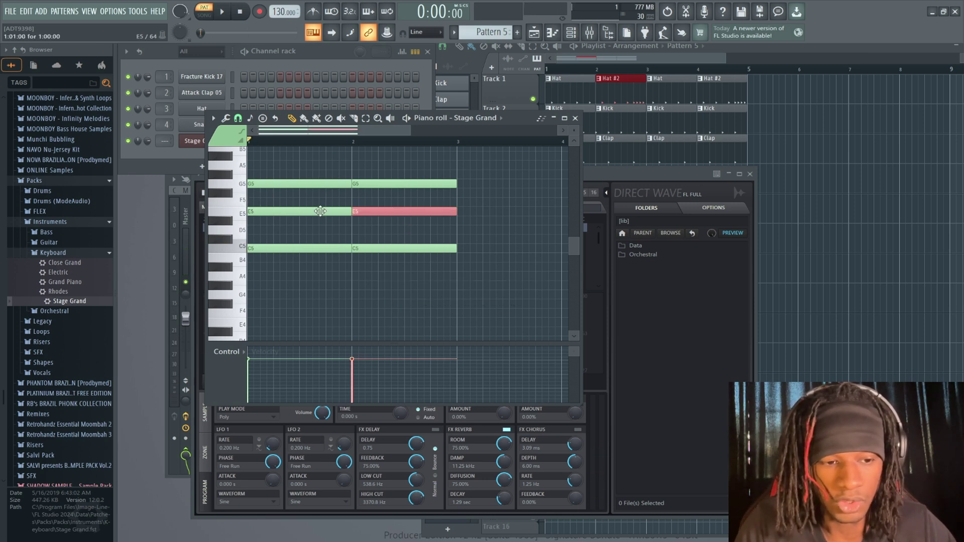
key(Down)
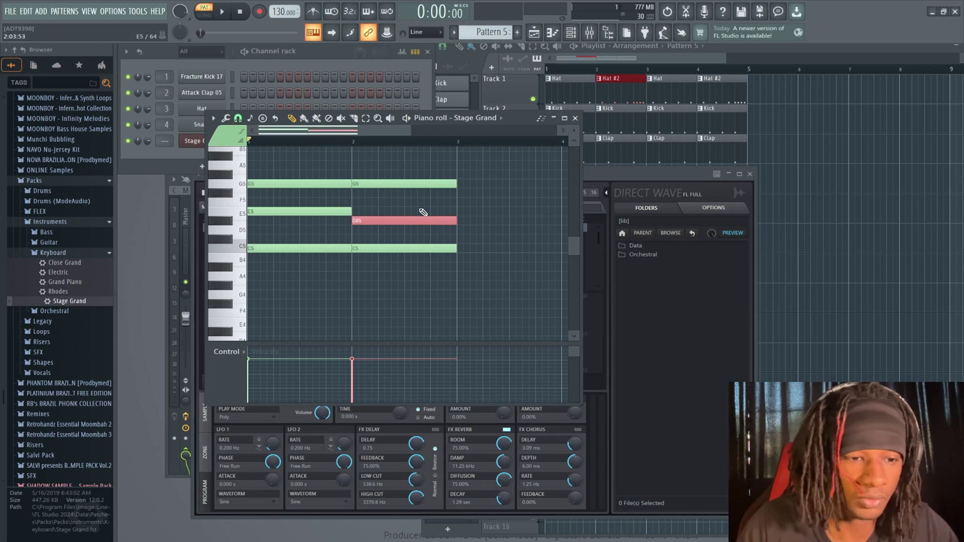
key(space)
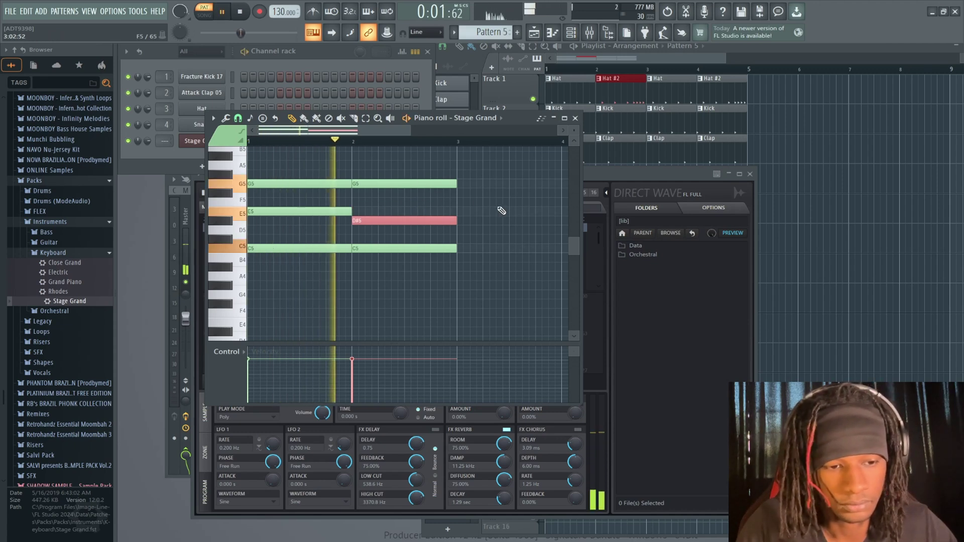
key(space)
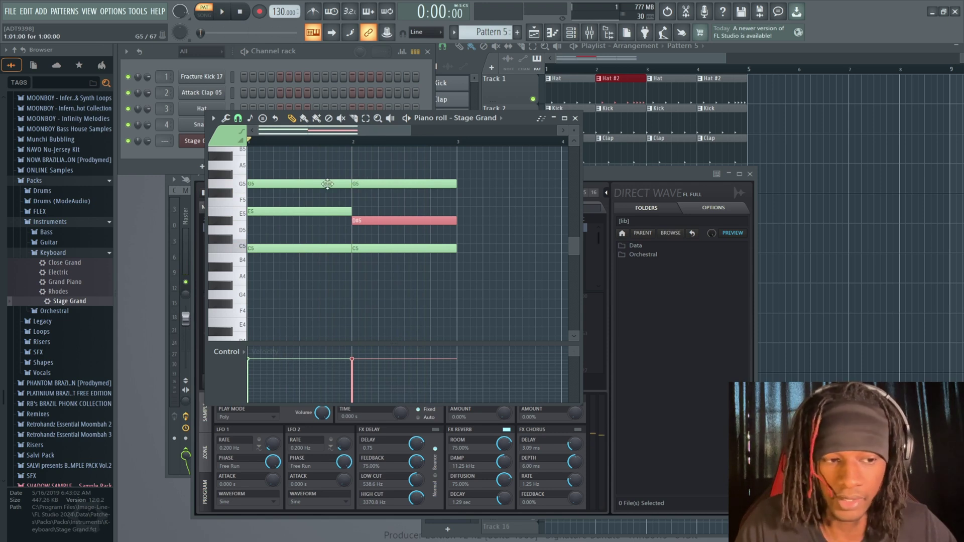
click(231, 251)
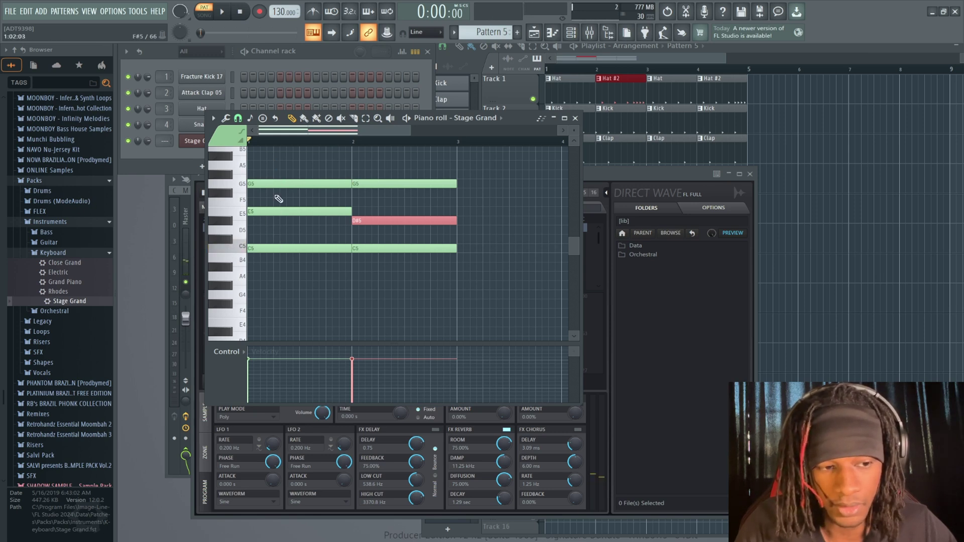
drag(285, 162, 281, 272)
key(Down)
key(Down)
key(Down)
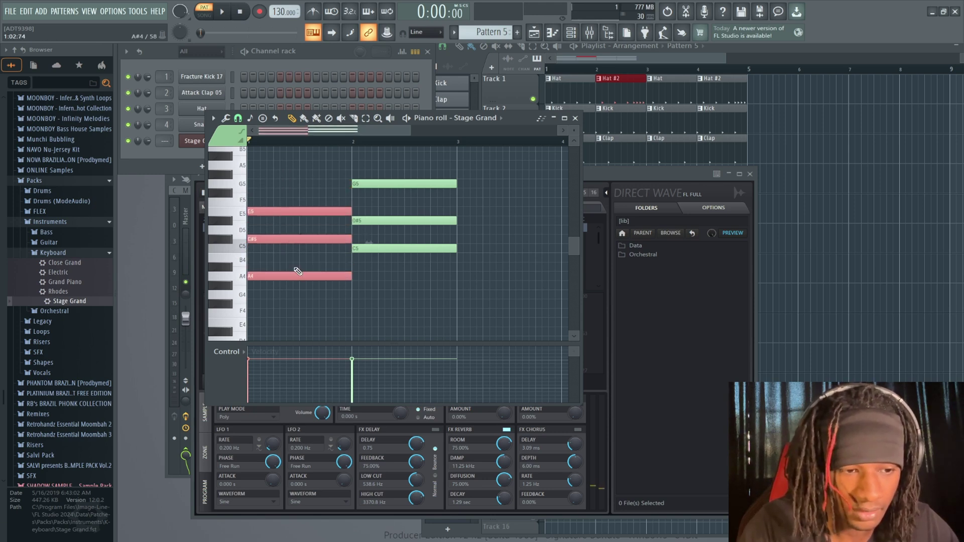
key(space)
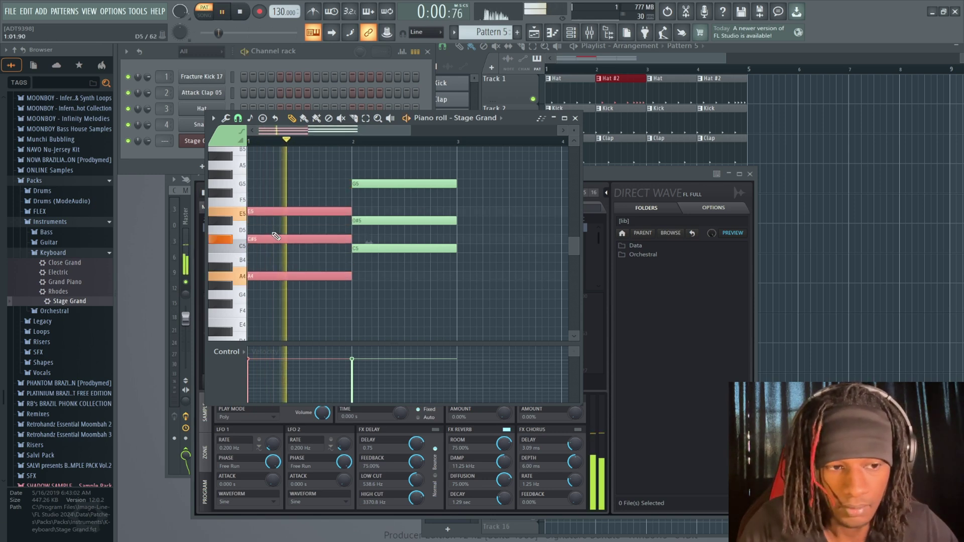
key(space)
key(Up)
key(Up)
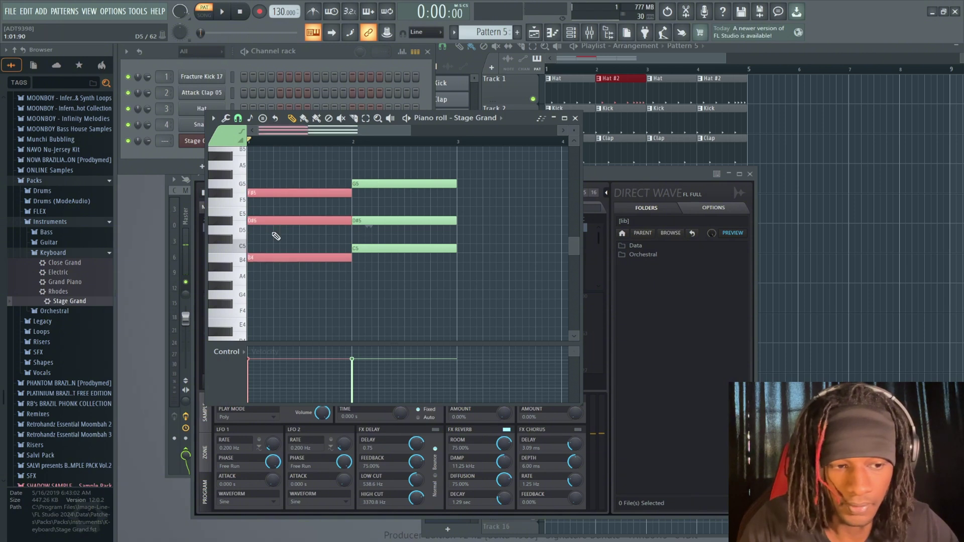
key(space)
key(space)
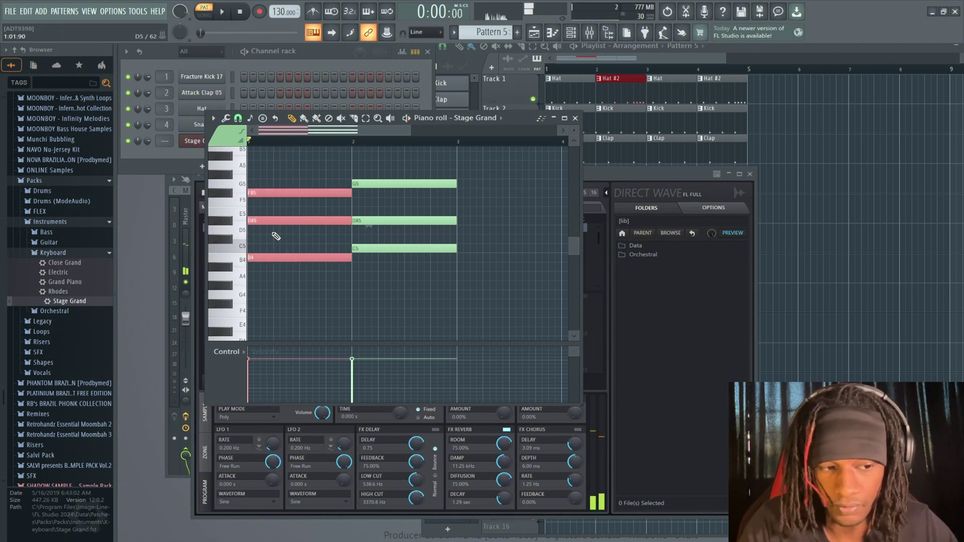
key(Up)
key(space)
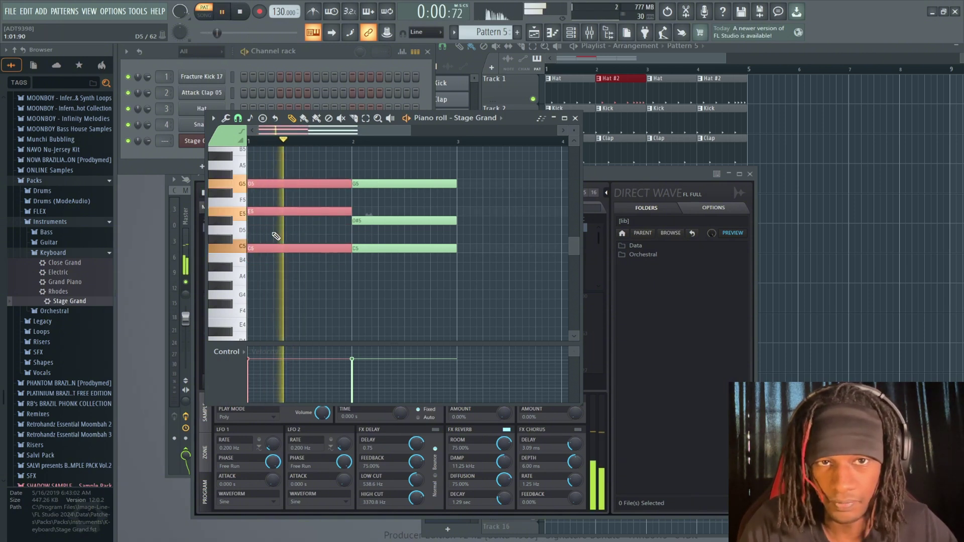
key(space)
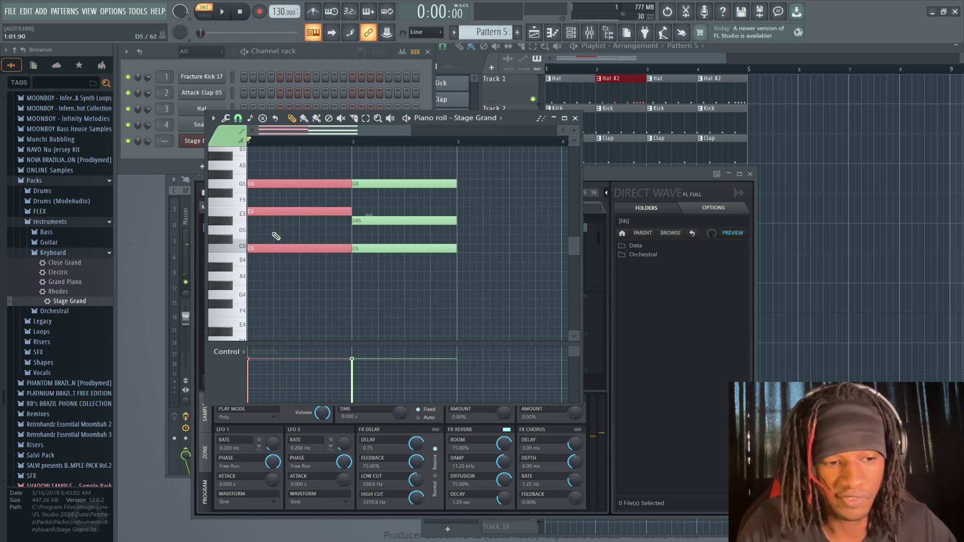
key(Up)
key(ctrl+z)
key(ctrl+z)
key(ctrl+z)
key(ctrl+z)
key(ctrl+z)
key(ctrl+z)
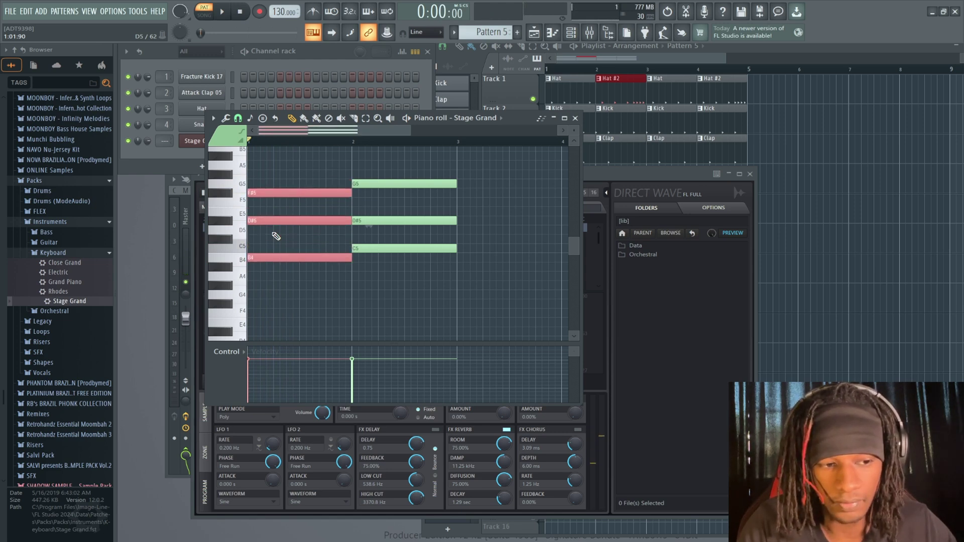
key(ctrl+z)
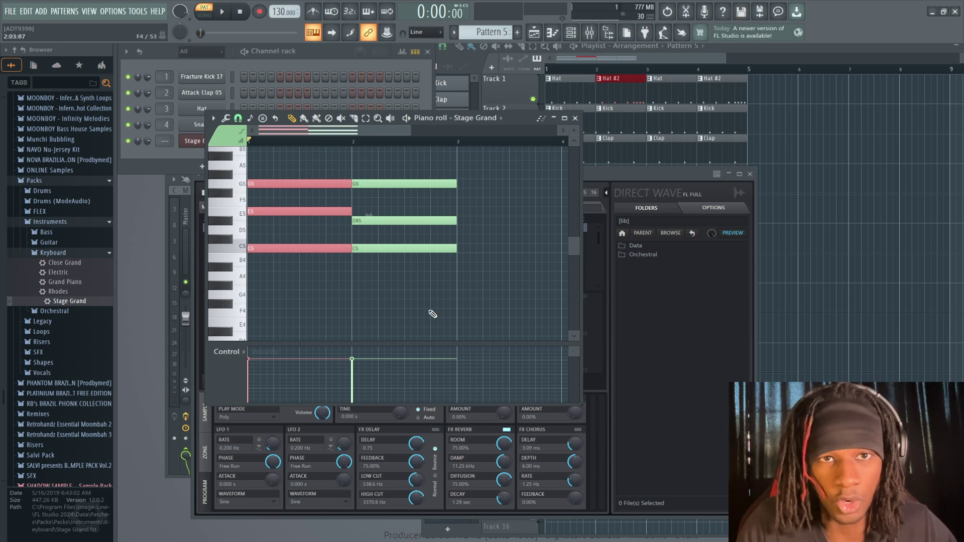
Transpose the second chord down to A4–C5–E5 and play the pattern to check it
drag(429, 304, 396, 173)
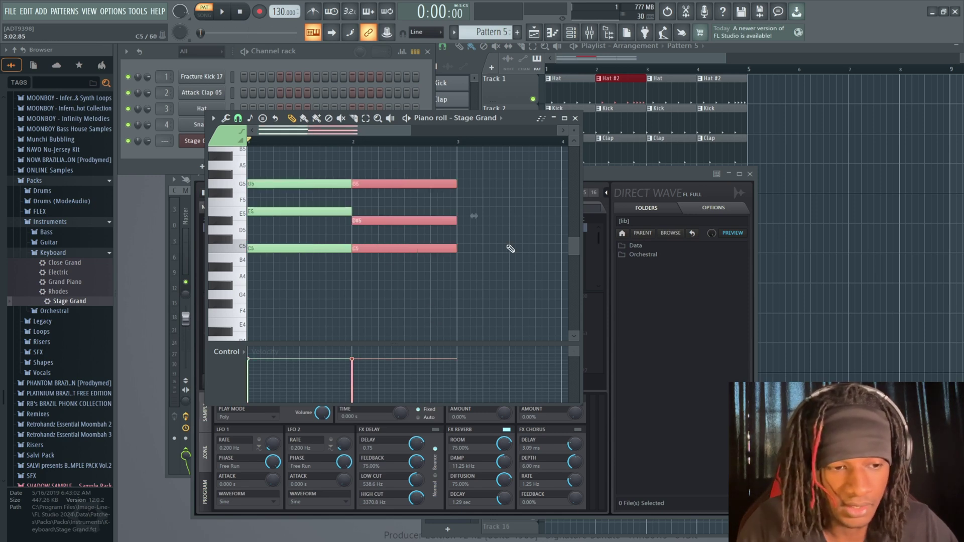
key(Down)
key(Down)
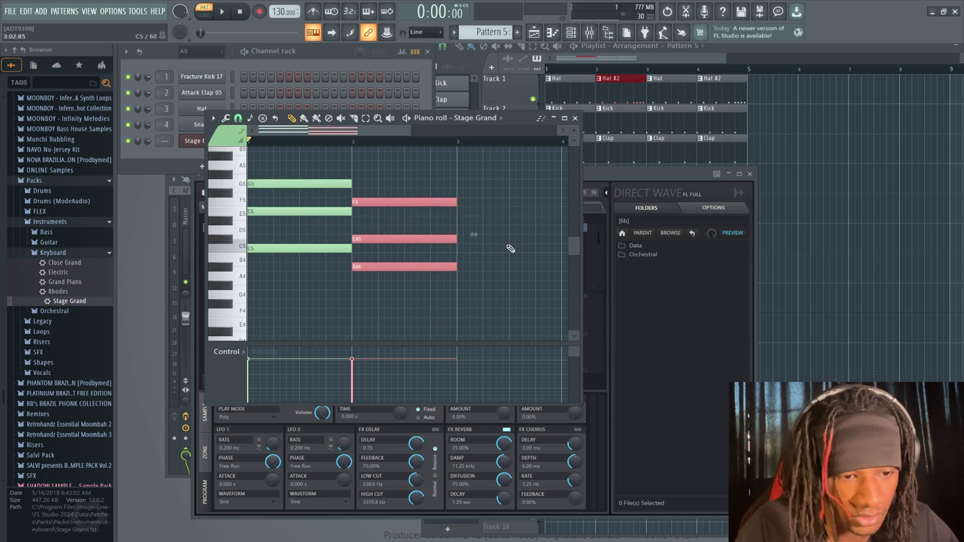
key(Down)
key(space)
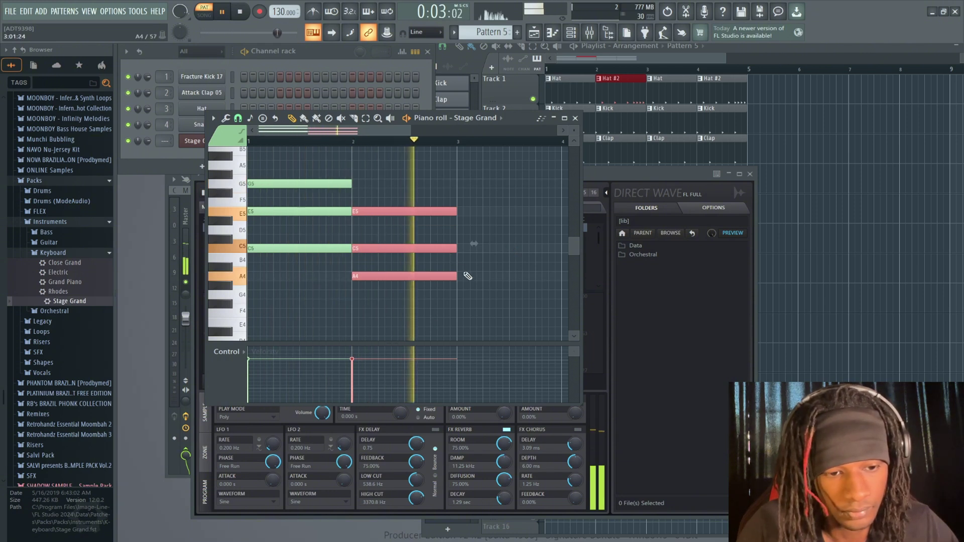
key(space)
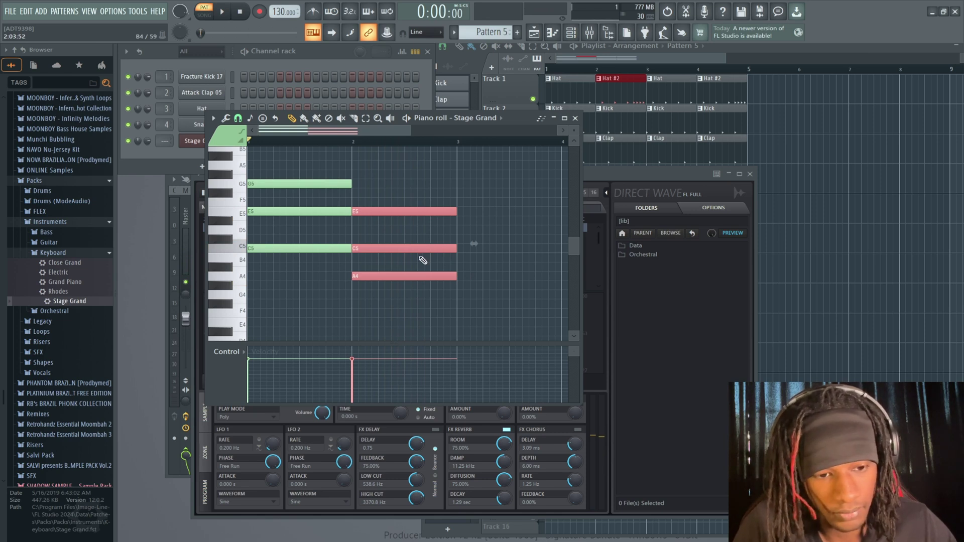
Duplicate it and reshape the copy into a G4–B4–D5 chord, then play and select it
key(ctrl+b)
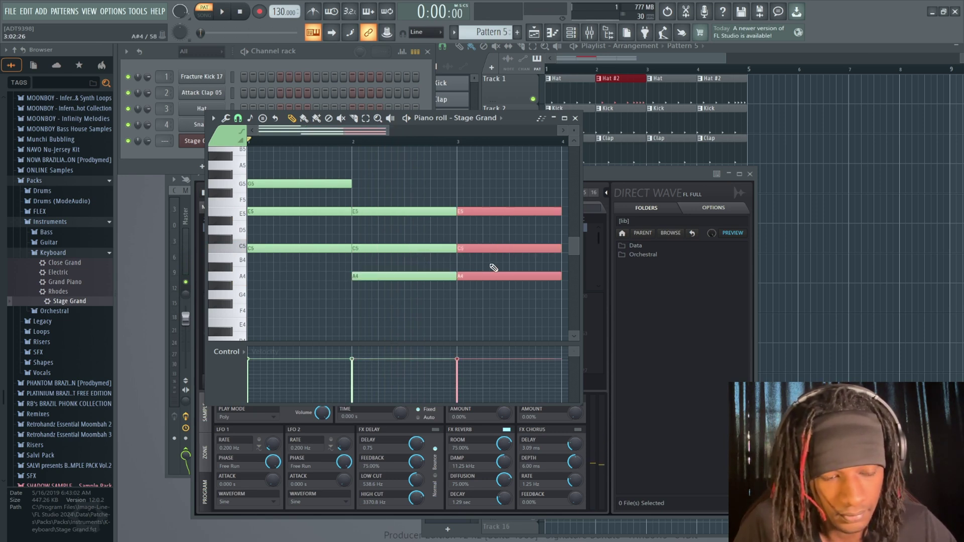
scroll(458, 288, down, 3)
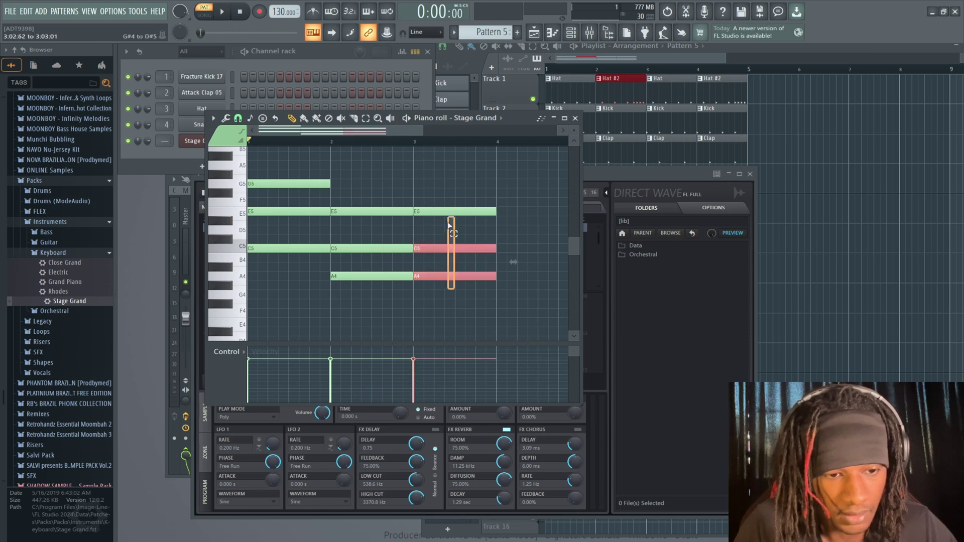
key(Down)
key(Down)
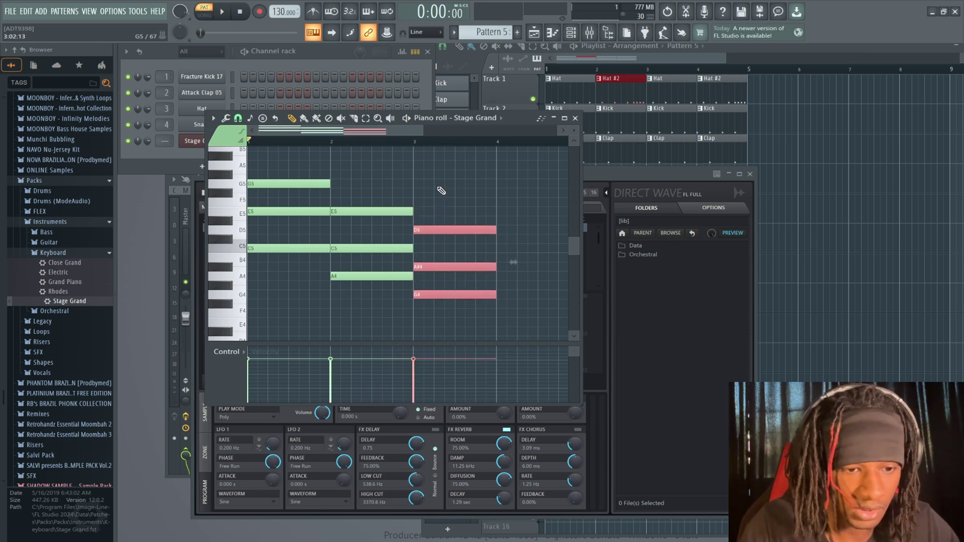
click(436, 266)
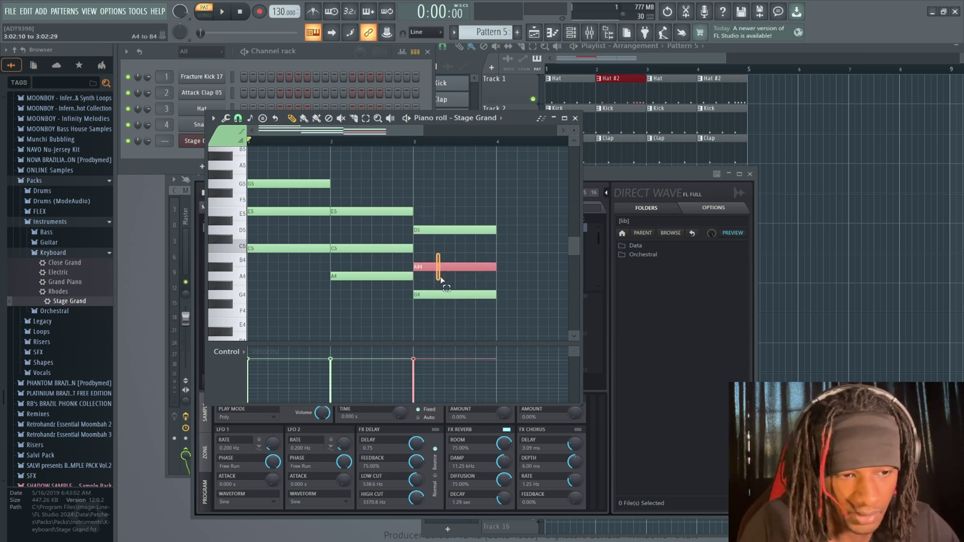
key(Up)
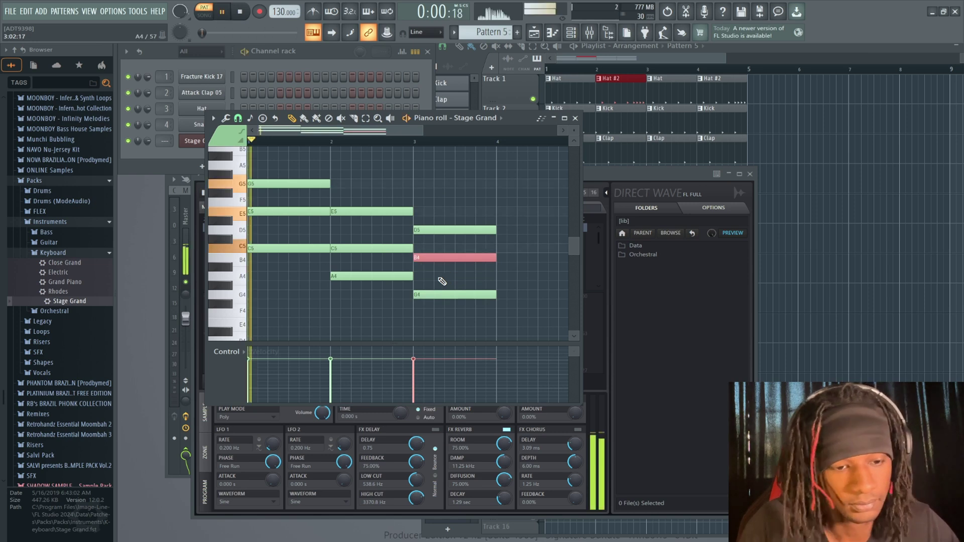
key(space)
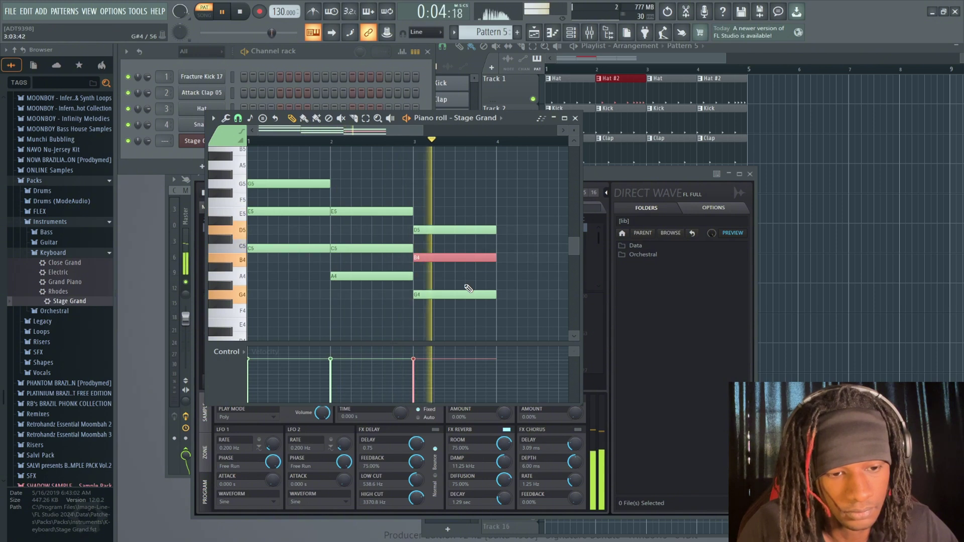
key(space)
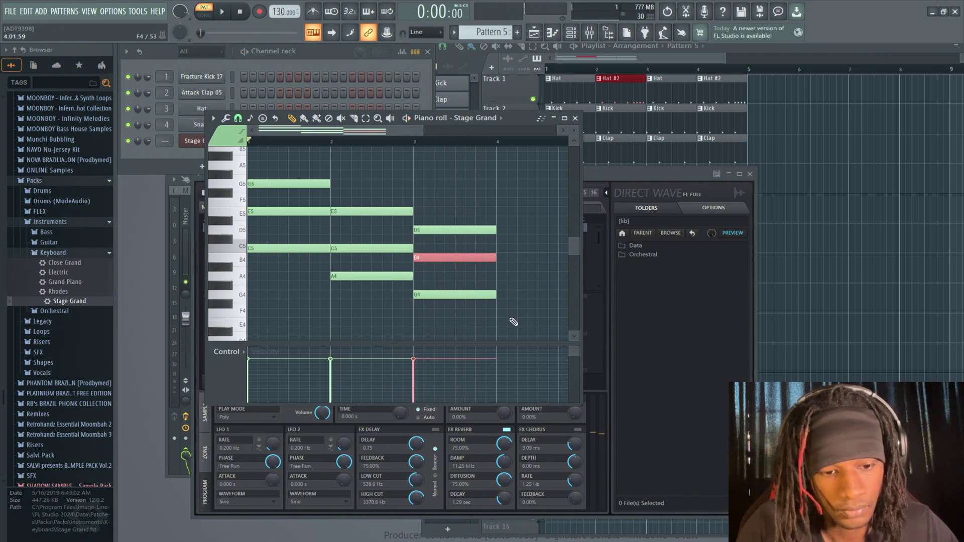
drag(510, 313, 536, 257)
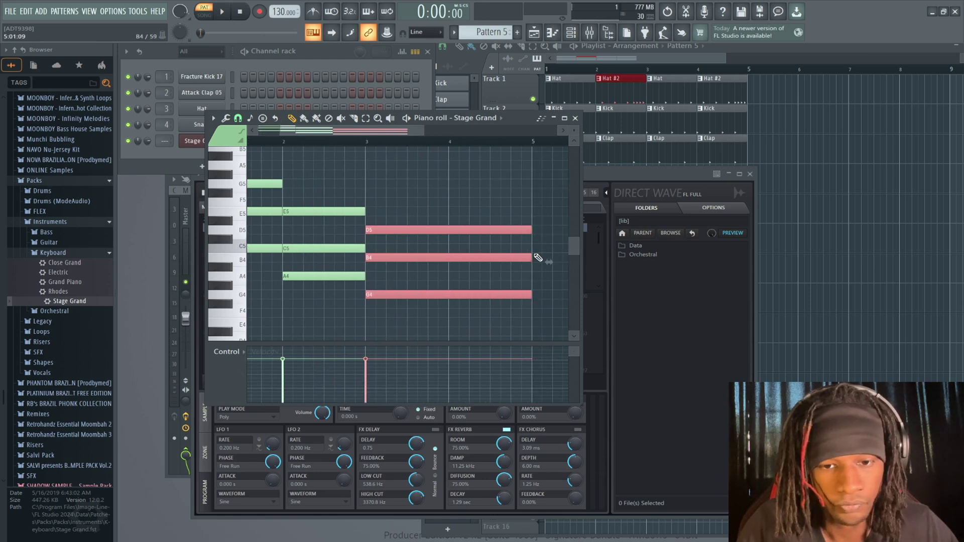
Place Pattern 5 at bar 1 of Track 4 and play the arrangement in Song mode
click(790, 214)
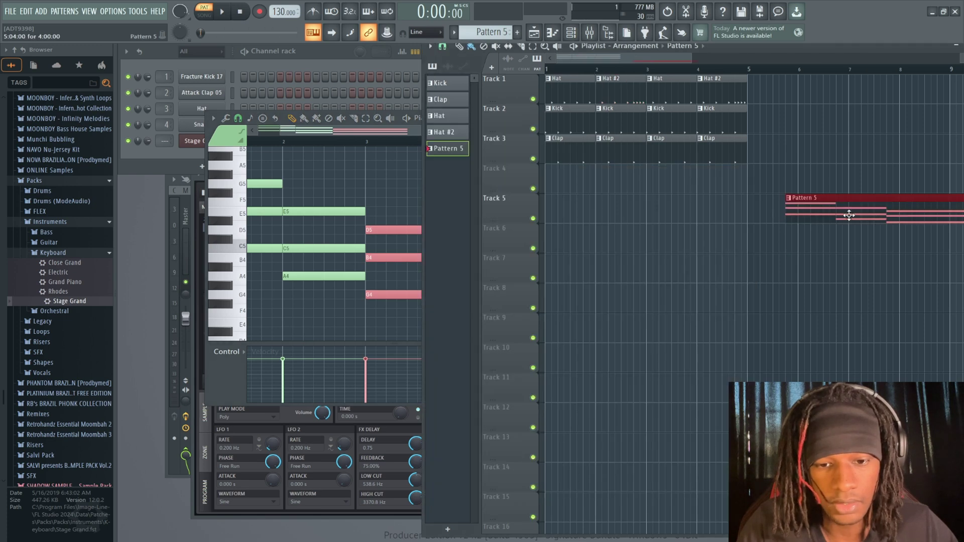
drag(849, 216, 609, 186)
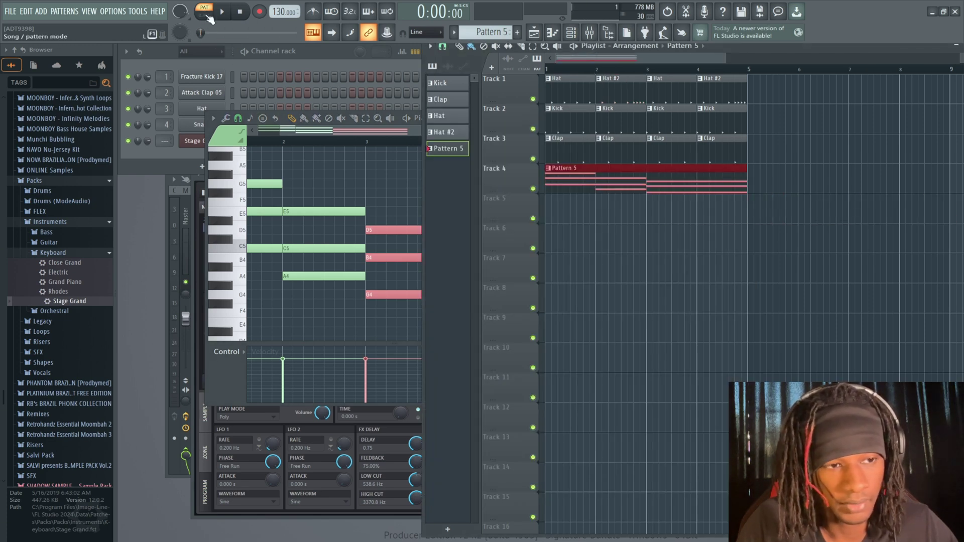
key(l)
key(space)
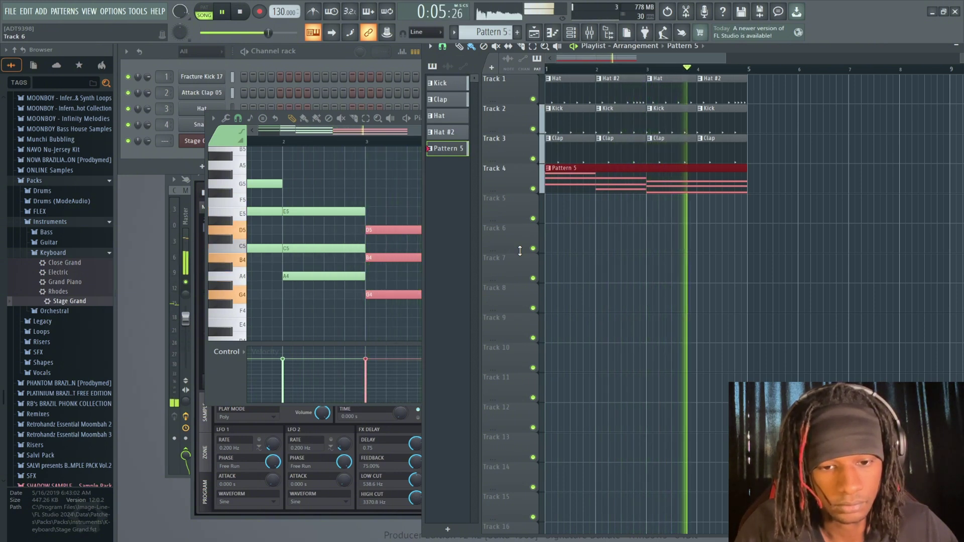
key(space)
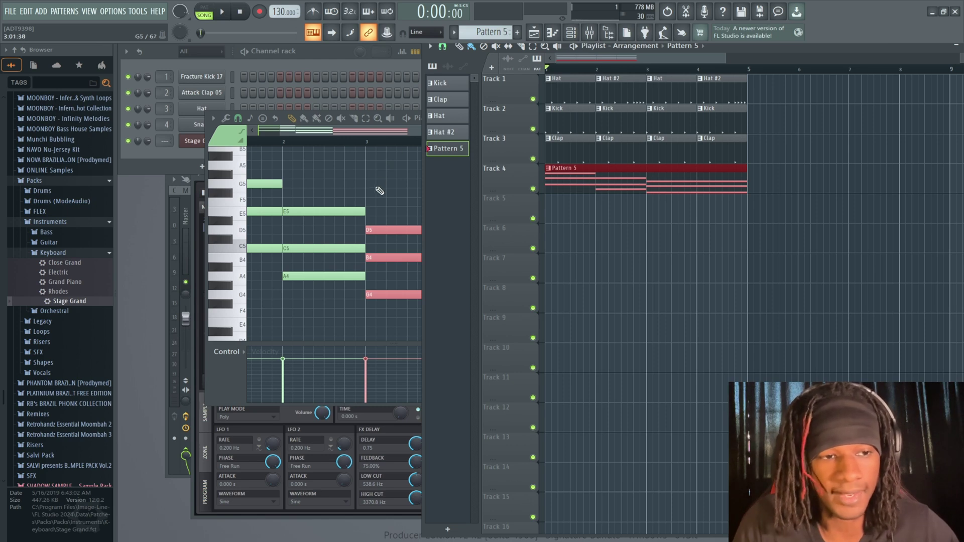
Save the project with Ctrl+S, then play the beat at 100 BPM
key(ctrl+s)
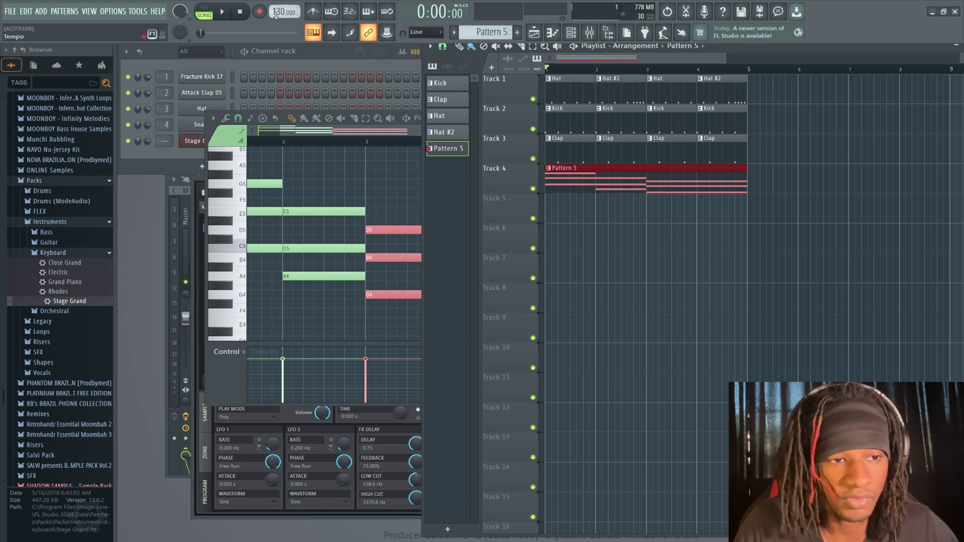
right_click(275, 13)
click(390, 52)
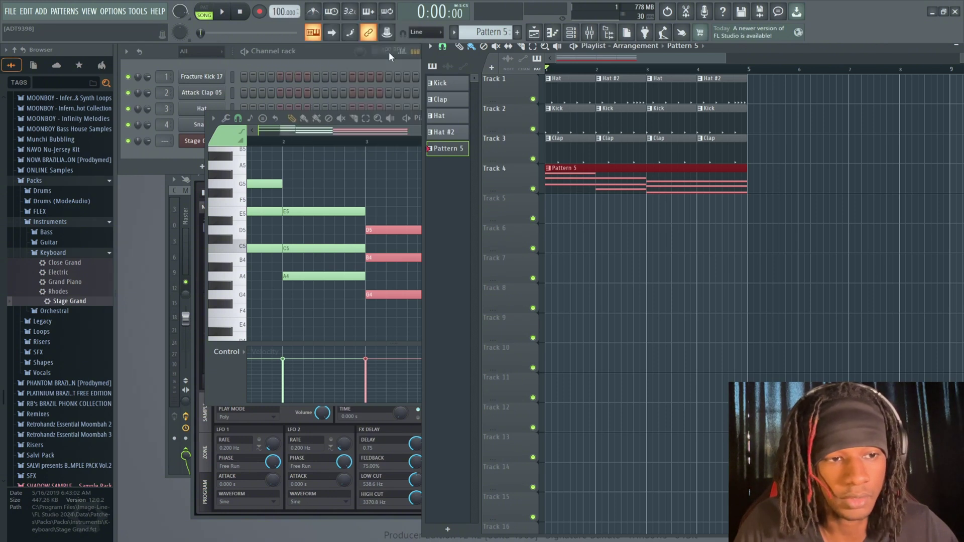
key(space)
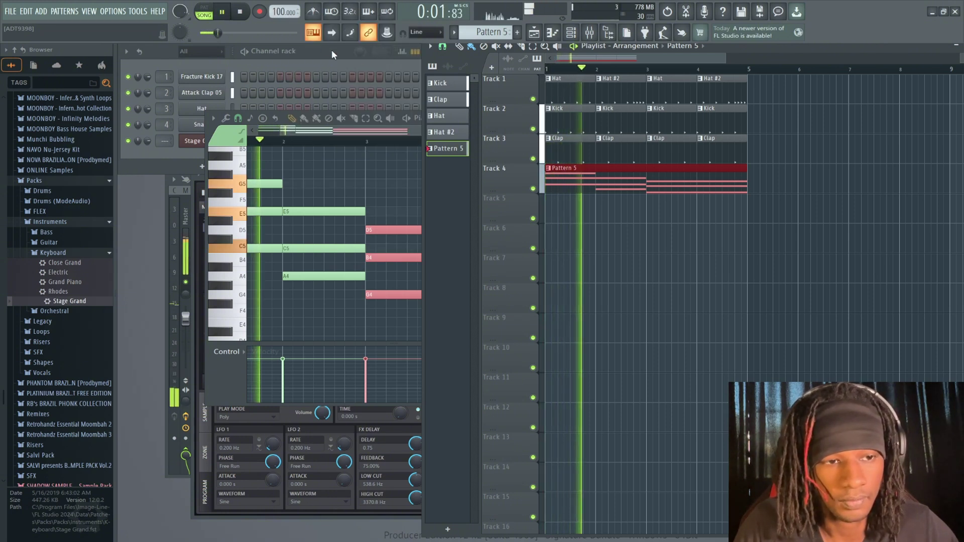
key(space)
Return the tempo to 130 BPM and play the beat again
scroll(276, 14, down, 7)
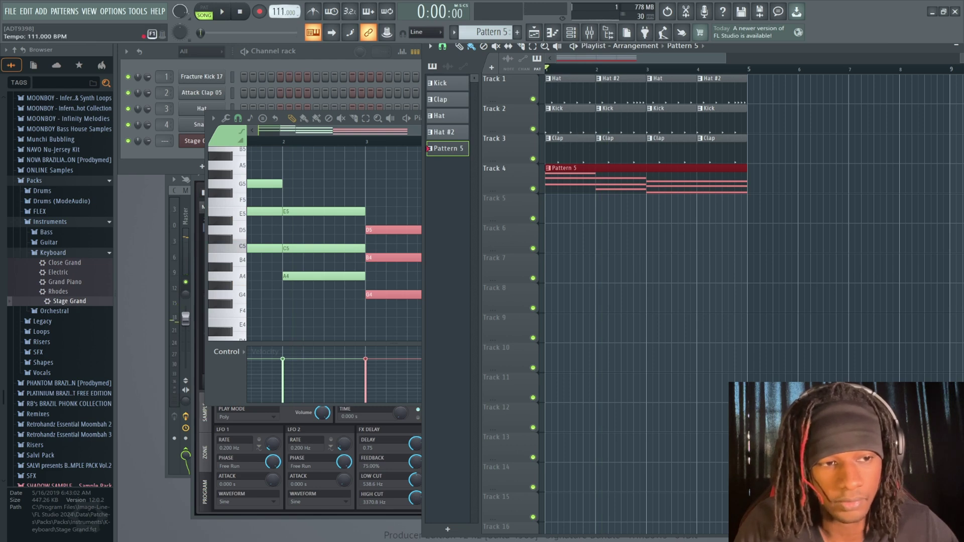
scroll(284, 12, up, 9)
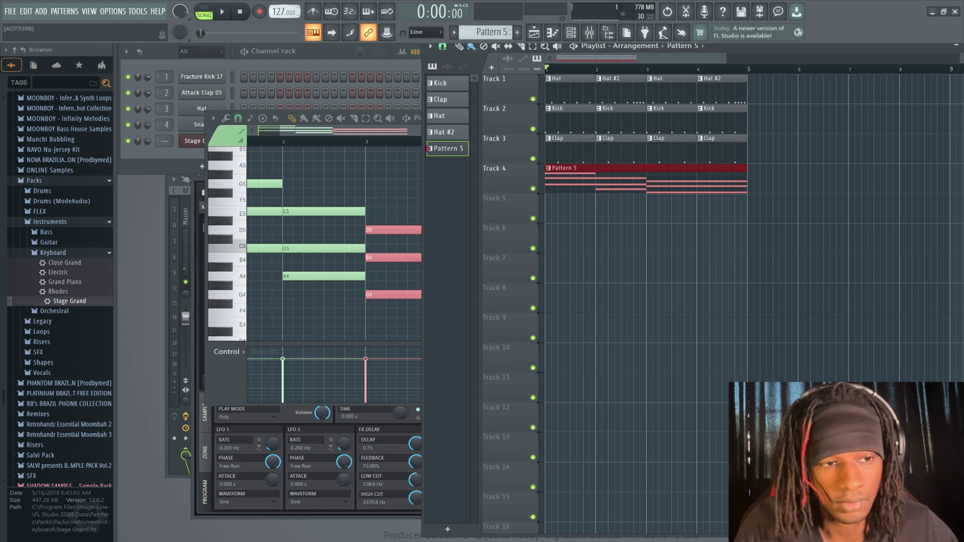
scroll(284, 12, up, 1)
key(space)
key(space)
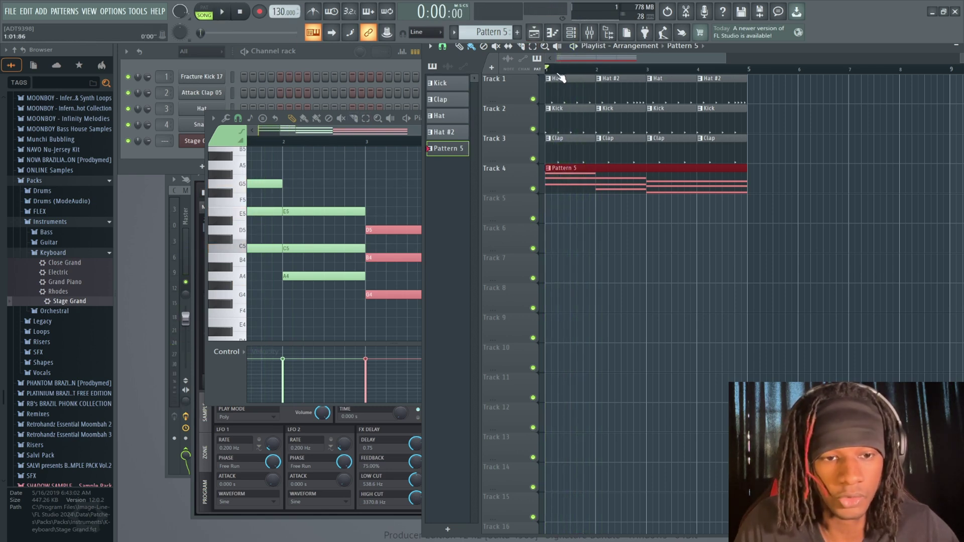
Close the piano roll and open the Mixer and Browser panels from the toolbar
click(534, 34)
click(534, 34)
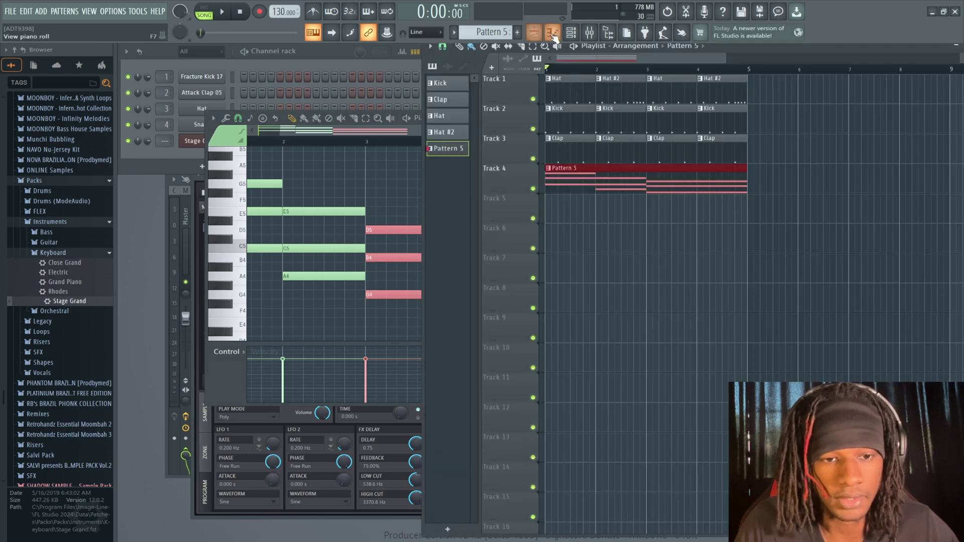
click(554, 34)
click(554, 34)
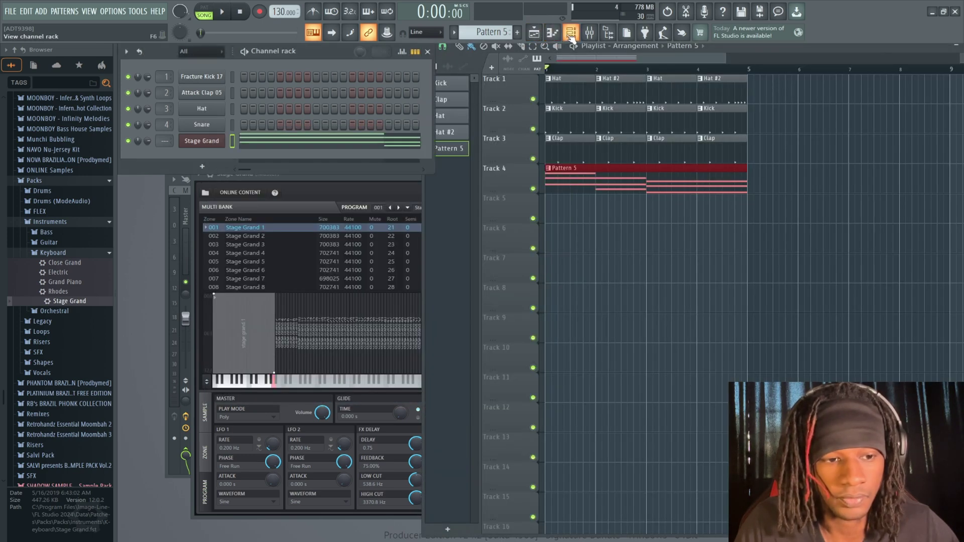
click(571, 33)
click(571, 35)
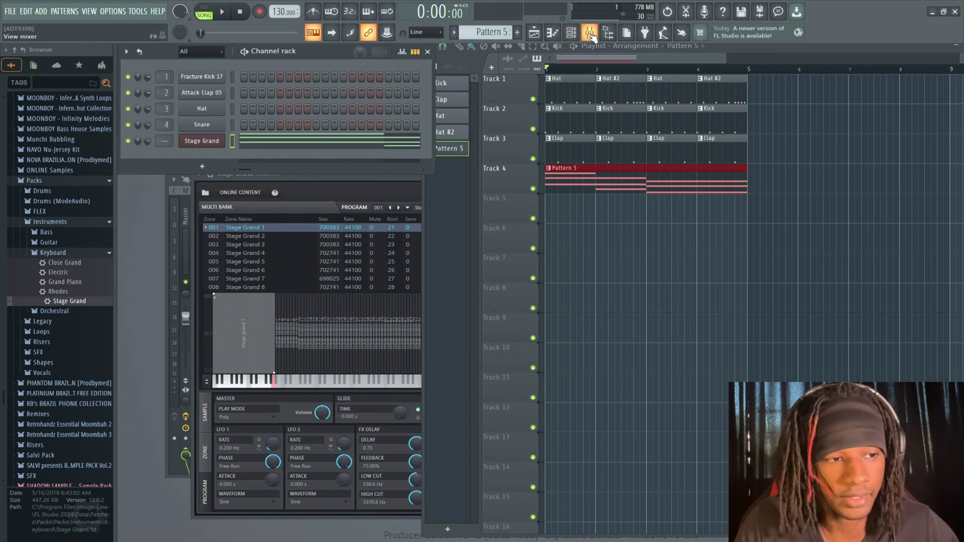
click(590, 33)
click(609, 34)
click(609, 34)
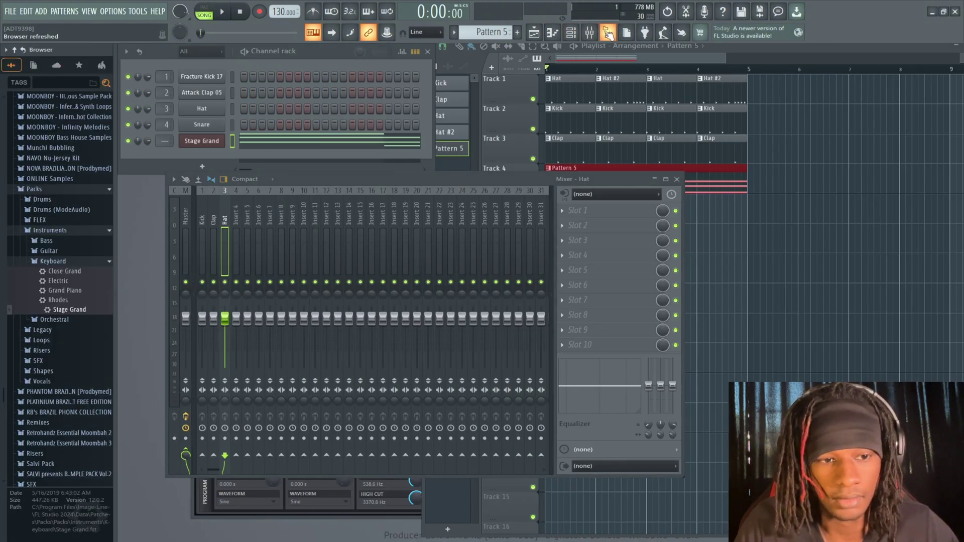
Reopen the Channel rack, bring the Playlist forward, and dismiss the FILE menu
click(428, 51)
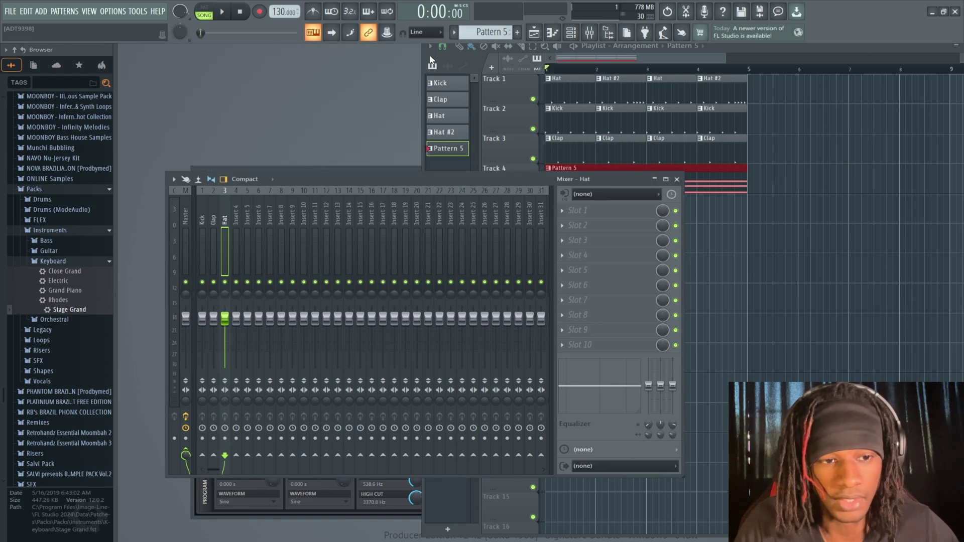
click(572, 39)
click(572, 39)
click(571, 39)
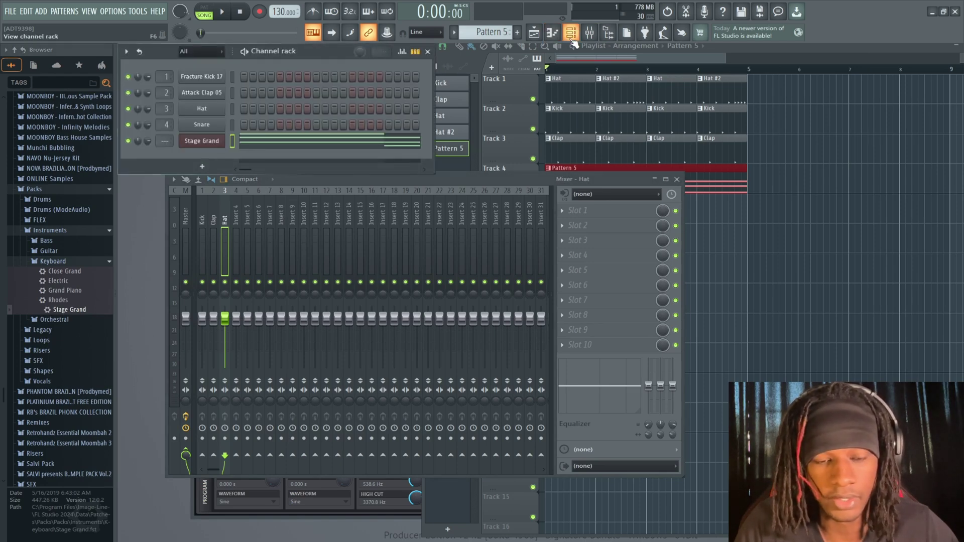
click(595, 70)
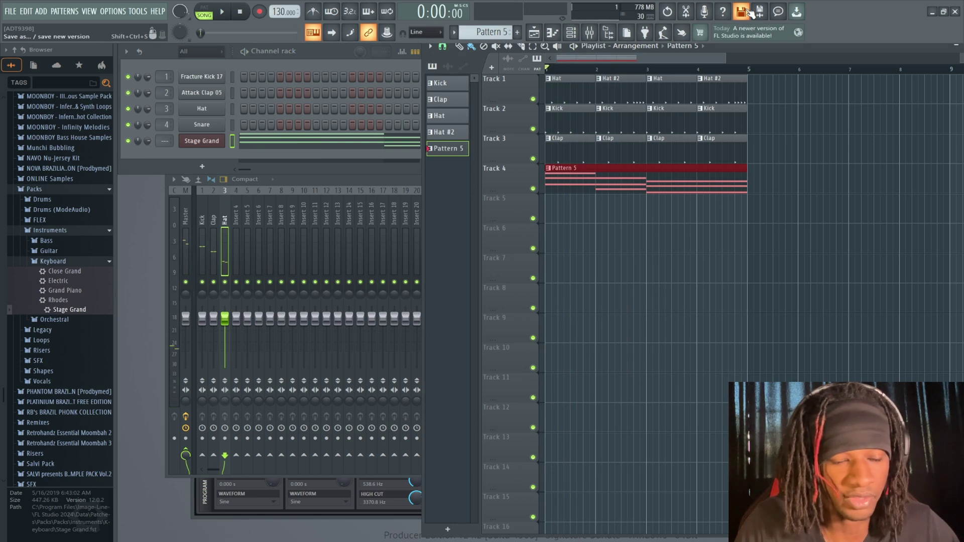
click(11, 11)
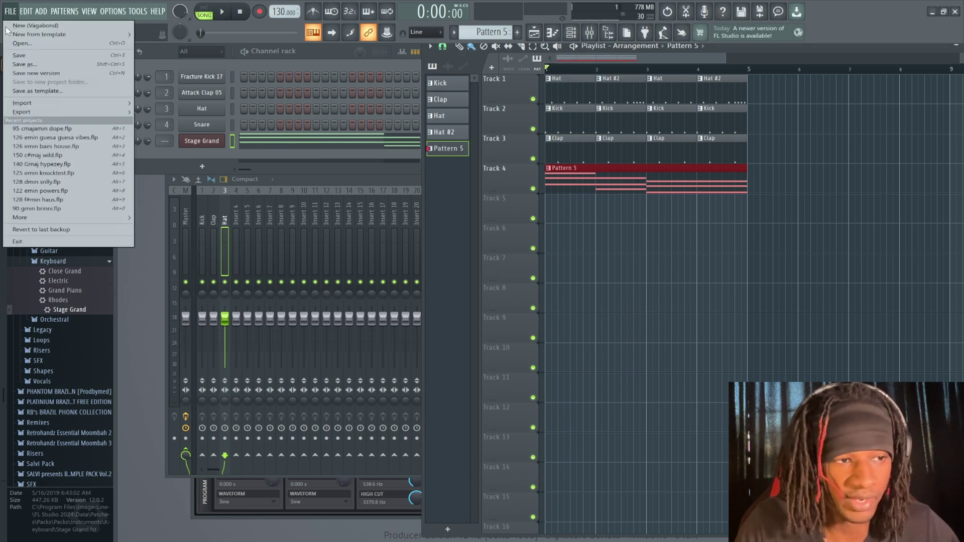
key(Escape)
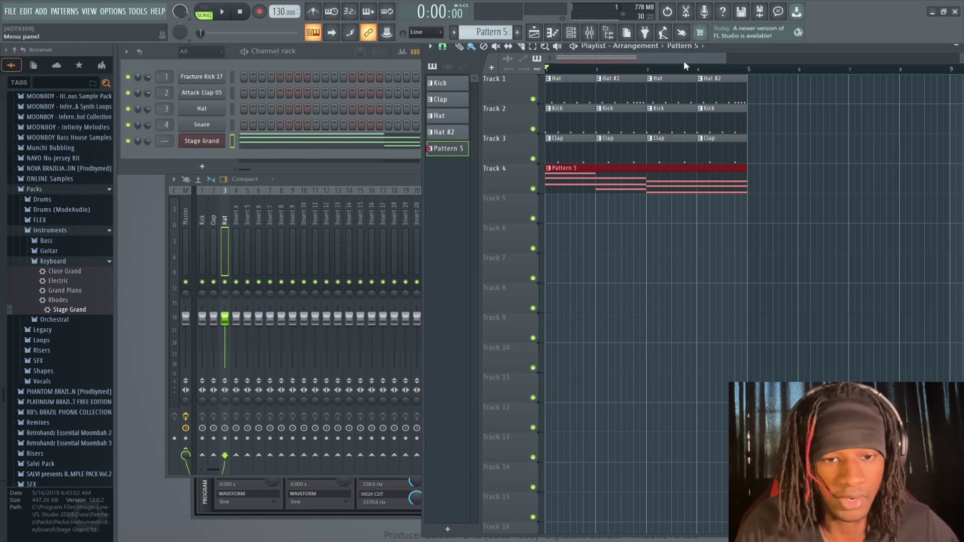
Add a FLEX channel and audition the Blue Cordian, Capacitation, Chariot Horn, Computer Tape and Creeper Drone presets
click(42, 12)
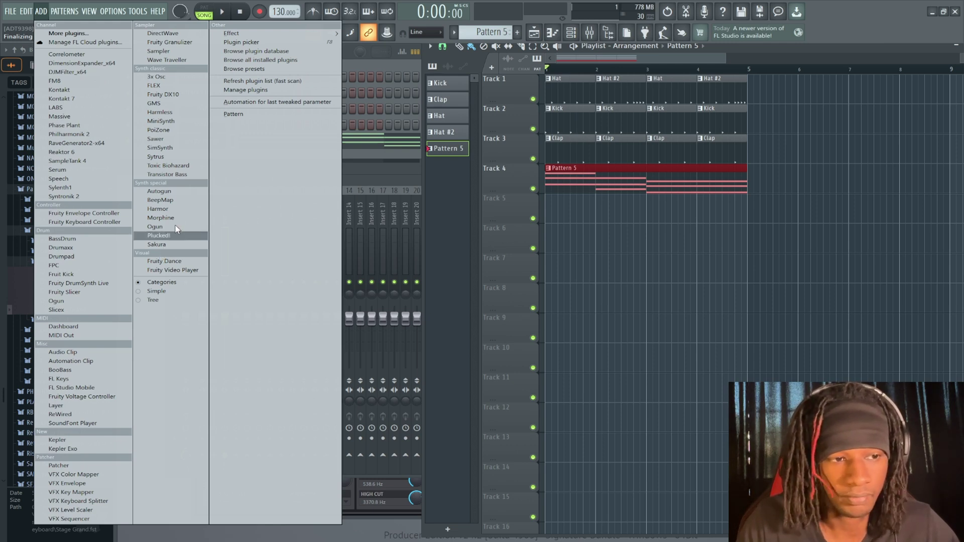
click(156, 86)
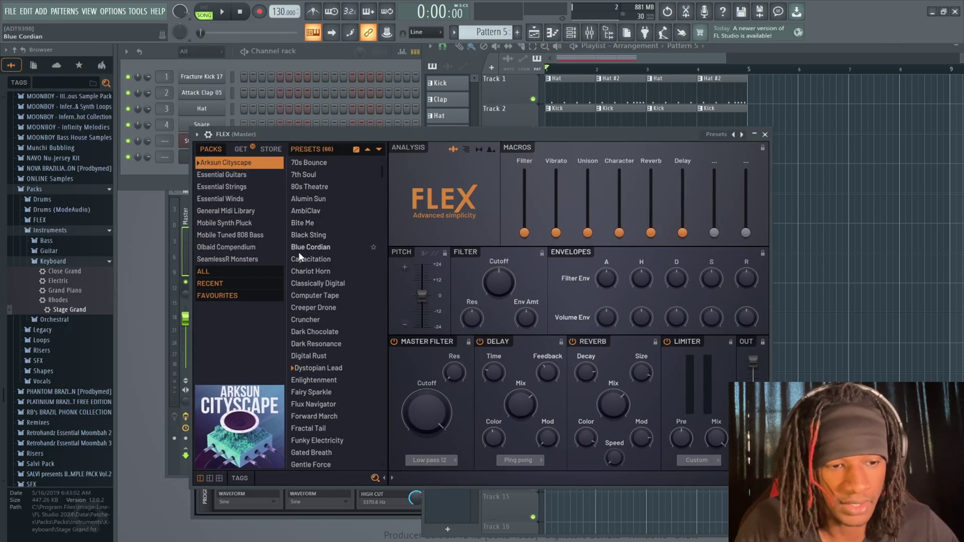
click(299, 249)
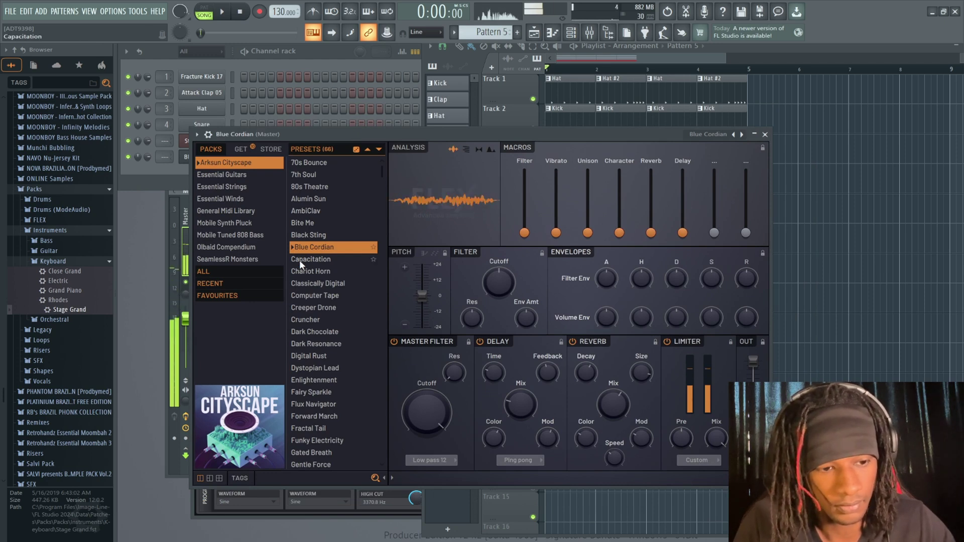
click(303, 260)
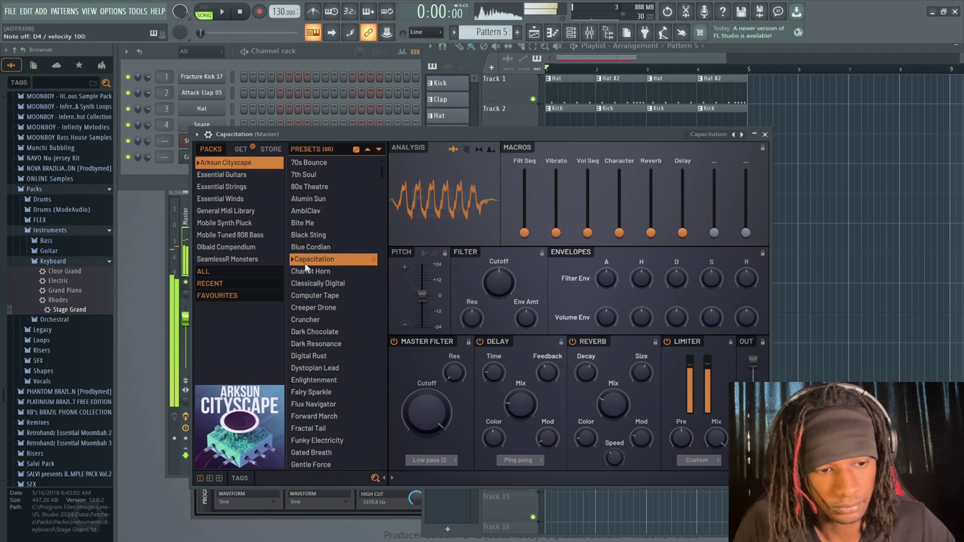
click(306, 272)
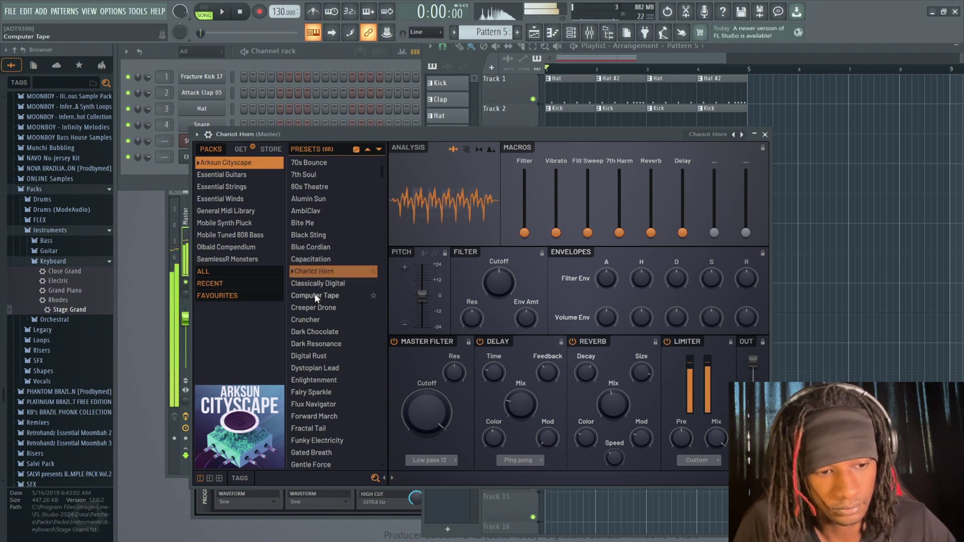
click(315, 294)
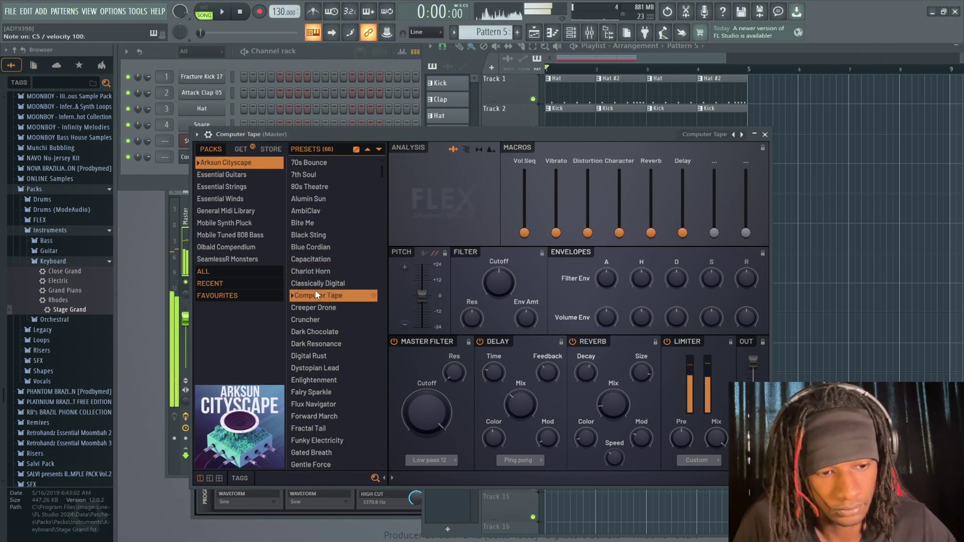
click(317, 306)
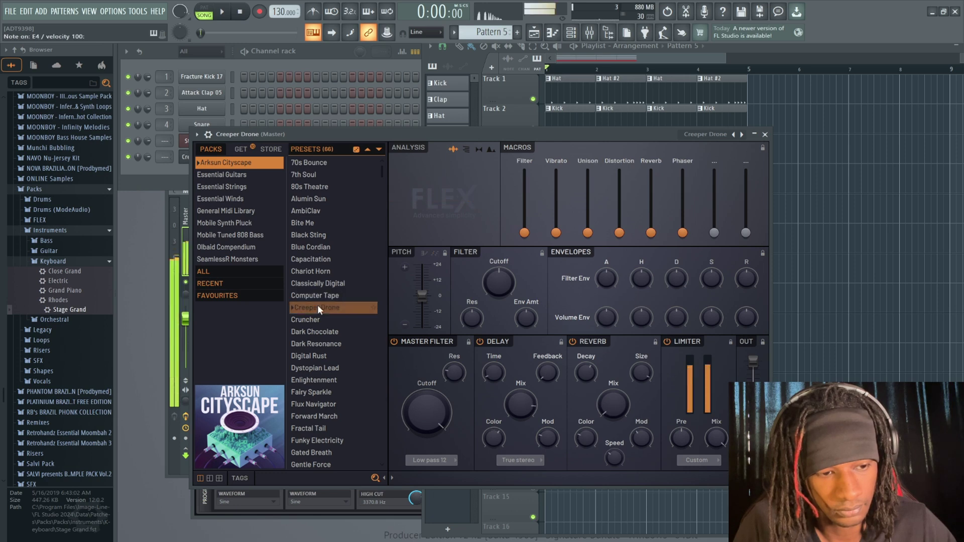
Load the Dark Chocolate preset on FLEX and play a test note
click(323, 334)
scroll(321, 357, down, 5)
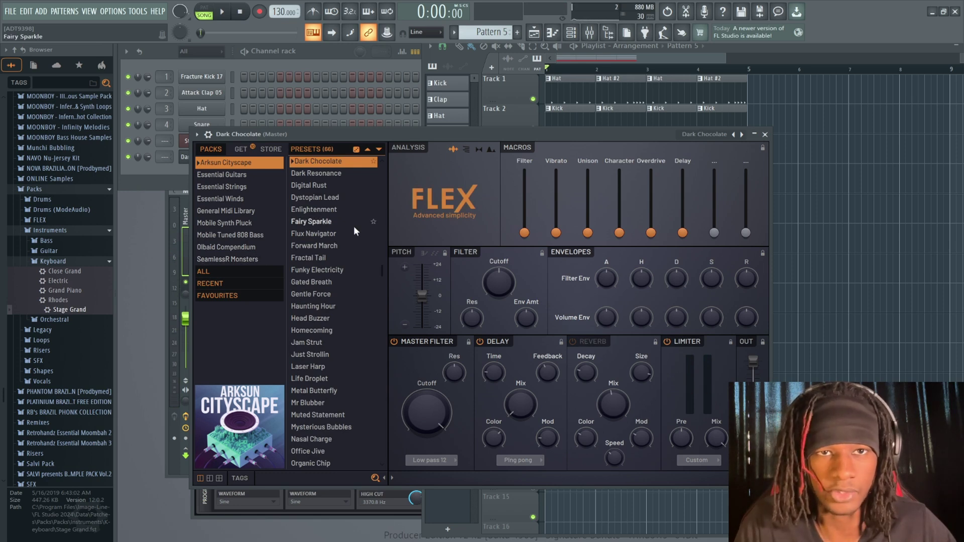
key(c)
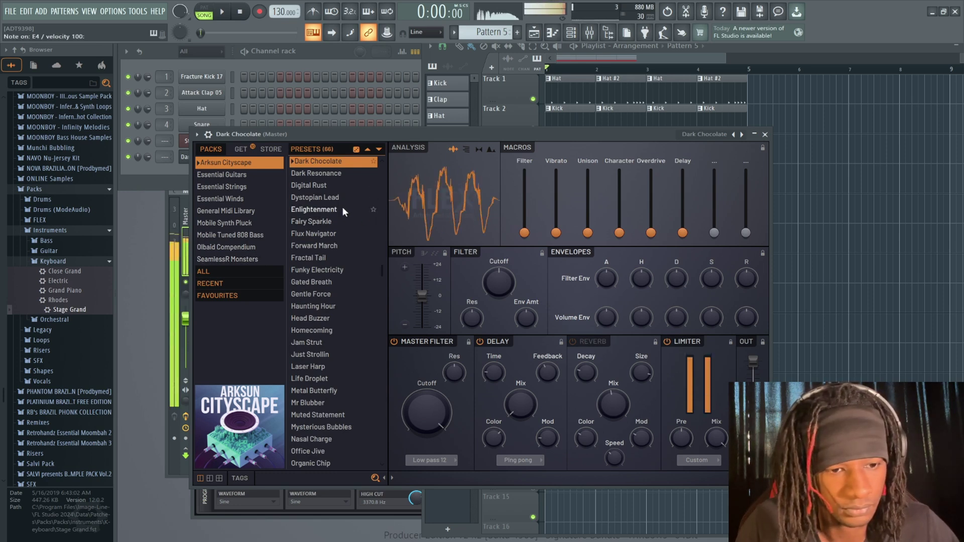
scroll(384, 232, up, 1)
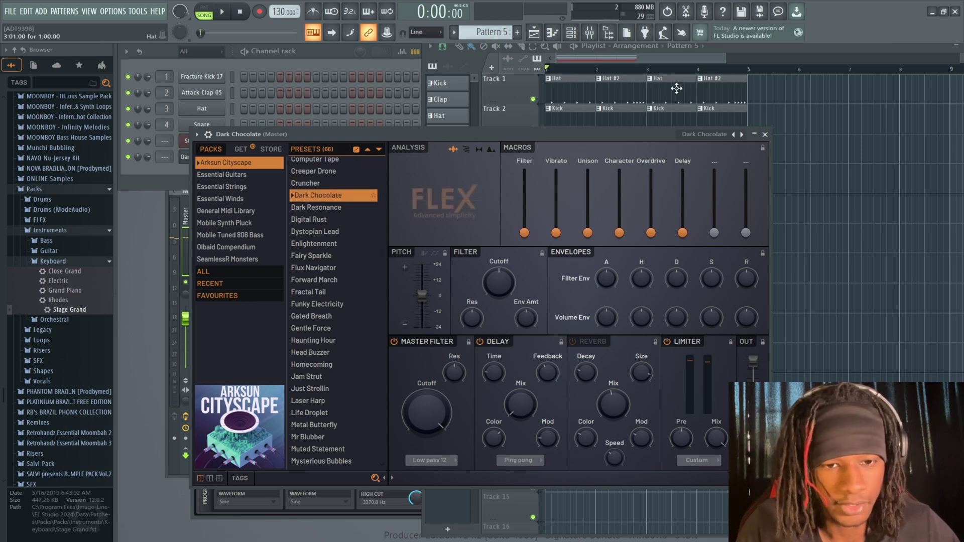
click(208, 163)
Open the Dark Chocolate piano roll with Stage Grand ghost notes showing, positioned further right
right_click(193, 162)
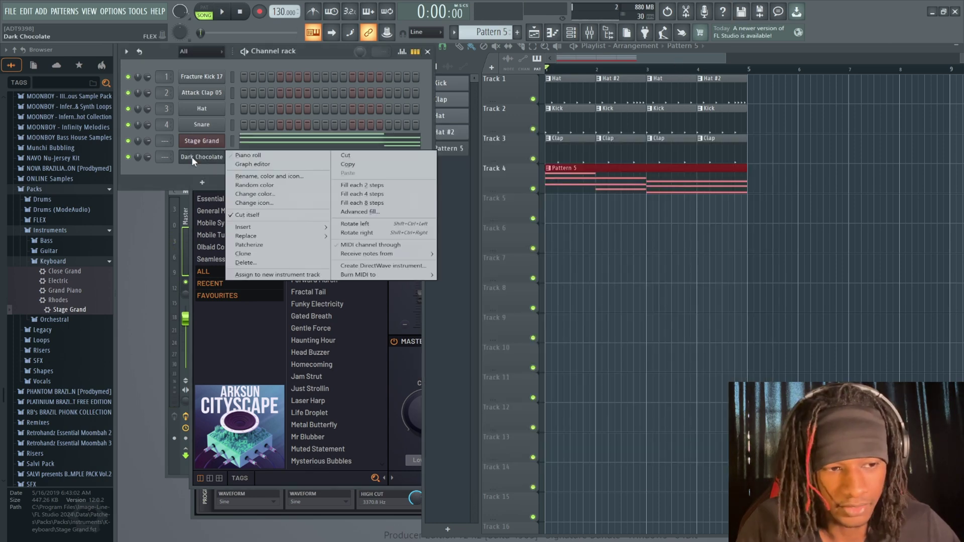
click(241, 158)
mouse_move(544, 124)
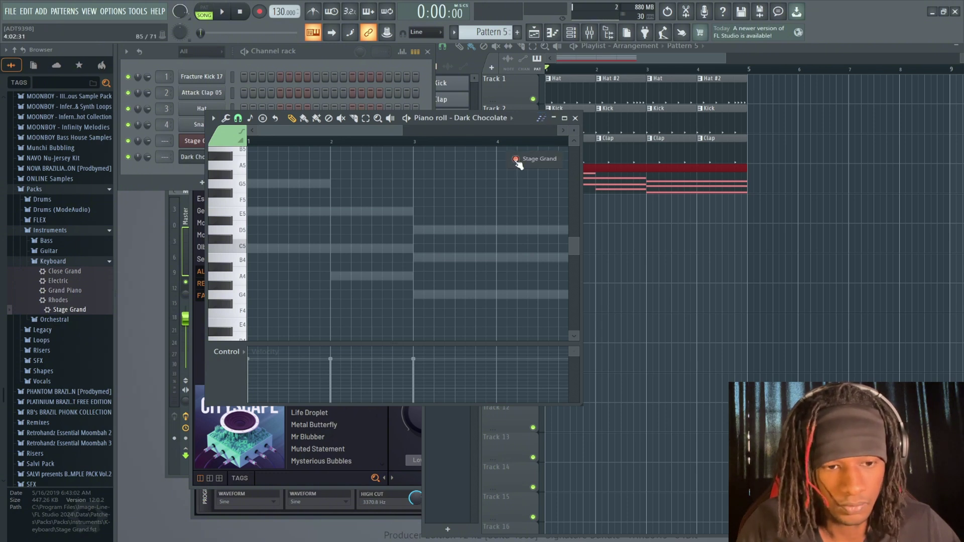
click(516, 159)
click(517, 159)
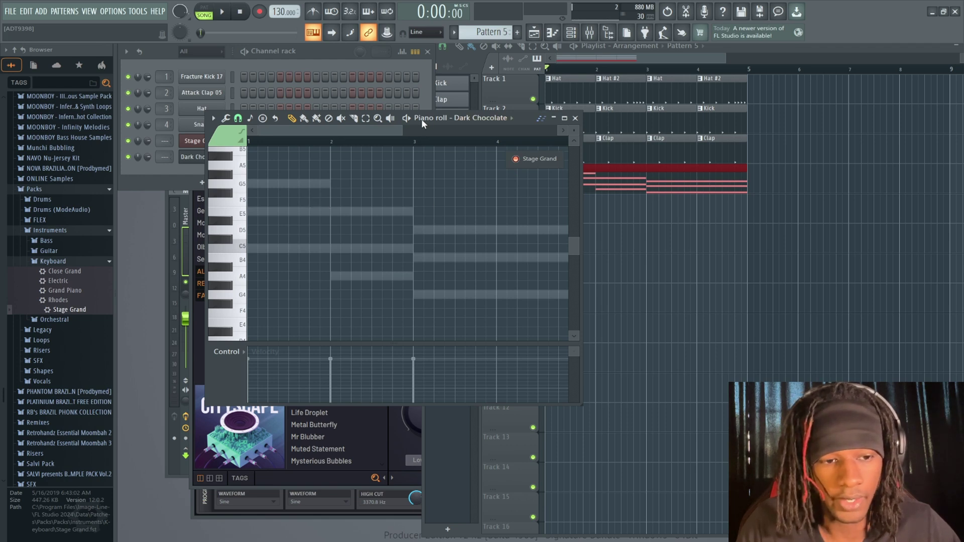
drag(421, 119, 557, 114)
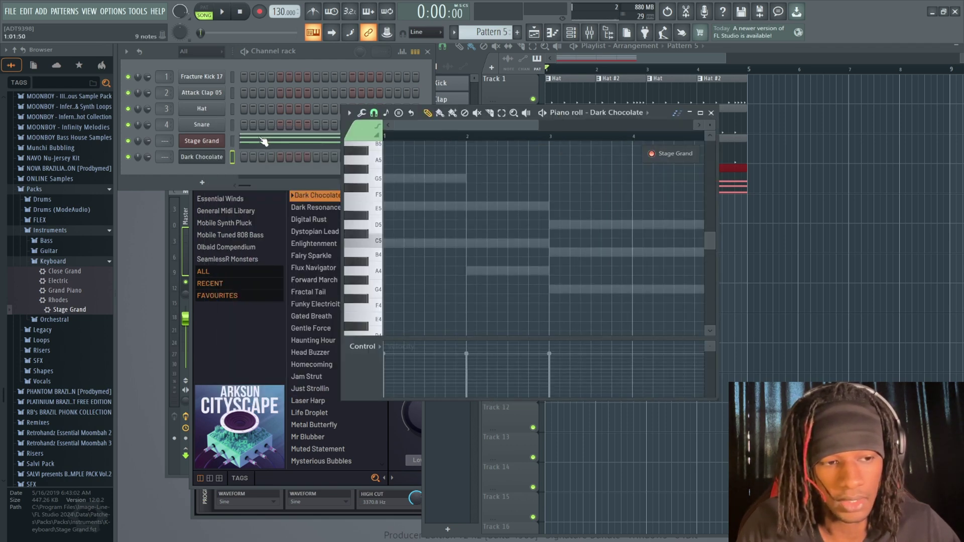
Draw two short C5 stabs at the start of bar 1
scroll(388, 224, down, 2)
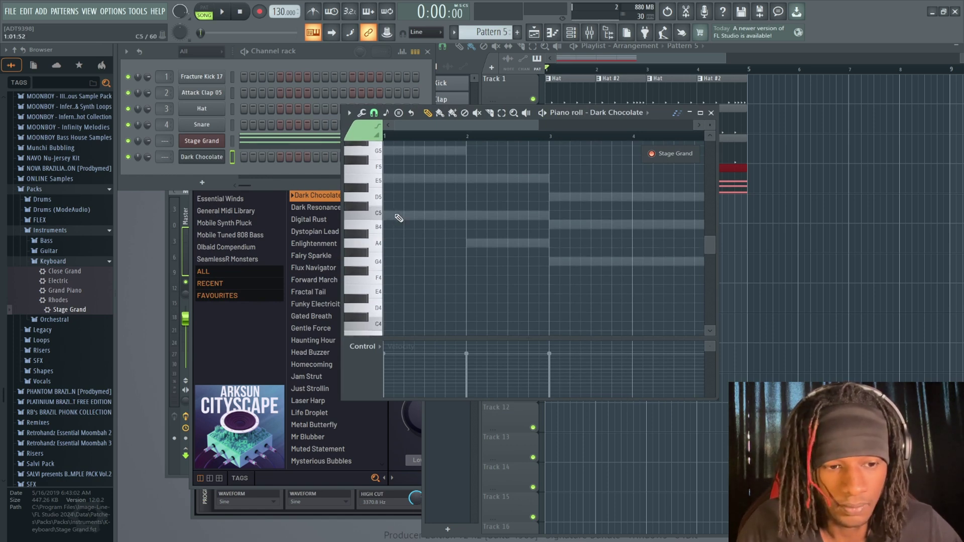
click(398, 218)
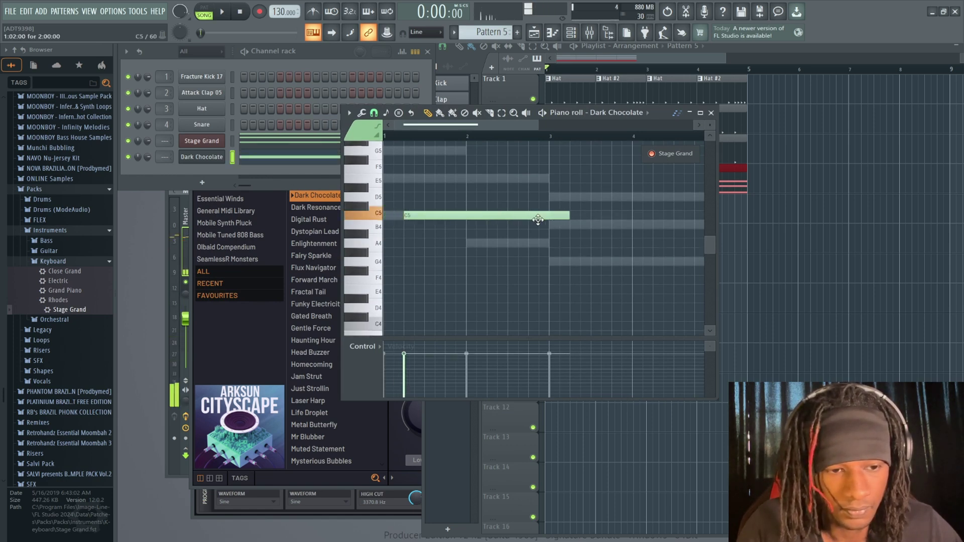
drag(558, 216, 400, 232)
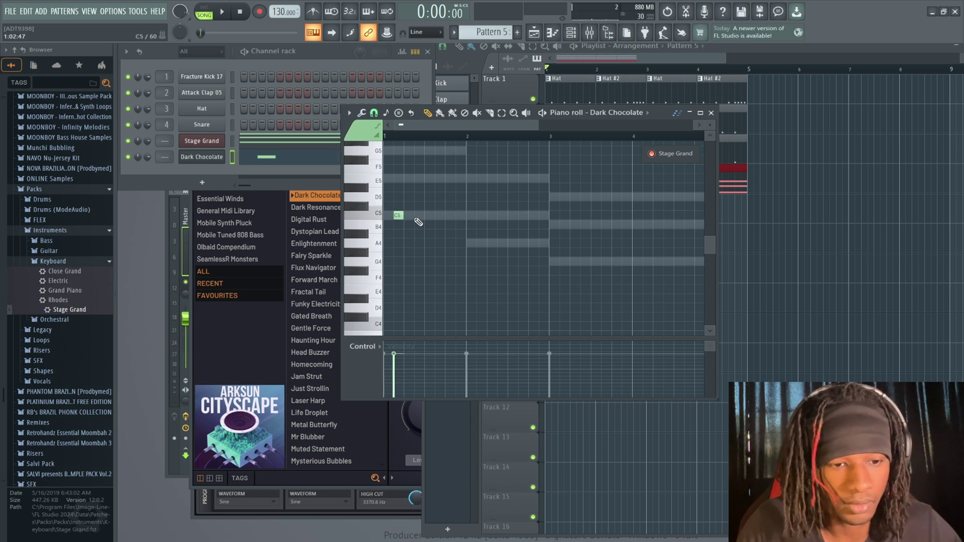
click(416, 219)
Add two more short C5 notes and select all four C5 notes
click(440, 217)
click(461, 217)
drag(479, 223, 384, 184)
mouse_move(515, 258)
mouse_down()
mouse_move(383, 193)
mouse_move(503, 244)
mouse_up()
Copy the C5 notes down to A4 and G4, repeating the G4 notes into bar 4
drag(572, 273, 462, 232)
drag(526, 244, 607, 262)
drag(673, 295, 561, 259)
key(ctrl+b)
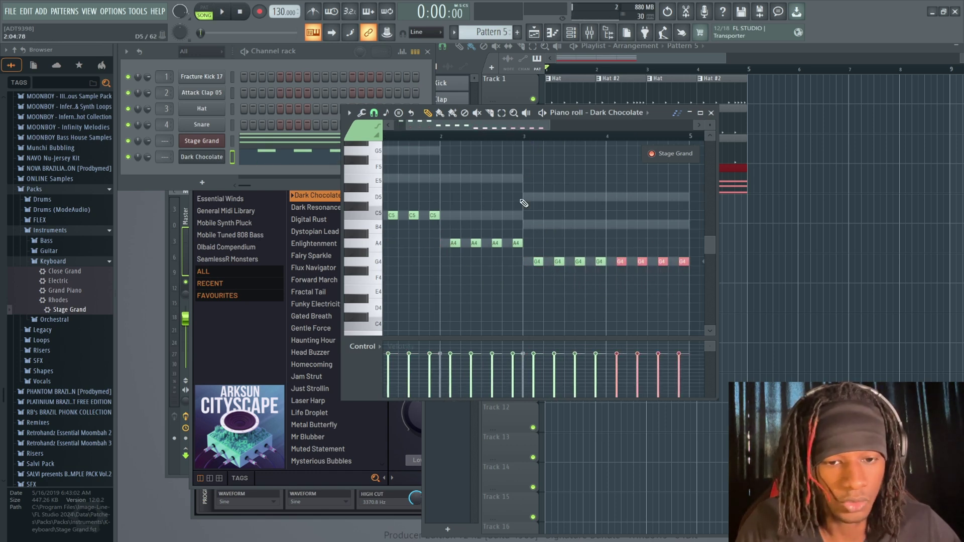
key(ctrl+Down)
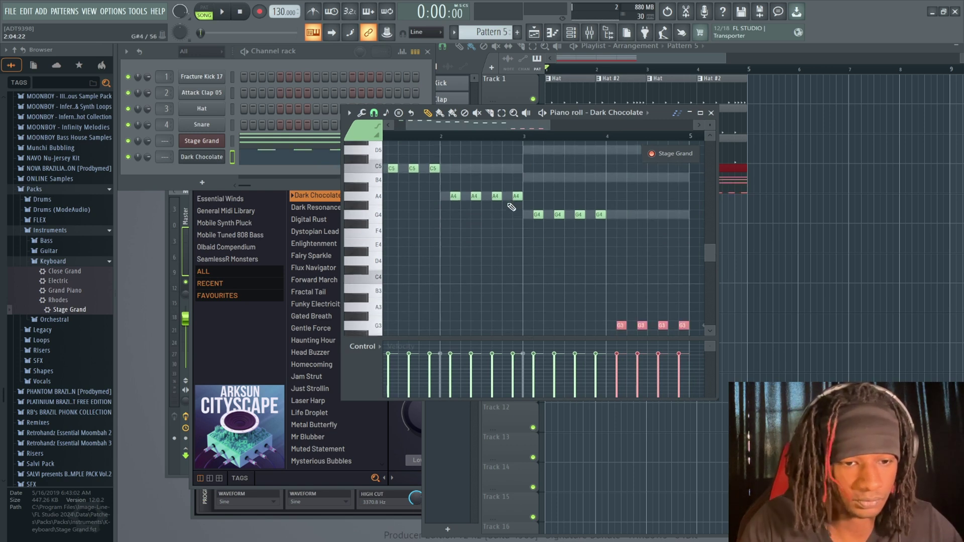
key(ctrl+Up)
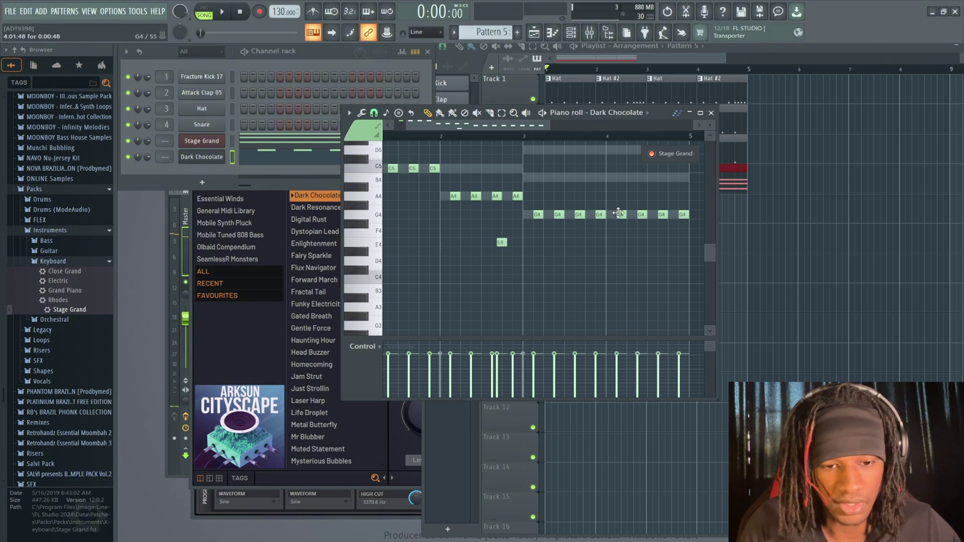
click(501, 244)
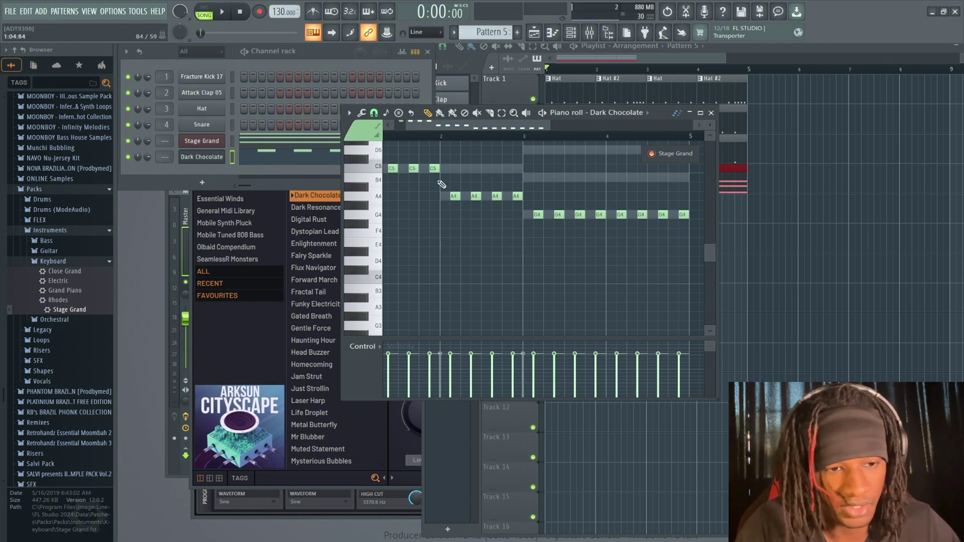
Transpose the whole bass line down an octave to C4, A3 and G3
key(ctrl+Down)
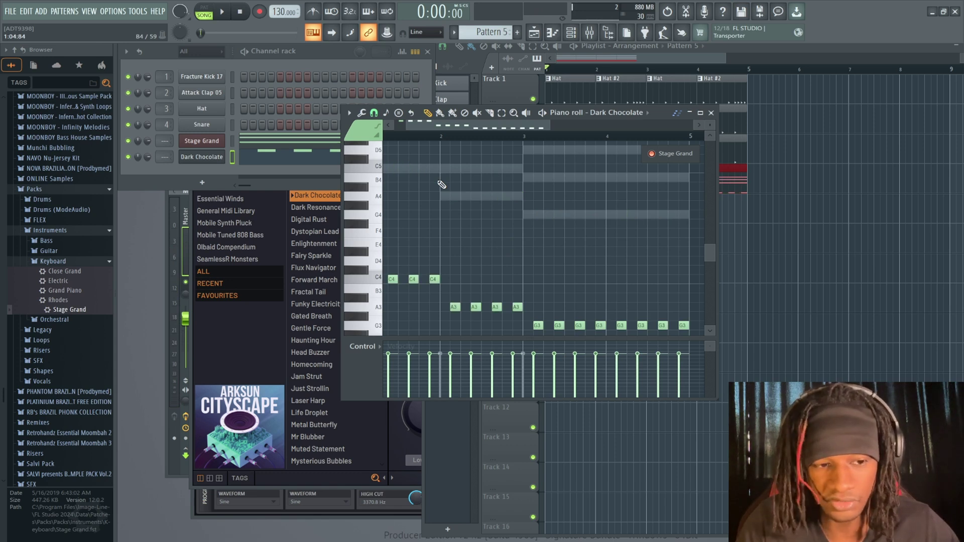
scroll(390, 219, up, 4)
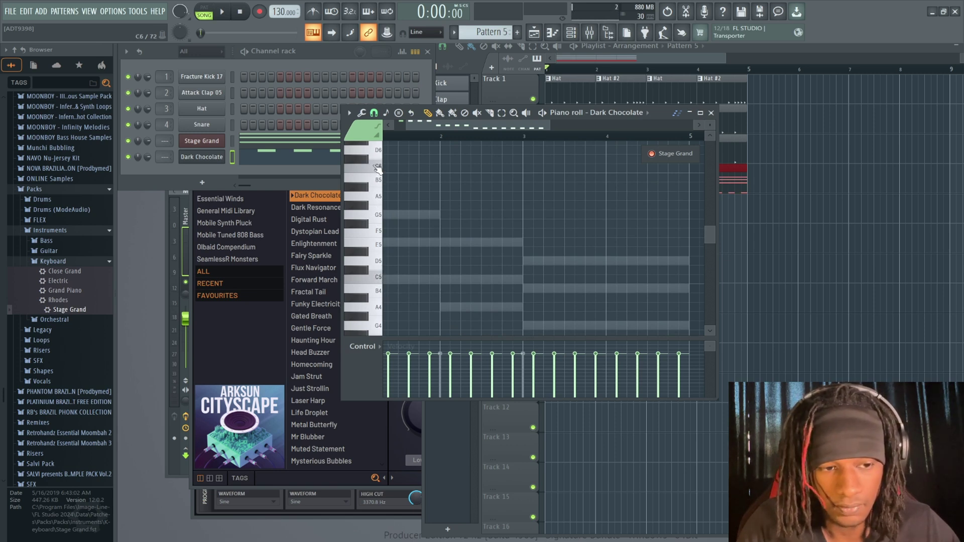
scroll(379, 186, down, 3)
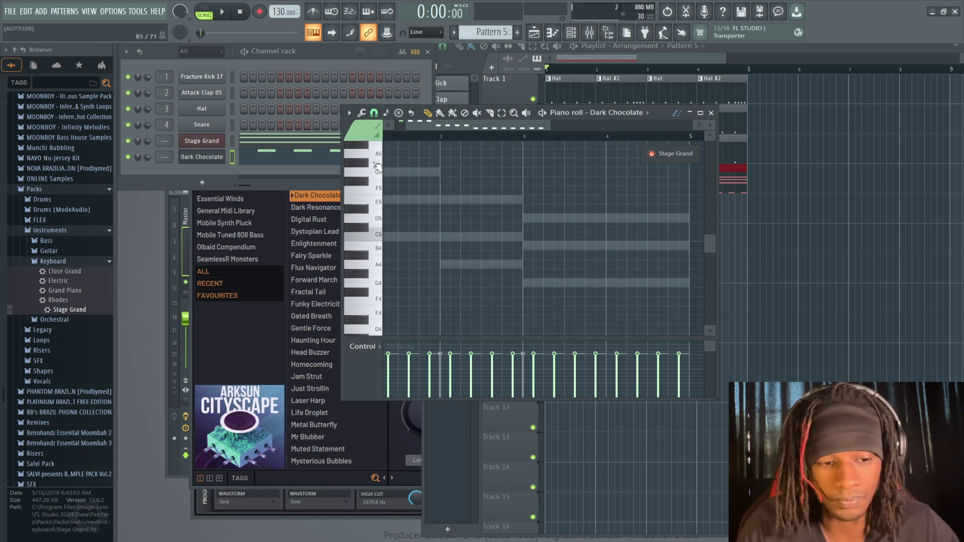
scroll(379, 230, down, 3)
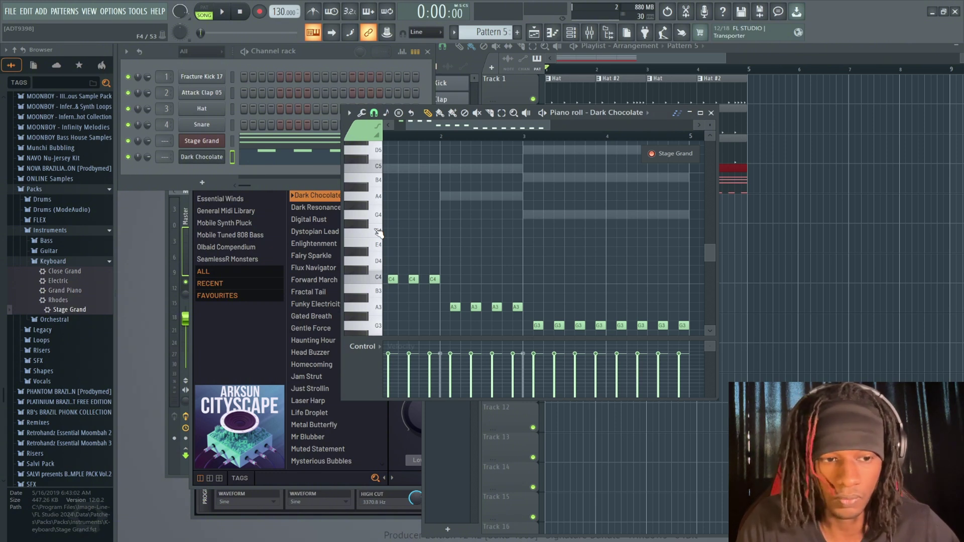
Audition keyboard notes from C5 down to C4, then play the bass pattern
click(379, 173)
click(358, 205)
click(360, 230)
click(363, 249)
click(375, 280)
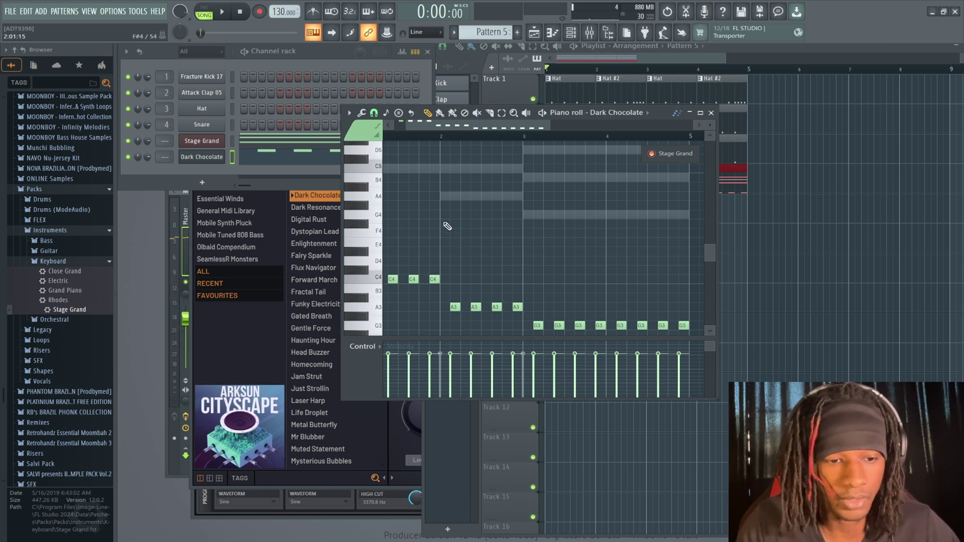
key(space)
click(719, 49)
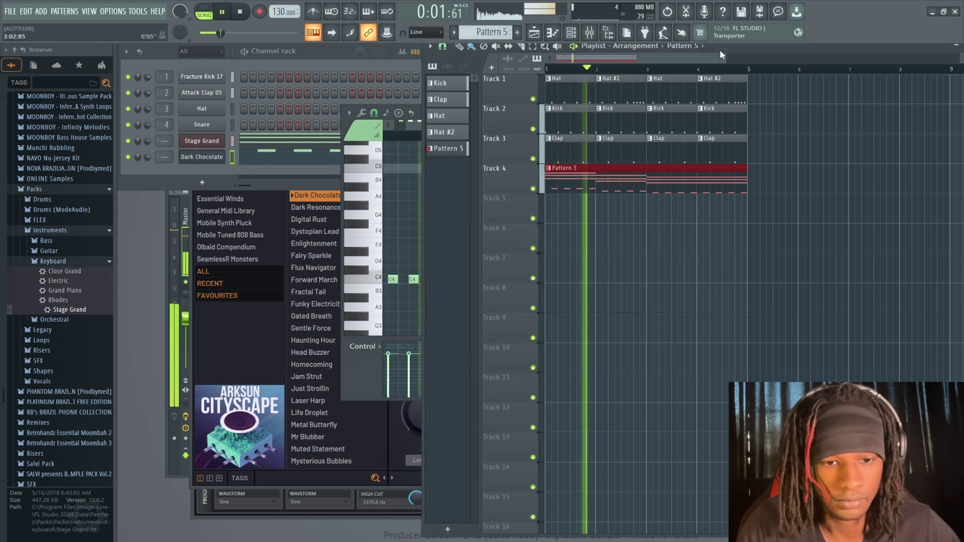
Cut Dark Chocolate's notes out of Pattern 5 and paste them into a new Pattern 6
click(348, 67)
key(space)
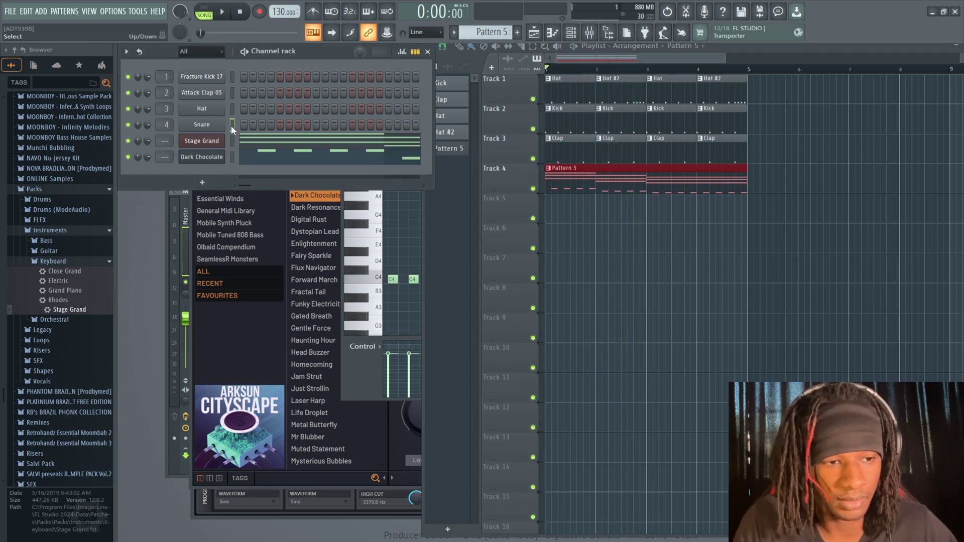
click(233, 156)
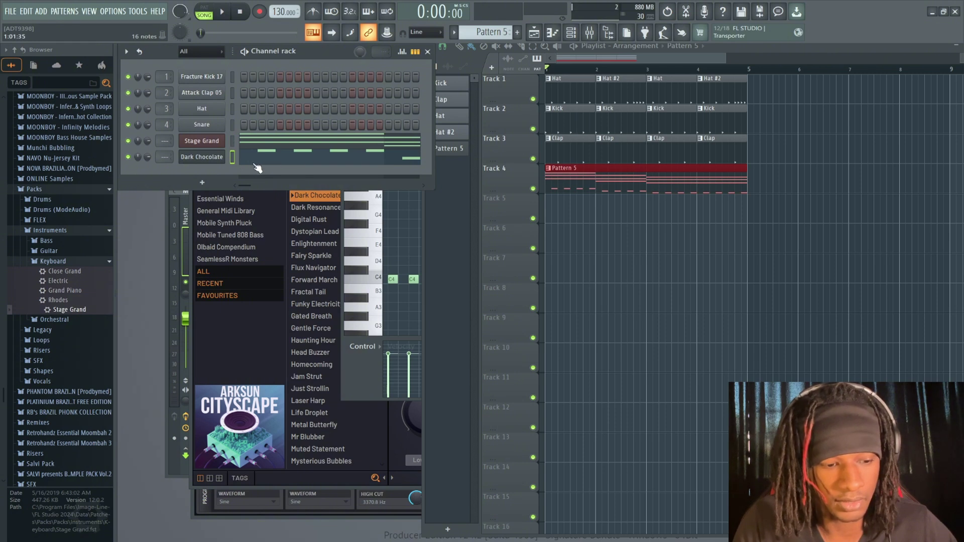
key(ctrl+z)
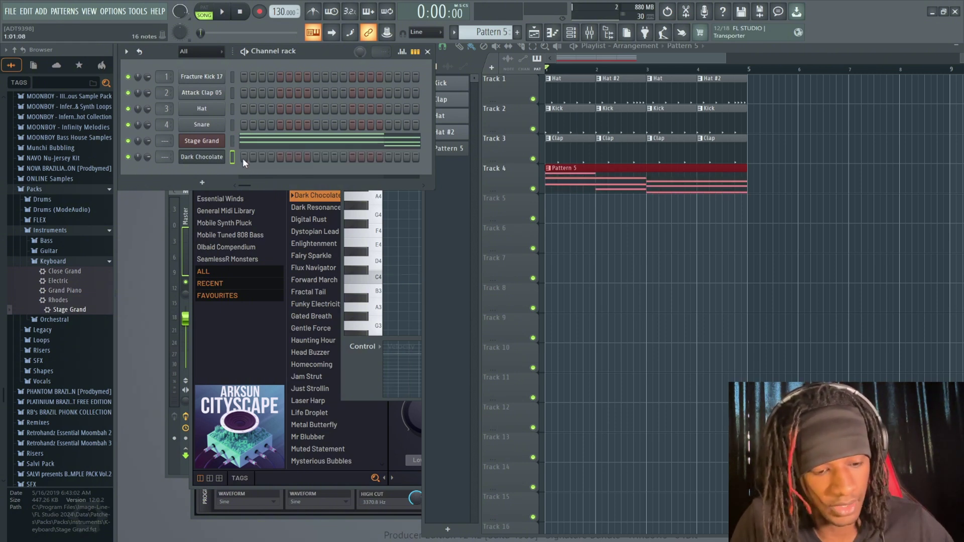
key(F4)
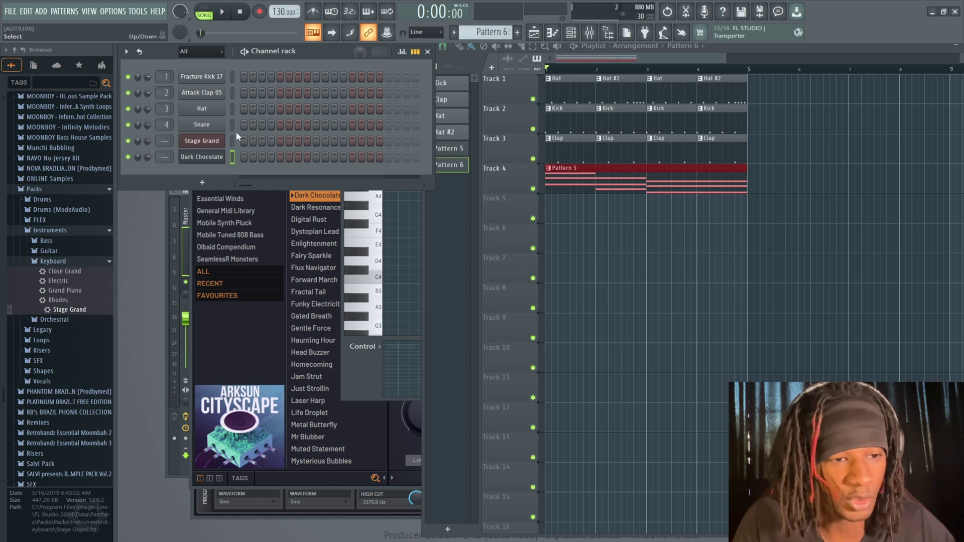
key(ctrl+v)
Paint Pattern 6 at the start of Track 5 and play it, muting then unmuting Track 4
click(546, 220)
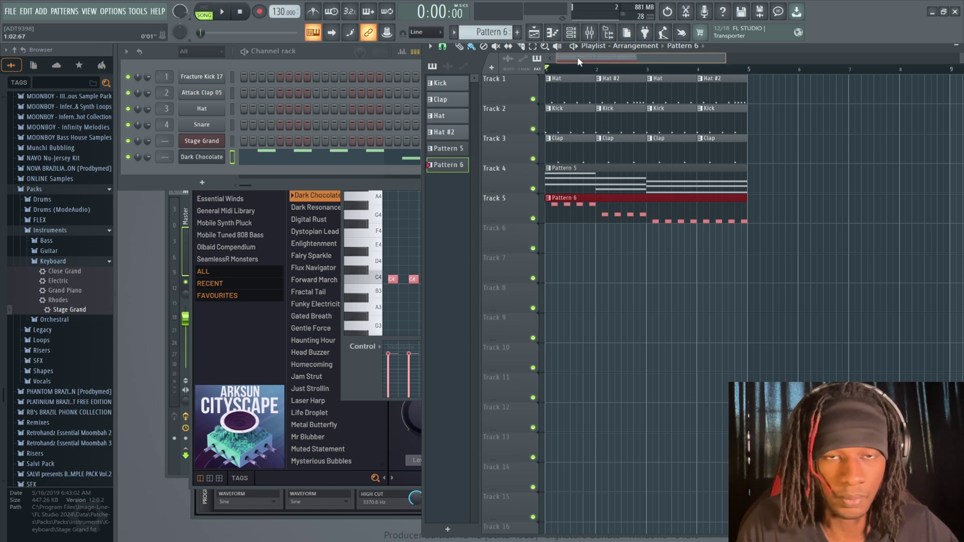
key(space)
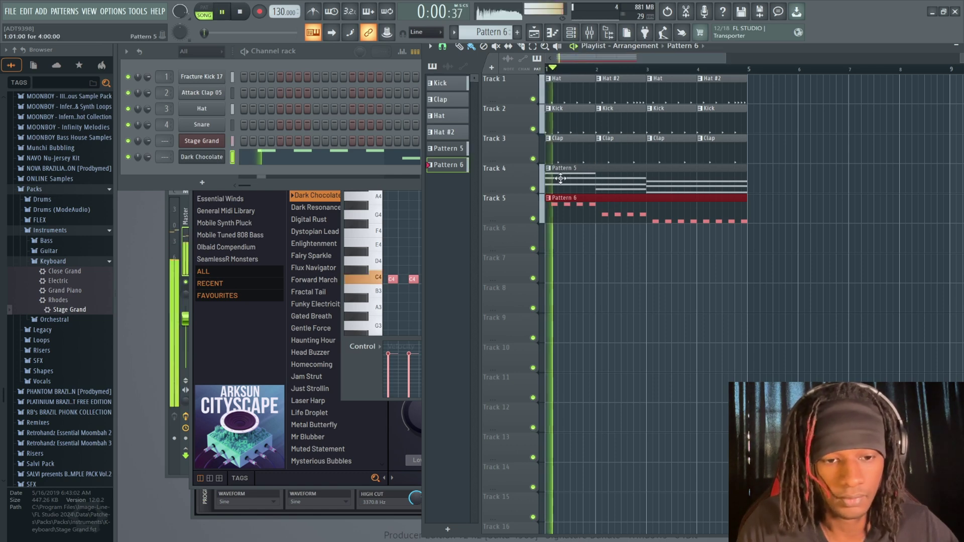
click(534, 189)
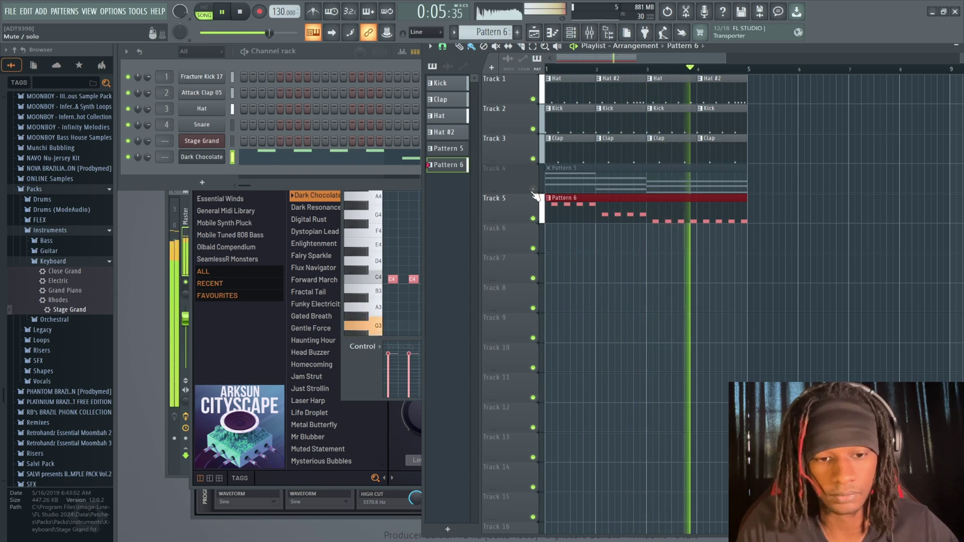
key(space)
click(533, 189)
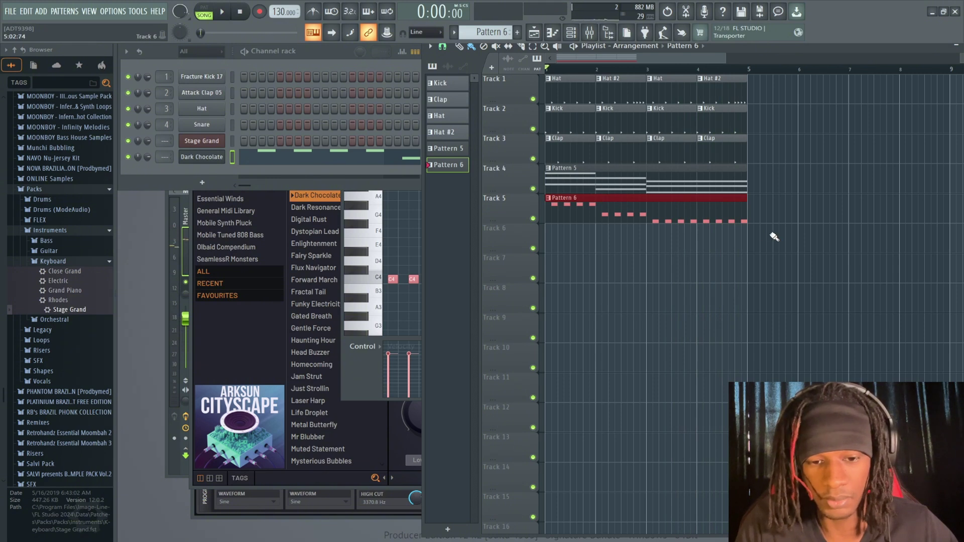
Duplicate all clips of the four-bar loop further along the song with Ctrl+B
drag(768, 252, 546, 100)
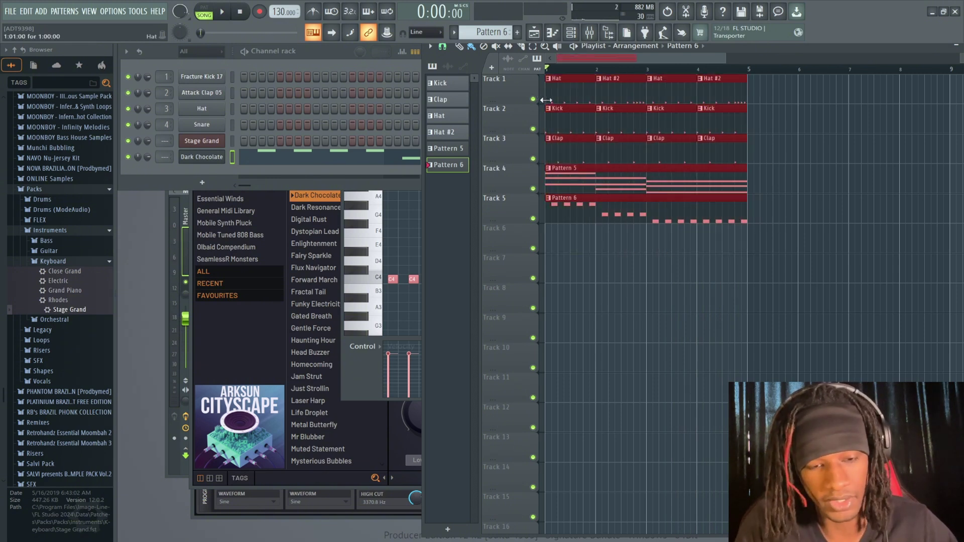
scroll(648, 191, down, 2)
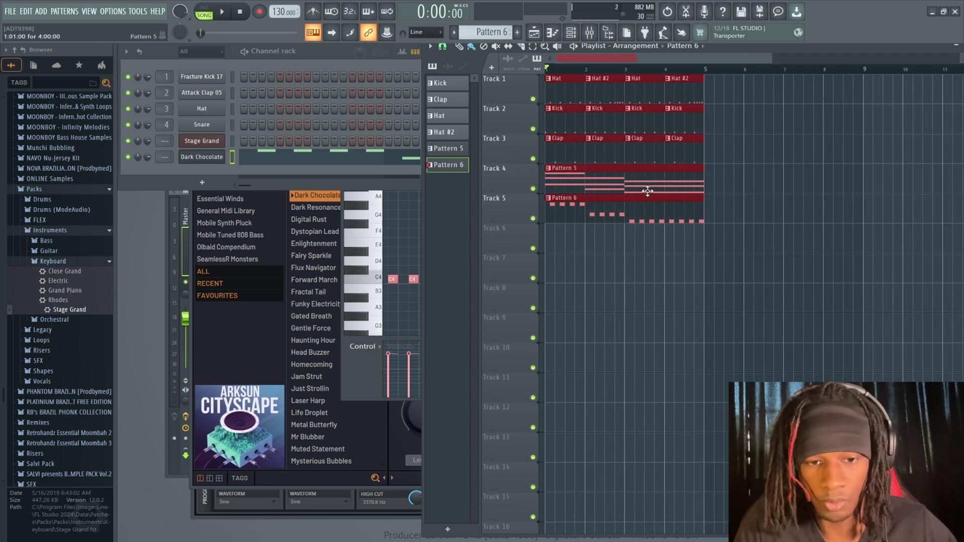
key(ctrl+b)
key(ctrl+b)
key(ctrl+b)
scroll(546, 119, down, 2)
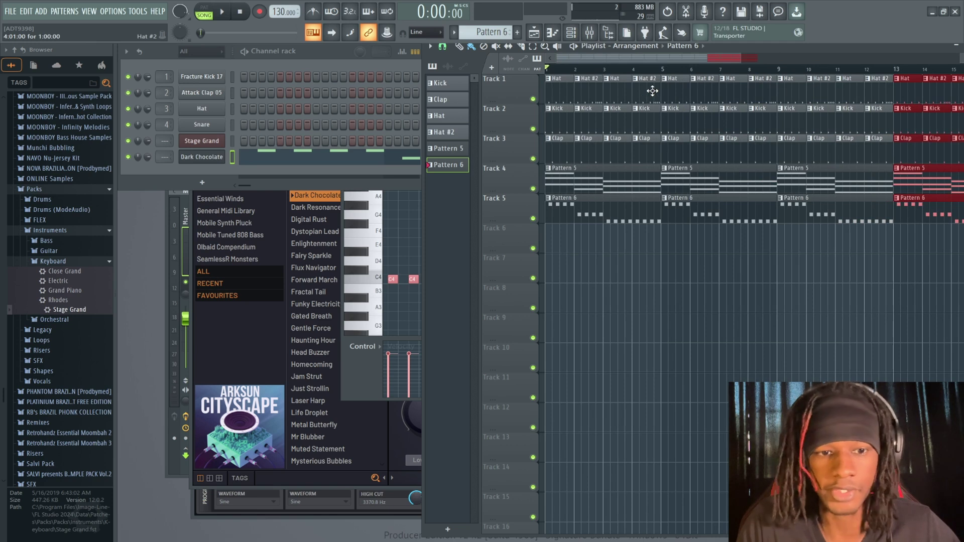
Delete the hat, kick, clap and Pattern 6 bass clips from bars 1–4
right_click(647, 88)
right_click(558, 88)
right_click(557, 115)
right_click(643, 115)
right_click(604, 149)
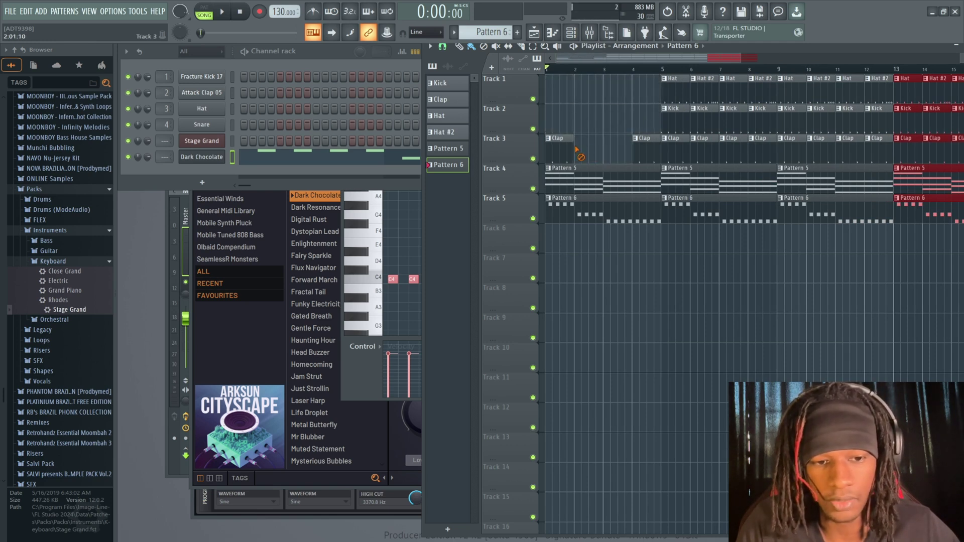
right_click(557, 149)
right_click(643, 150)
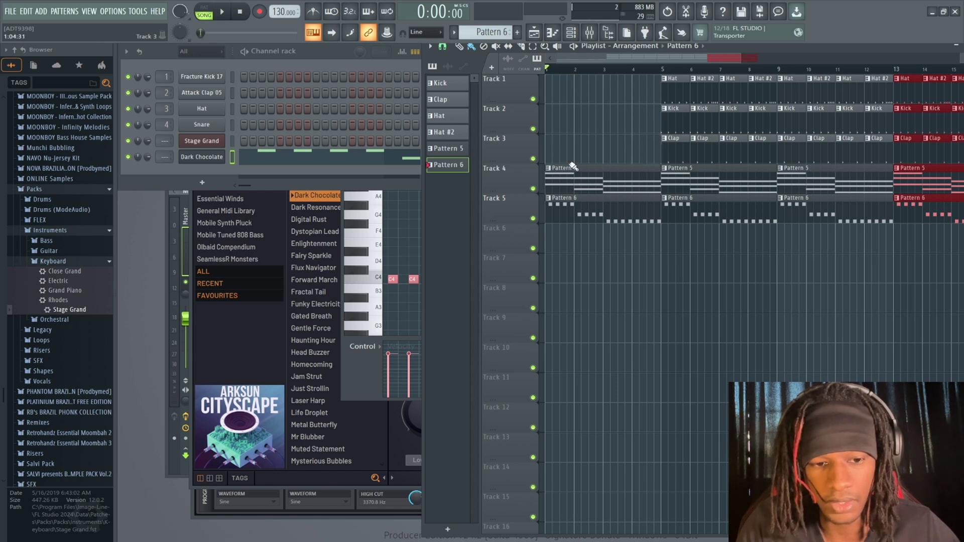
right_click(577, 221)
Play the song and delete the clap clips in bars 5–8
key(space)
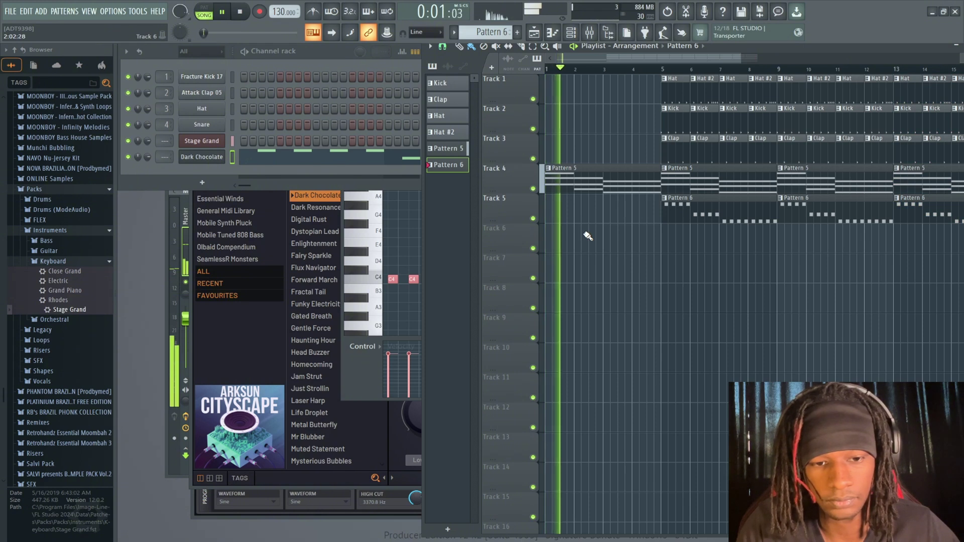
right_click(675, 146)
right_click(703, 146)
right_click(733, 145)
right_click(762, 146)
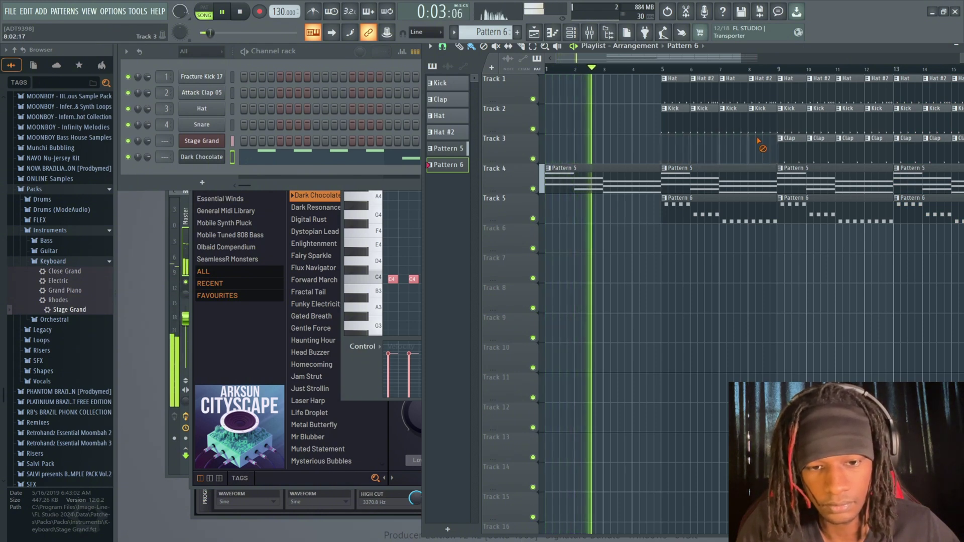
key(ctrl+z)
key(ctrl+z)
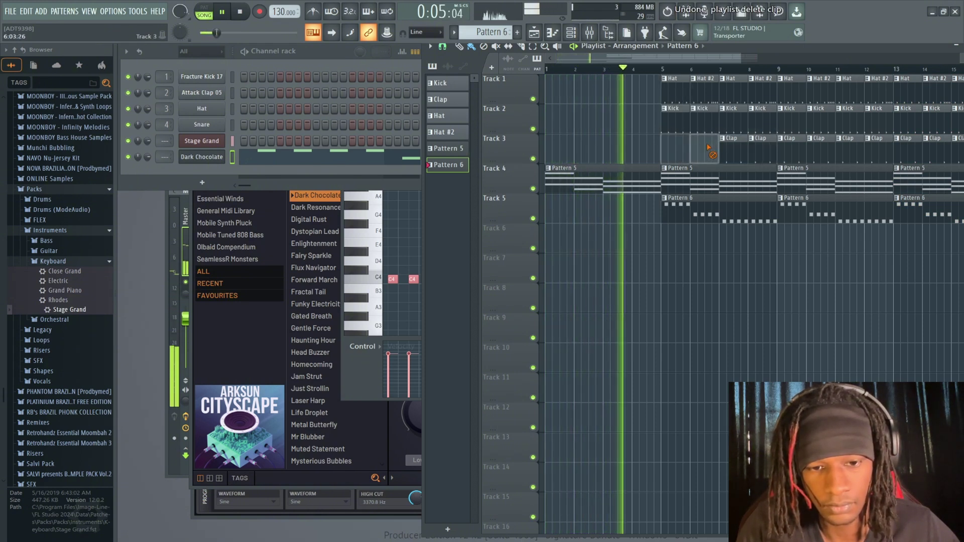
right_click(733, 146)
right_click(762, 145)
Delete the Hat clips in bars 5–8 so hats start at bar 9
right_click(675, 85)
right_click(703, 85)
right_click(733, 85)
right_click(756, 88)
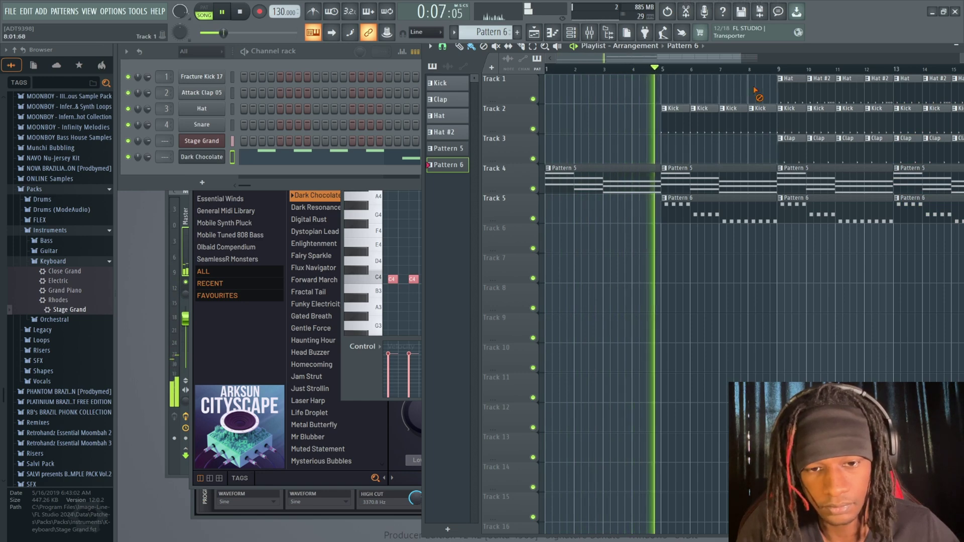
scroll(673, 221, down, 3)
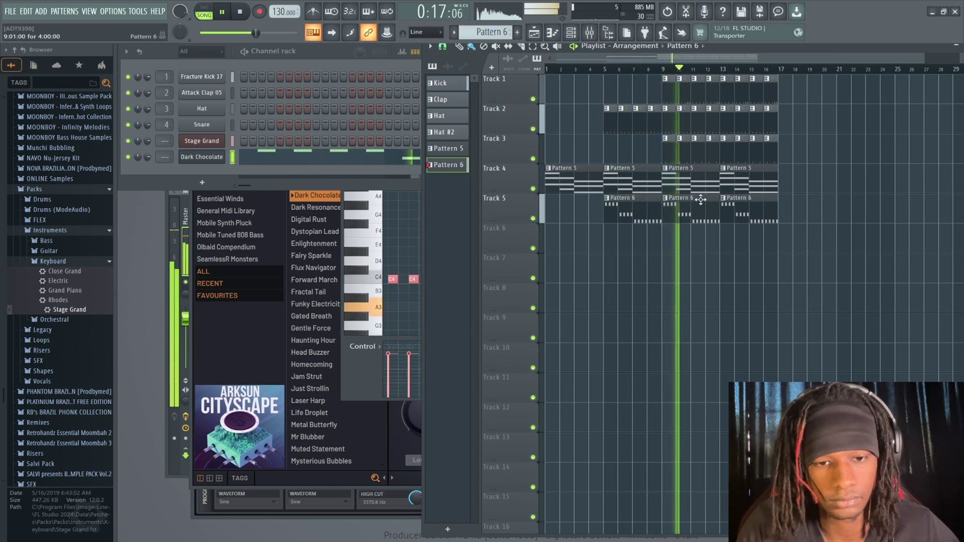
key(space)
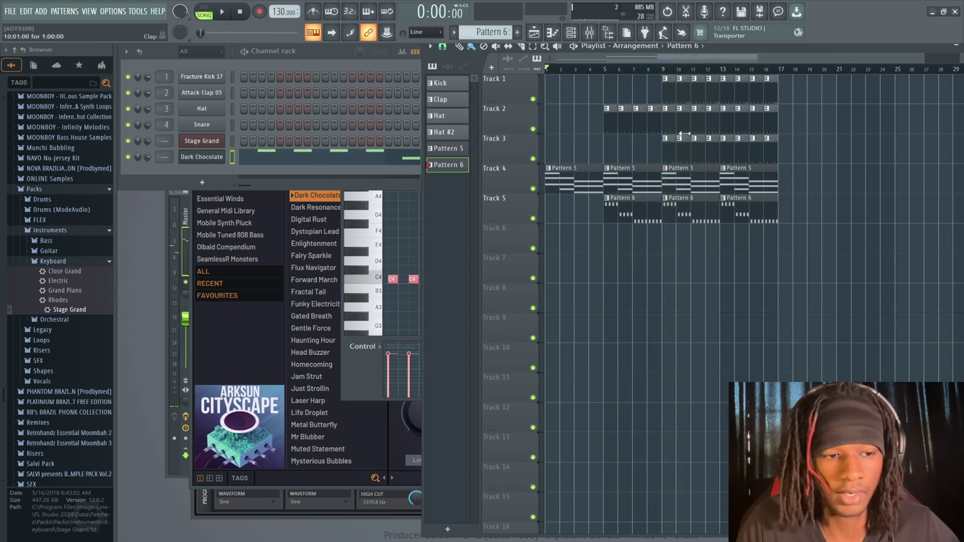
Select Stage Grand and Dark Chocolate and route them to mixer inserts 8 and 9 from insert 8
click(235, 167)
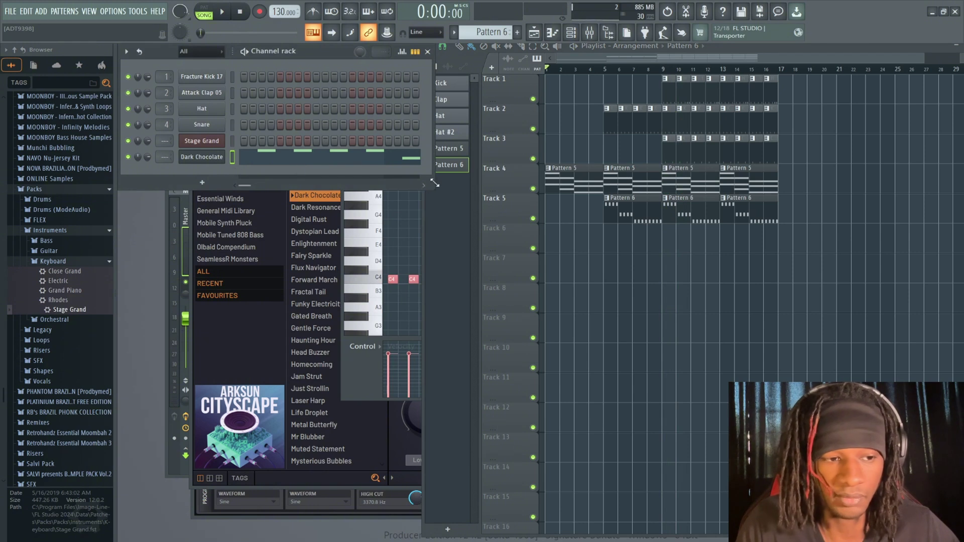
click(232, 157)
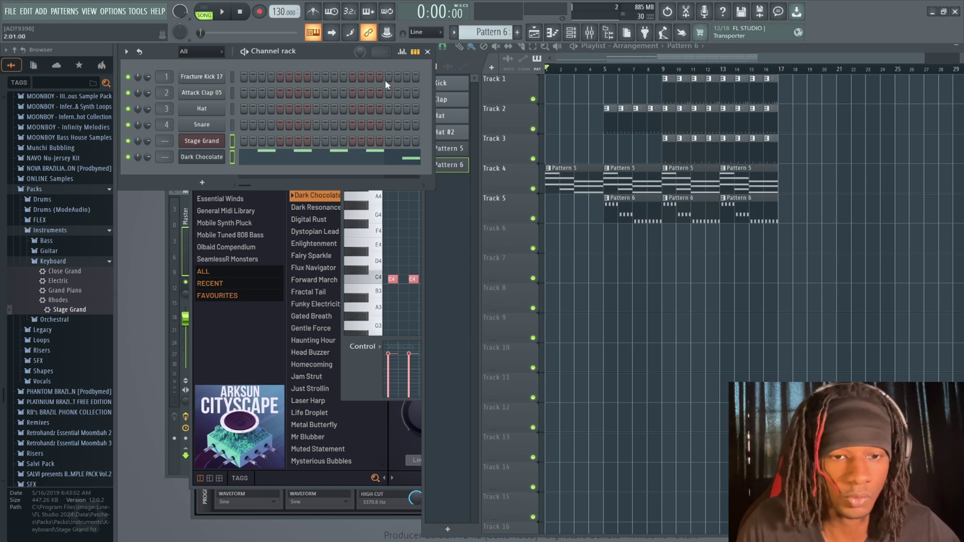
click(590, 32)
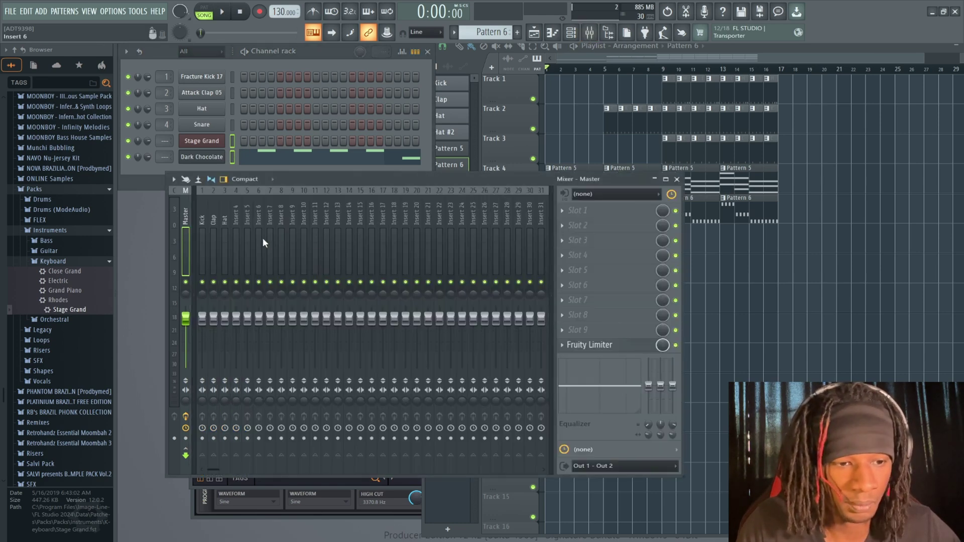
click(282, 234)
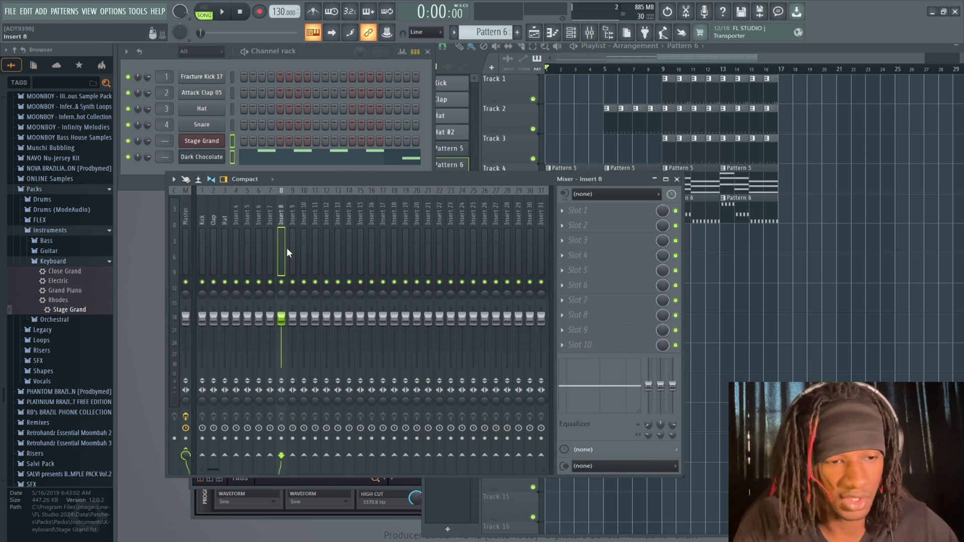
key(ctrl+shift+l)
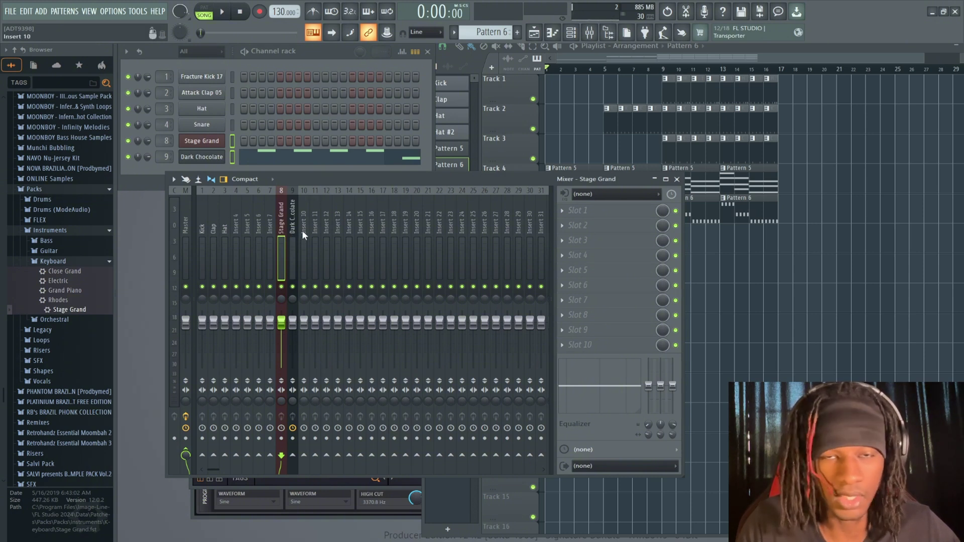
Play from bar 5 and pull the Dark Chocolate insert's fader down to 76%
key(space)
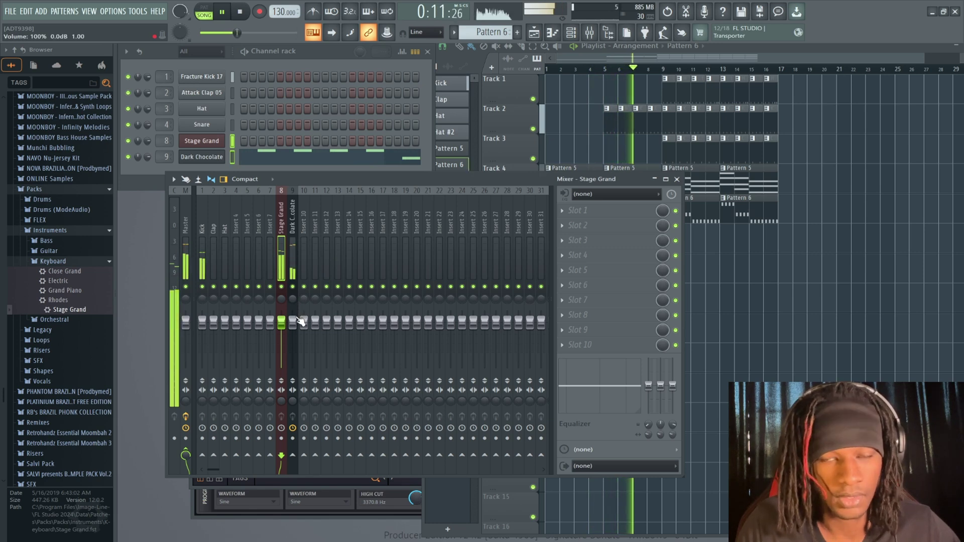
key(space)
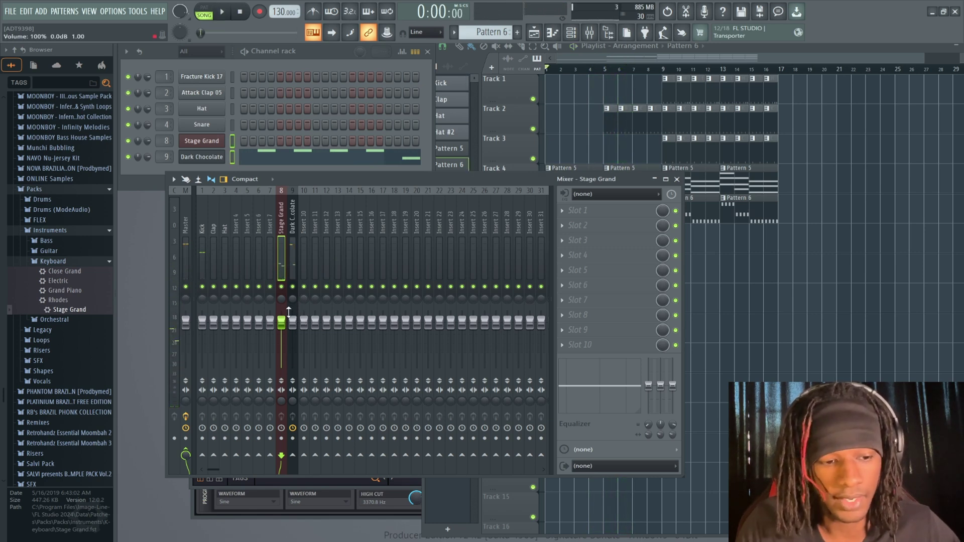
click(293, 321)
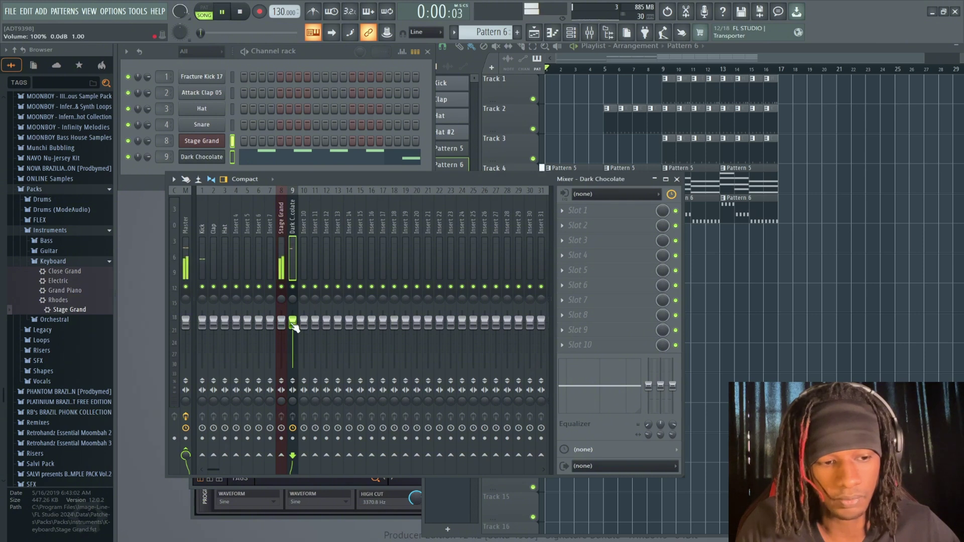
key(space)
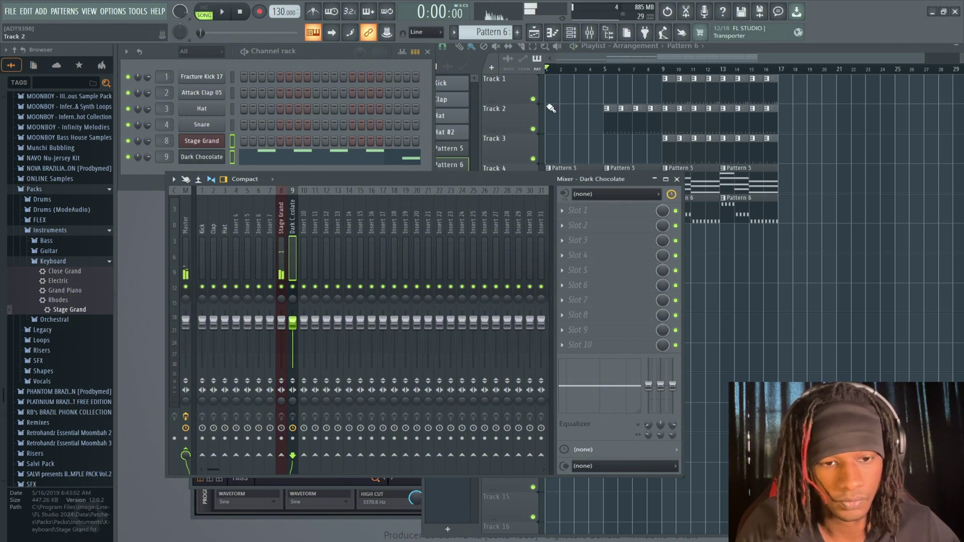
click(606, 70)
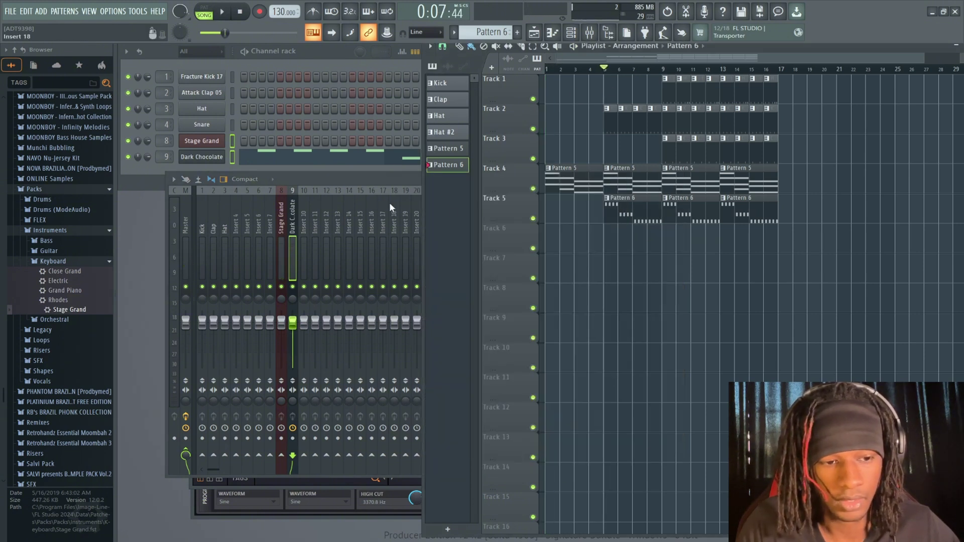
click(353, 180)
key(space)
drag(293, 322, 293, 337)
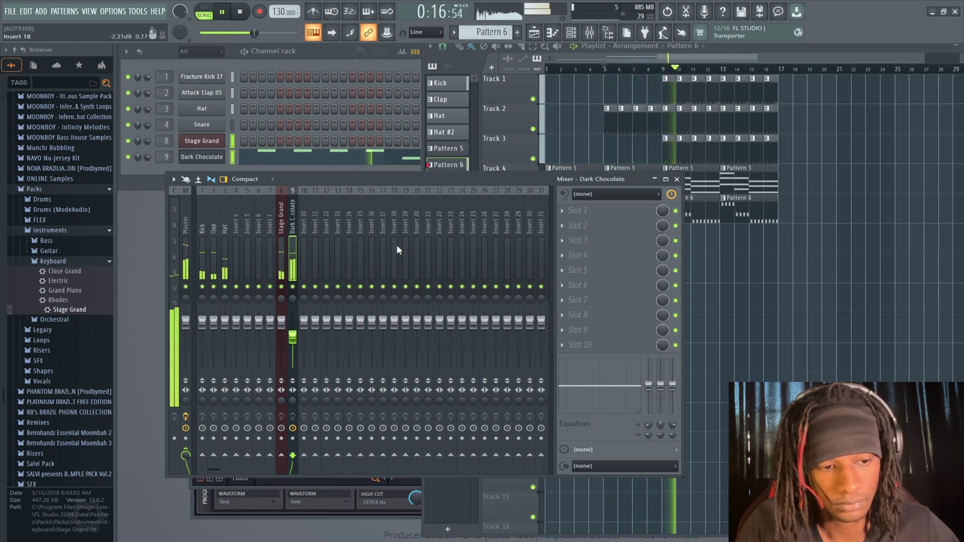
key(space)
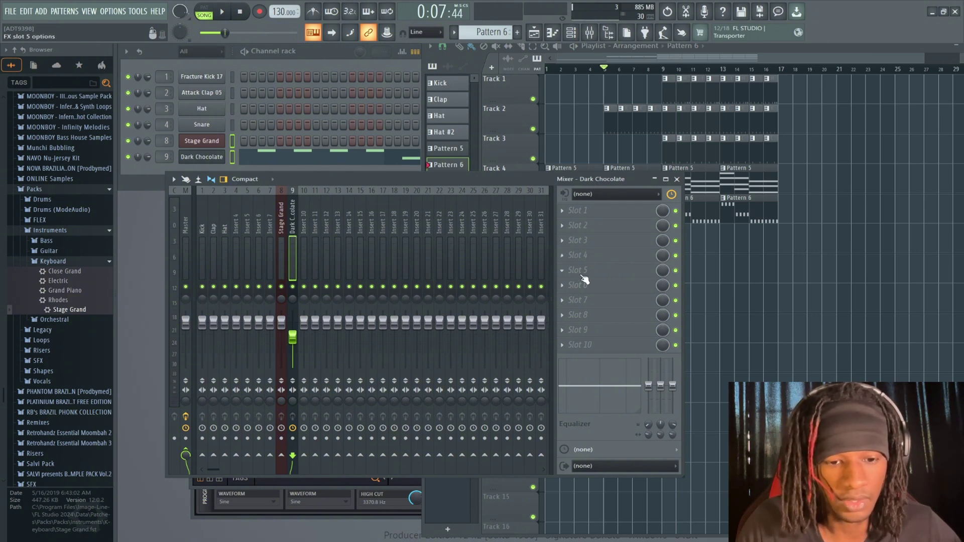
Load Fruity Parametric EQ 2 into an empty effect slot on the Dark Chocolate insert
click(576, 246)
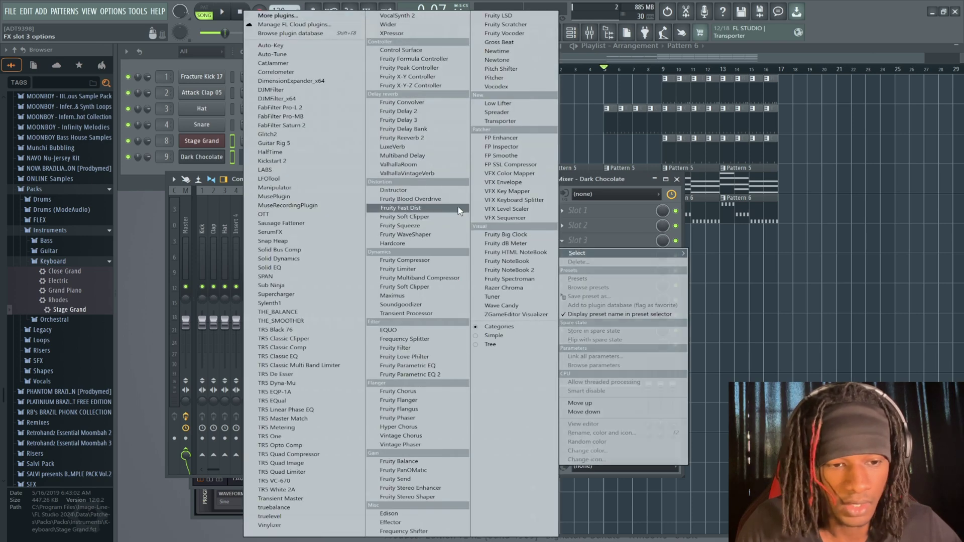
click(426, 375)
drag(435, 161, 417, 134)
key(space)
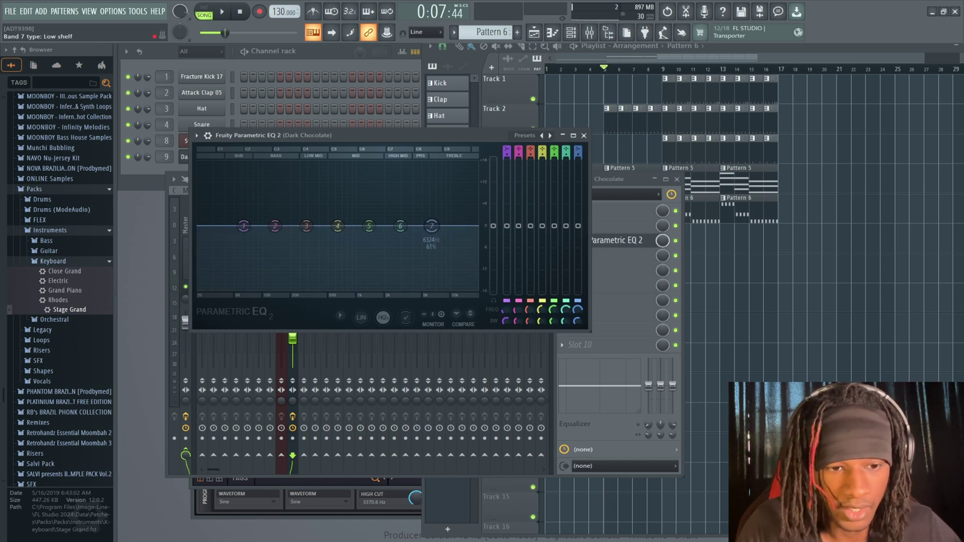
Make band 7 a steep low pass and lower its cutoff to about 1.3 kHz
scroll(578, 151, up, 4)
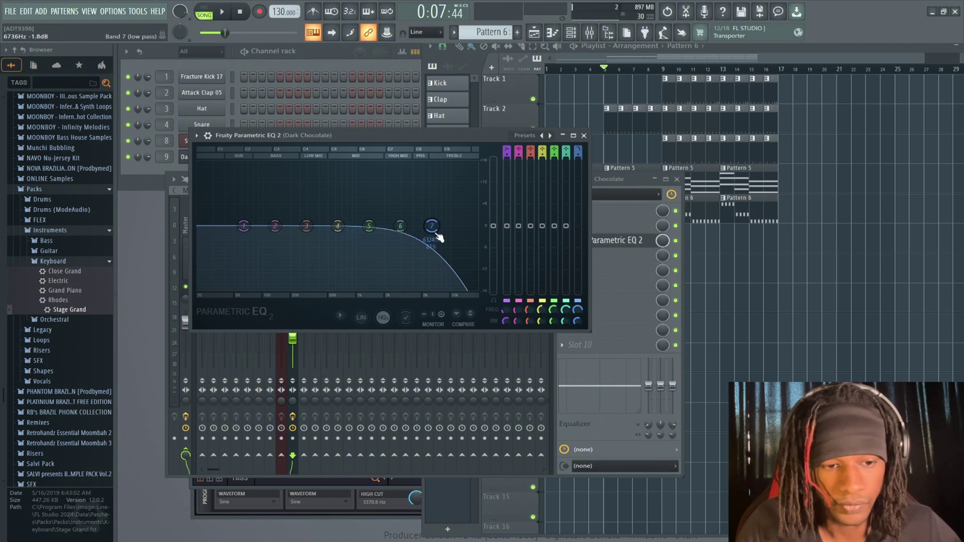
drag(431, 226, 436, 226)
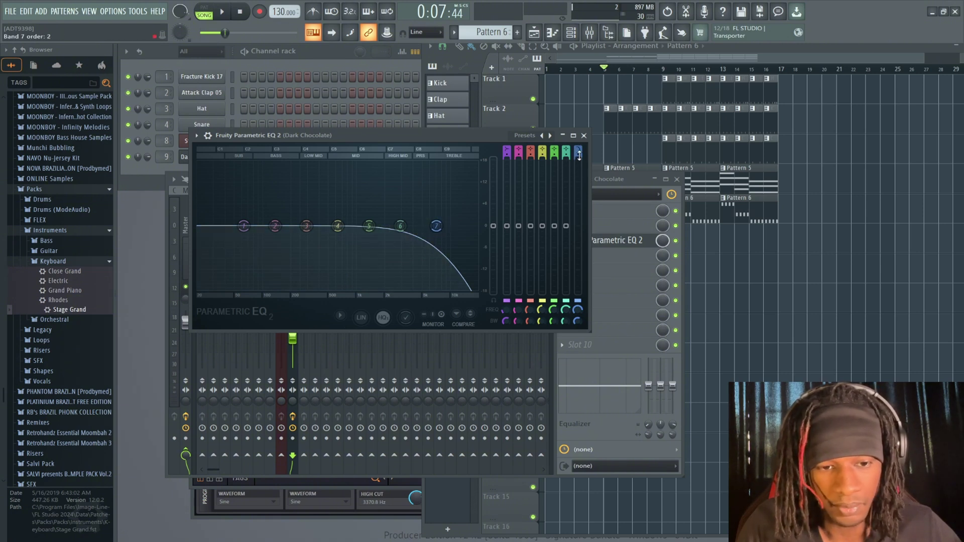
scroll(436, 226, up, 1)
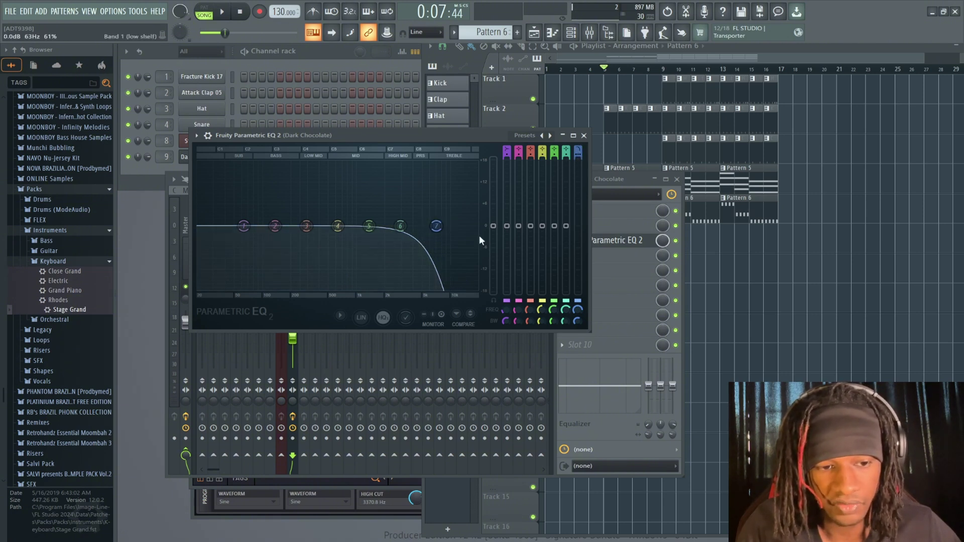
key(space)
drag(436, 226, 361, 226)
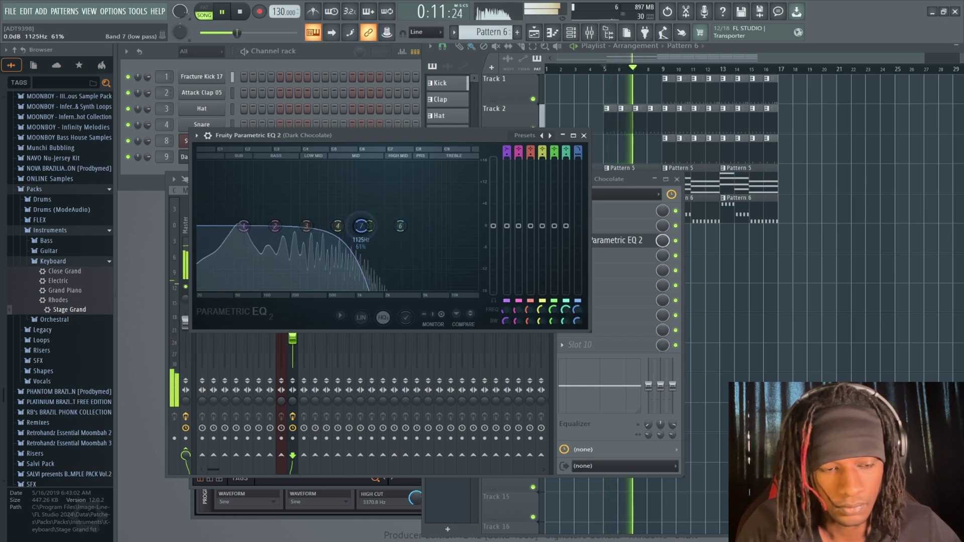